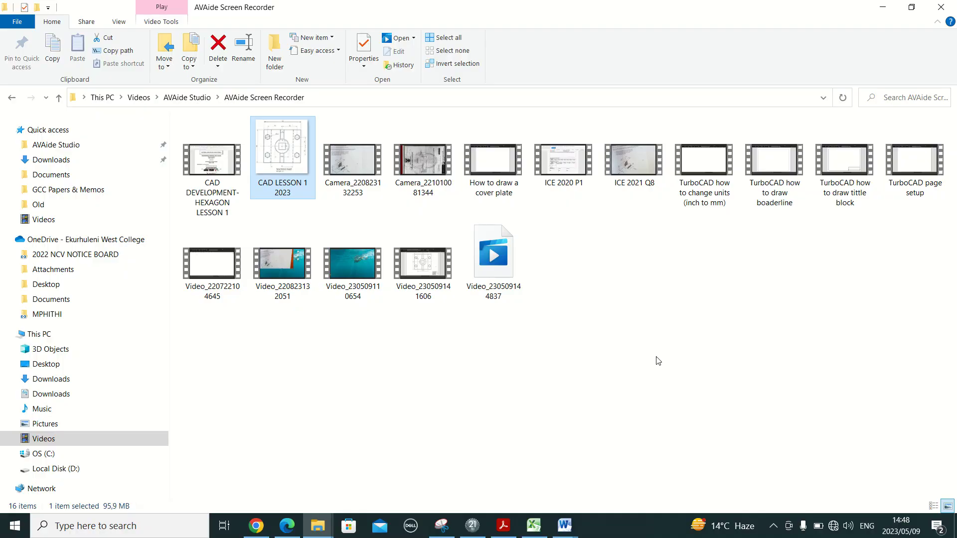
- Bring the ICE2019 PRINT.pdf machine-part question paper to the front in Edge
key(alt+Tab)
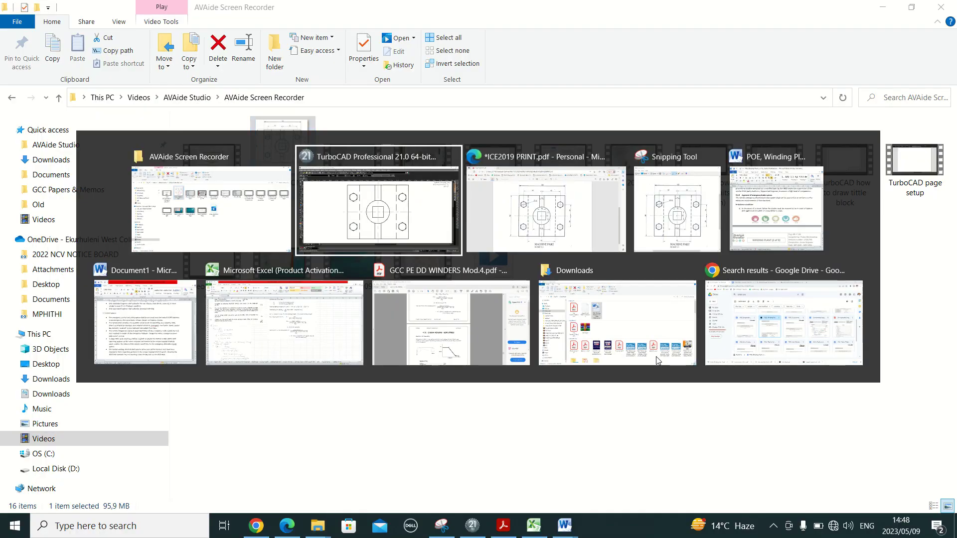
key(alt+Tab)
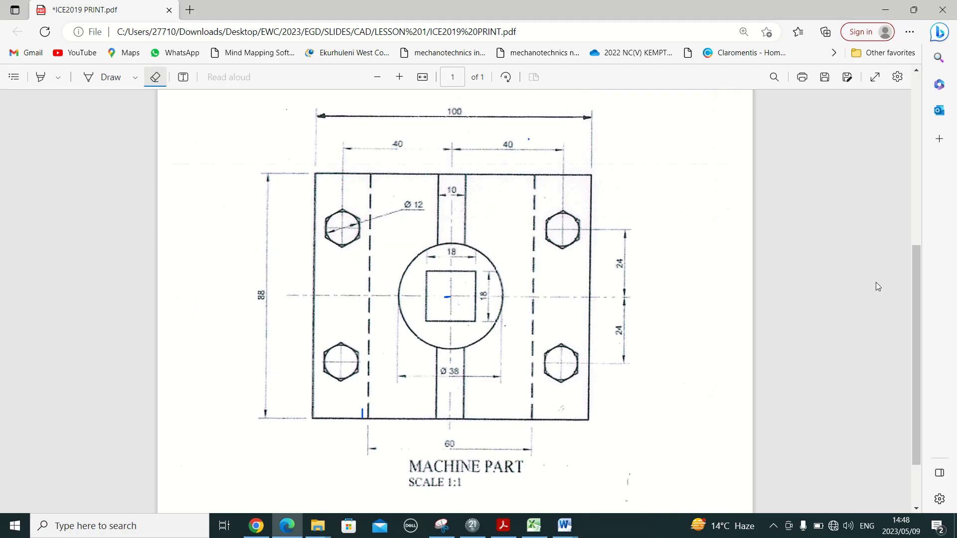
- Ink a blue tick beside item 1.4 (include six dimensions) on the question paper
drag(913, 296, 912, 172)
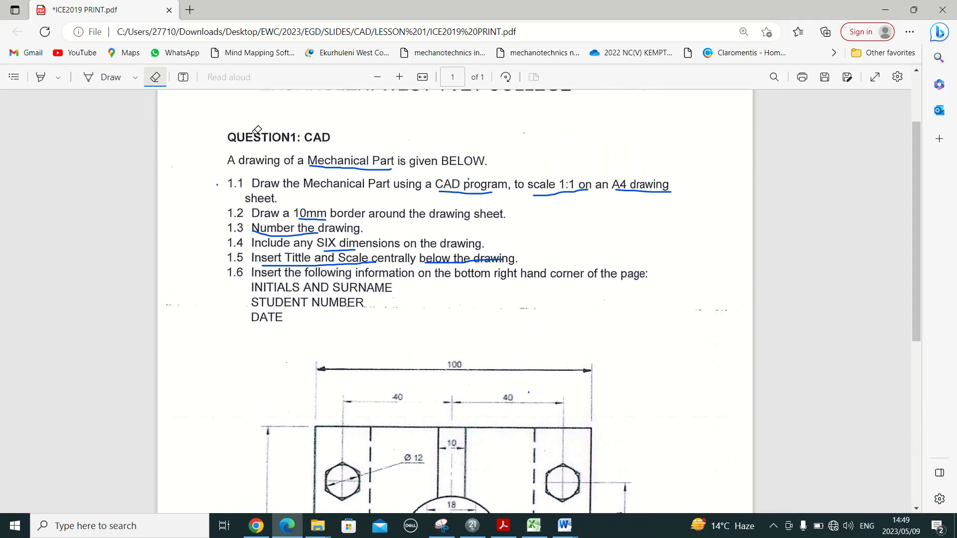
click(111, 81)
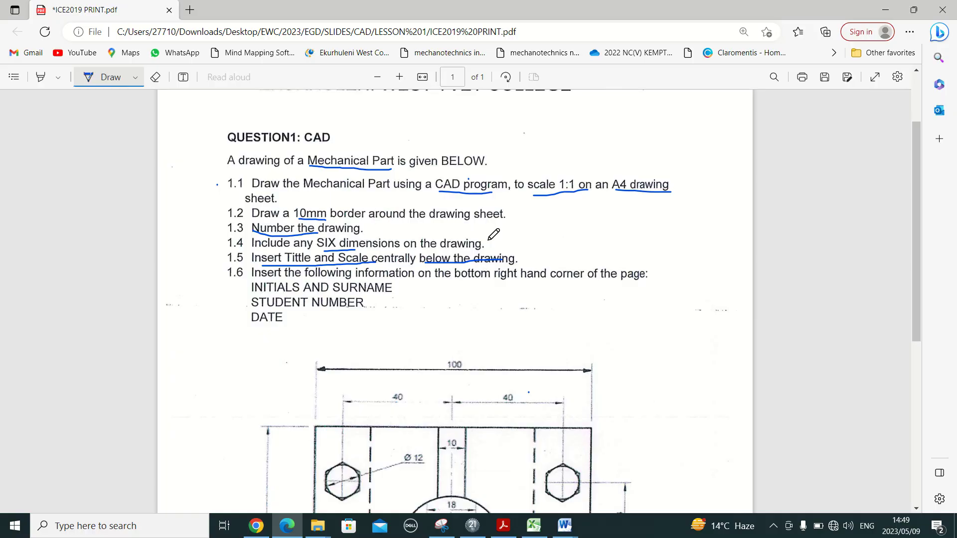
drag(489, 239, 551, 229)
key(alt+Tab)
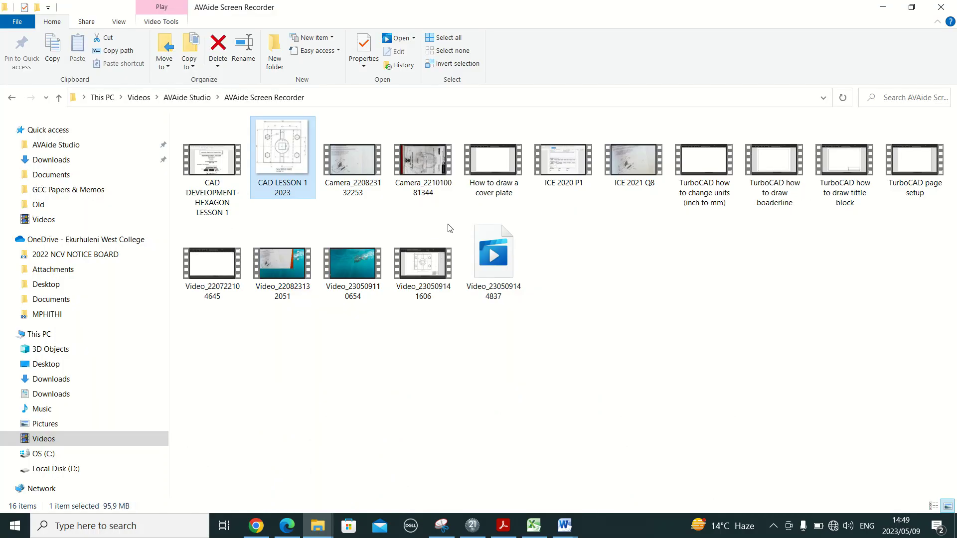
key(alt+Tab)
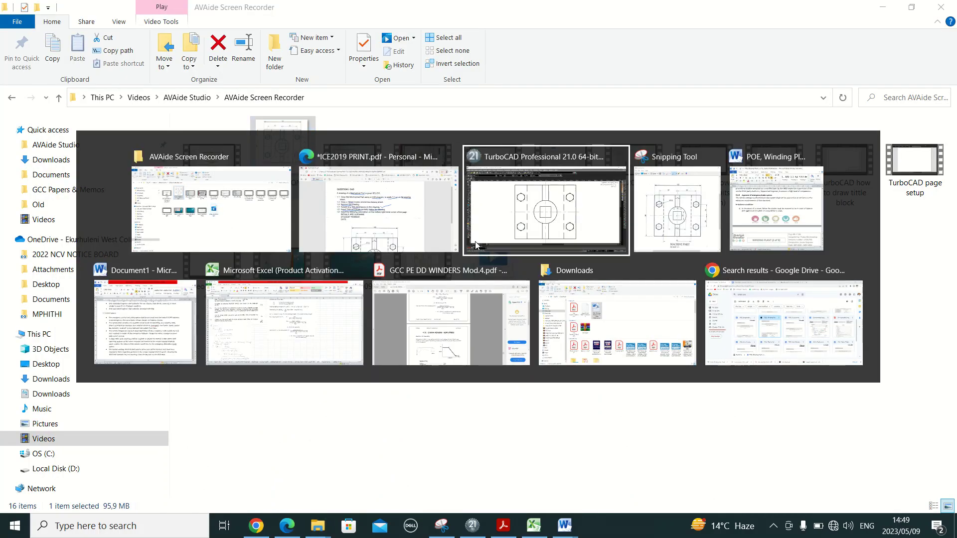
- Place a parallel 88 mm dimension from the plate's bottom-left corner to its top-left corner
click(475, 244)
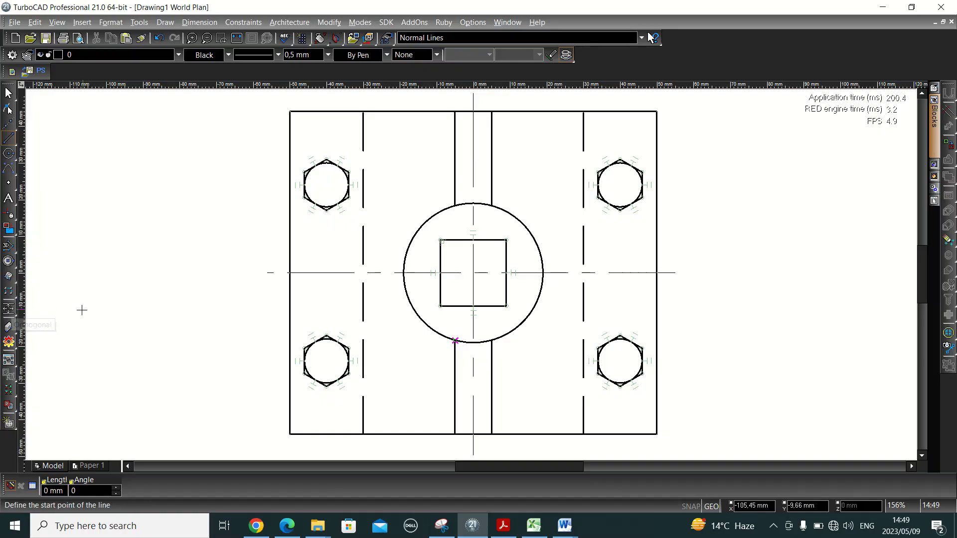
click(9, 311)
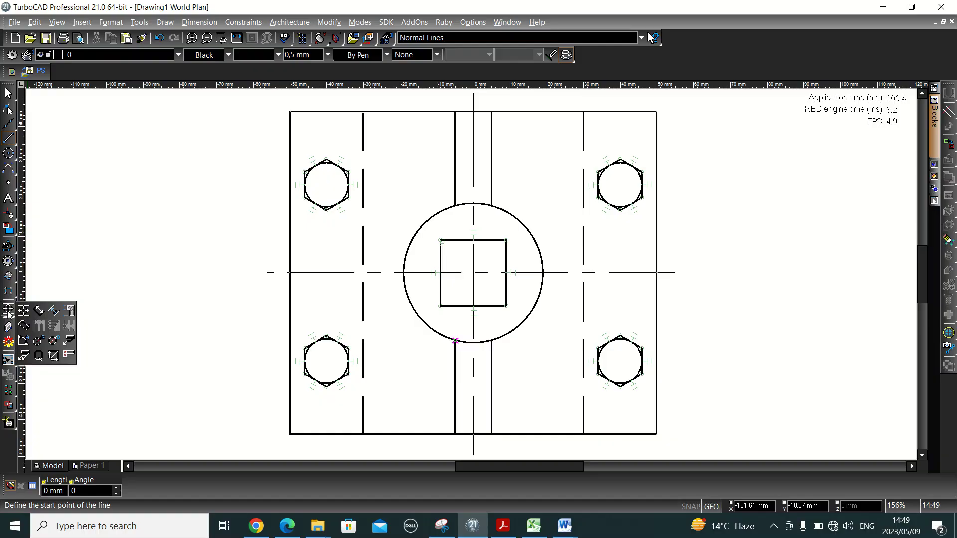
click(39, 312)
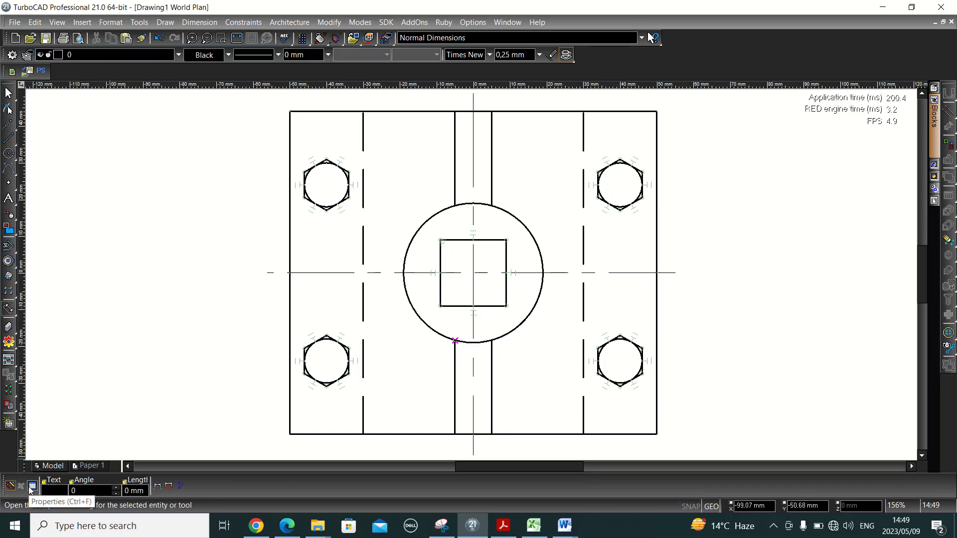
click(293, 435)
click(313, 450)
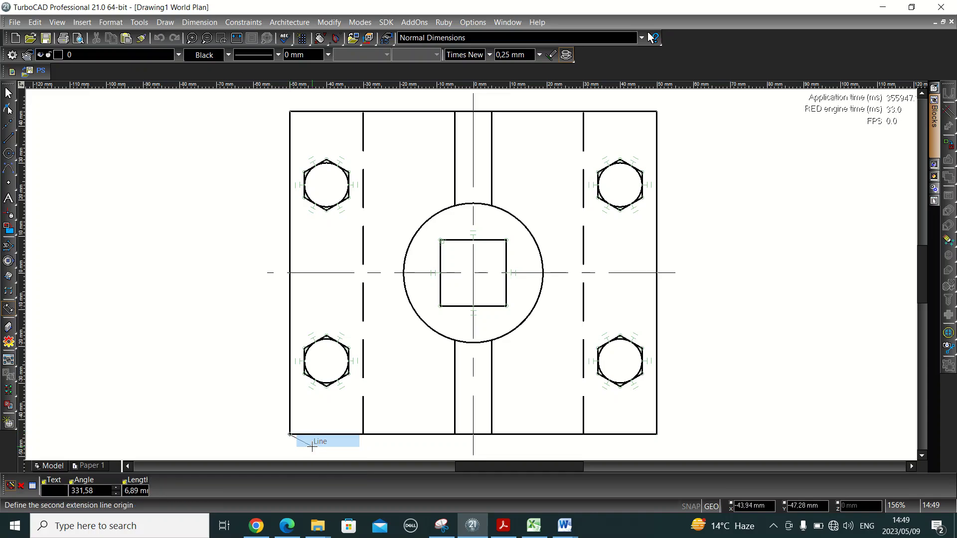
click(289, 112)
click(314, 120)
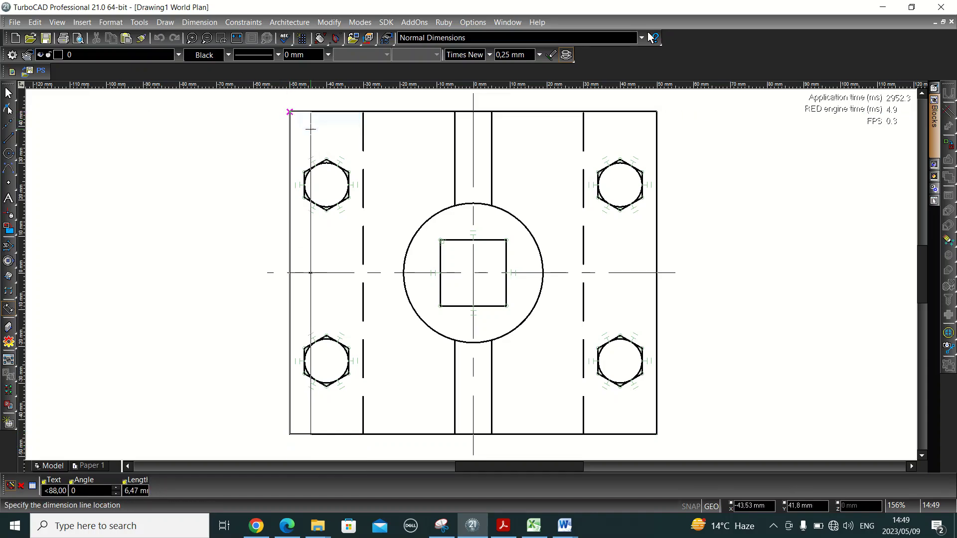
click(239, 230)
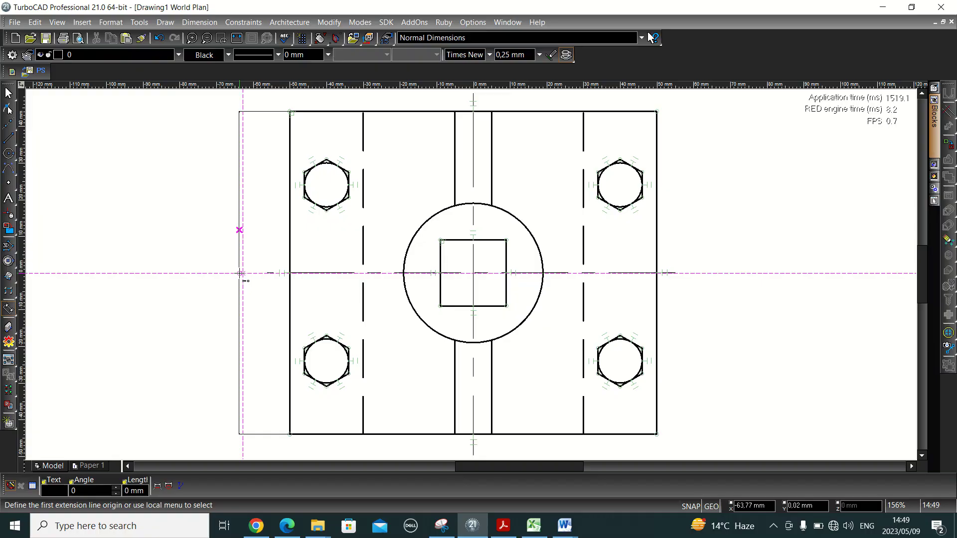
scroll(241, 273, up, 10)
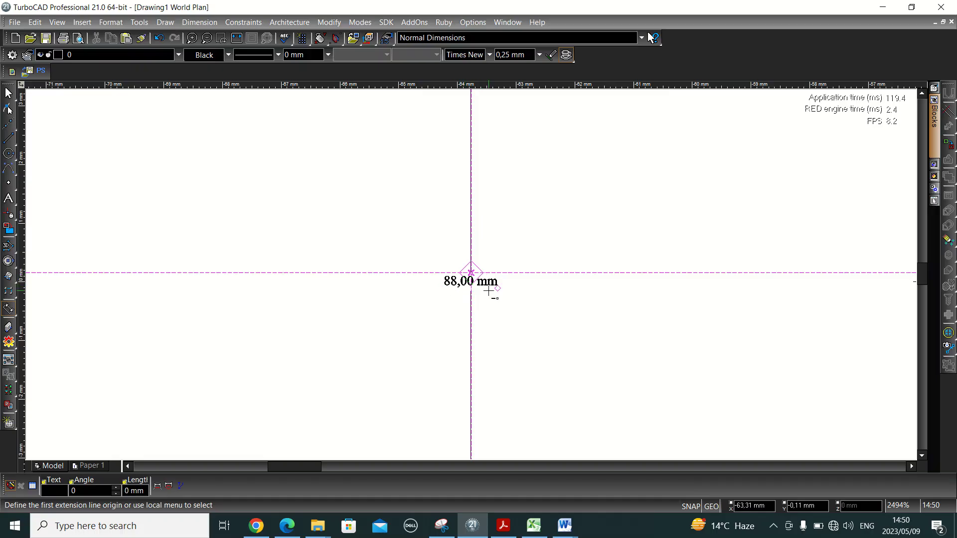
- Ink marks beside the 100 and left 40 dimensions on the PDF reference drawing
key(alt+Tab)
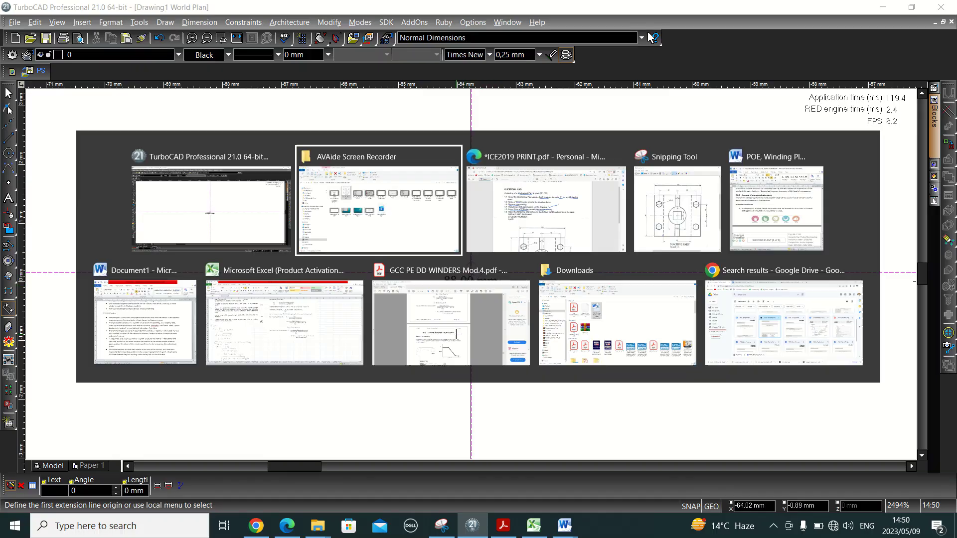
key(alt+Tab)
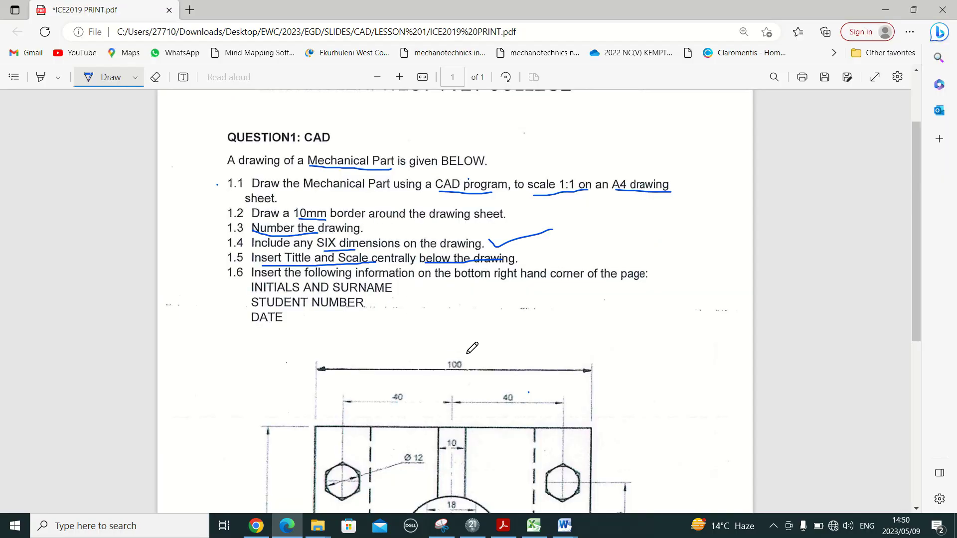
mouse_move(468, 358)
mouse_down()
mouse_move(474, 366)
mouse_move(501, 359)
mouse_move(435, 399)
mouse_move(465, 383)
mouse_up()
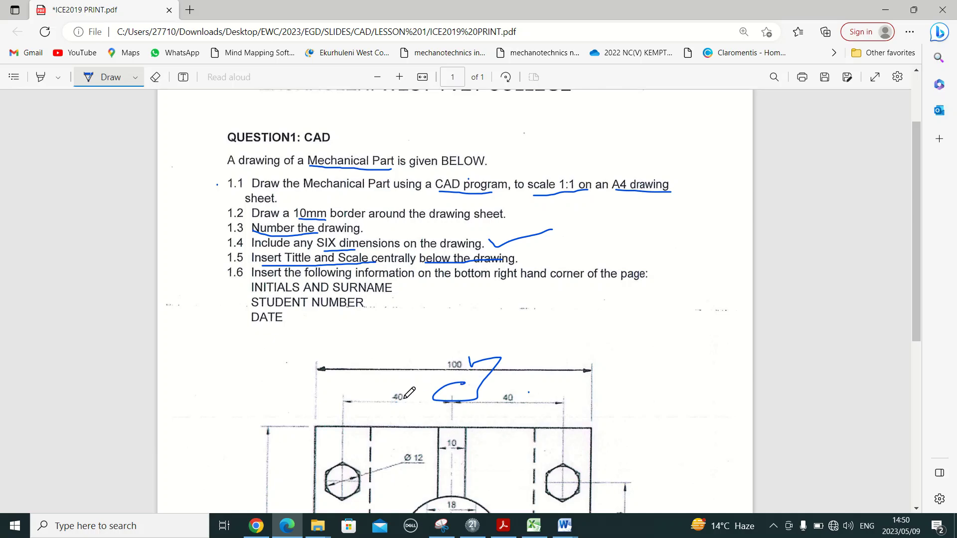
mouse_move(405, 398)
mouse_down()
mouse_move(433, 388)
mouse_move(428, 394)
mouse_up()
- Cancel the pending dimension, fit the whole part in view, and reselect Parallel dimensioning
key(alt+Tab)
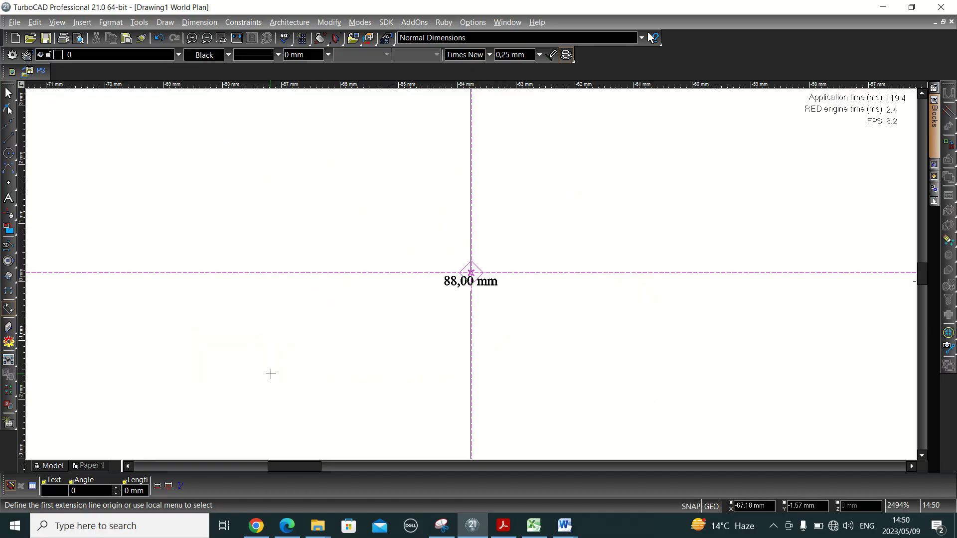
key(Escape)
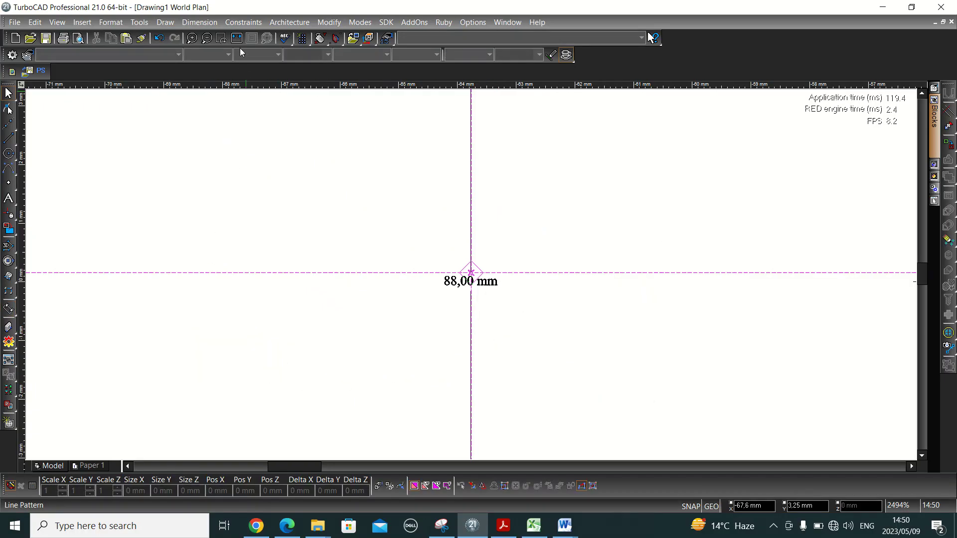
click(236, 38)
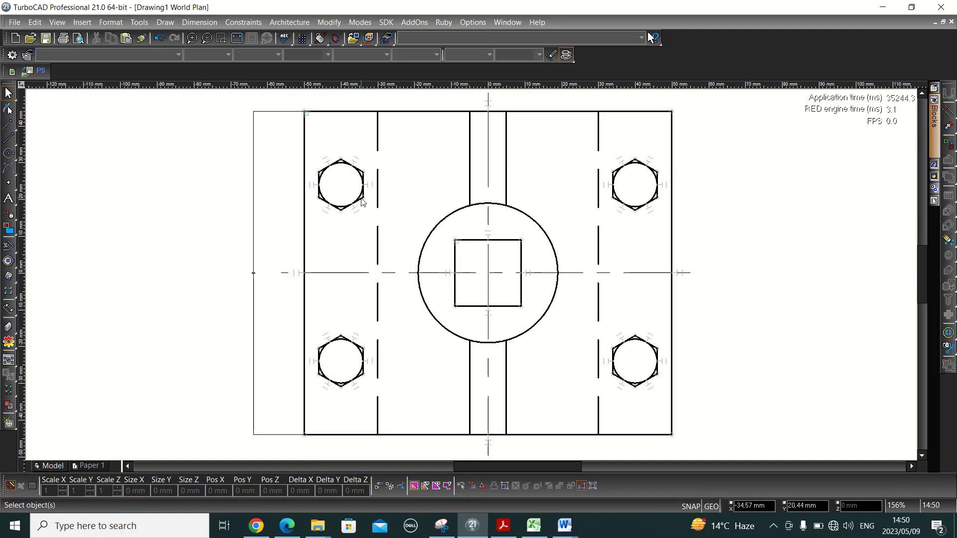
click(4, 308)
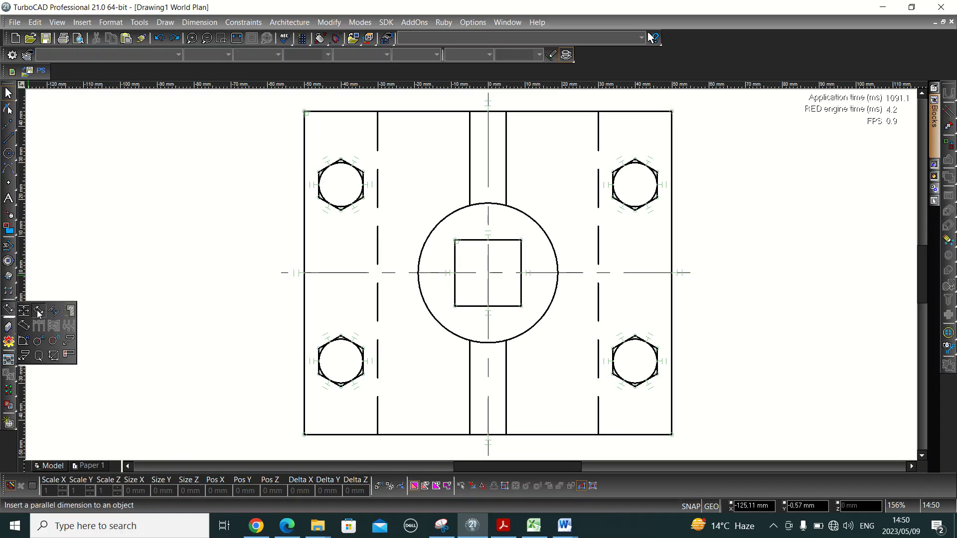
click(38, 311)
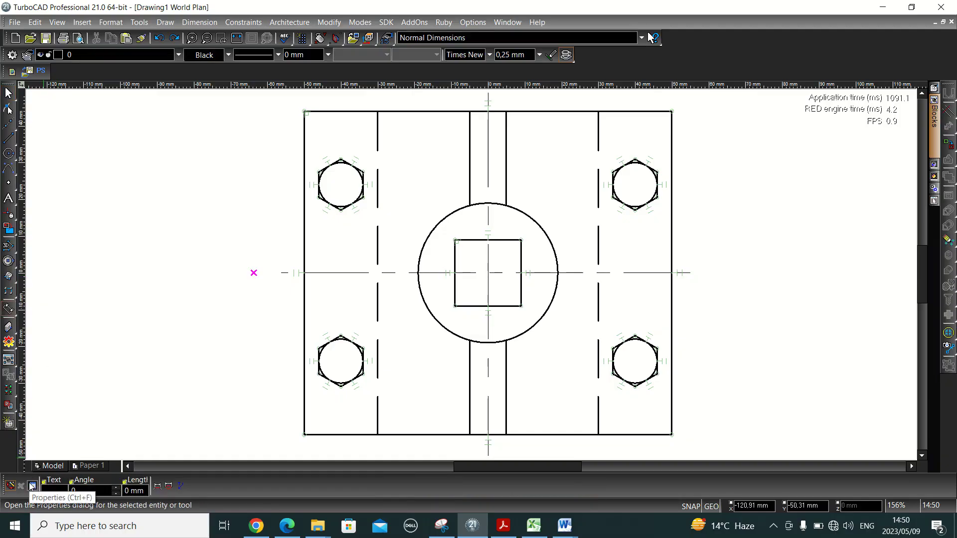
- Open the dimension Properties and edit the Dimension Size Scale value on the Format page
click(31, 486)
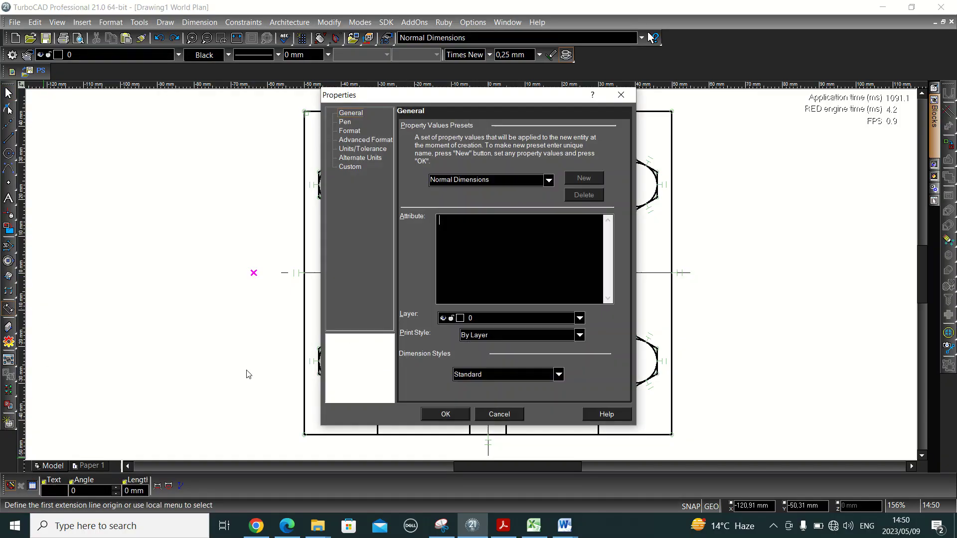
click(349, 131)
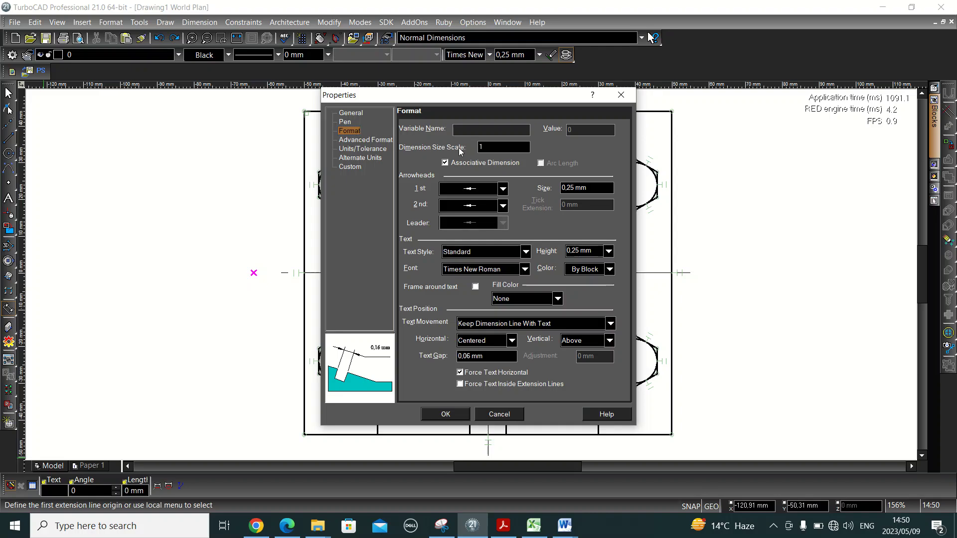
click(492, 148)
text(0)
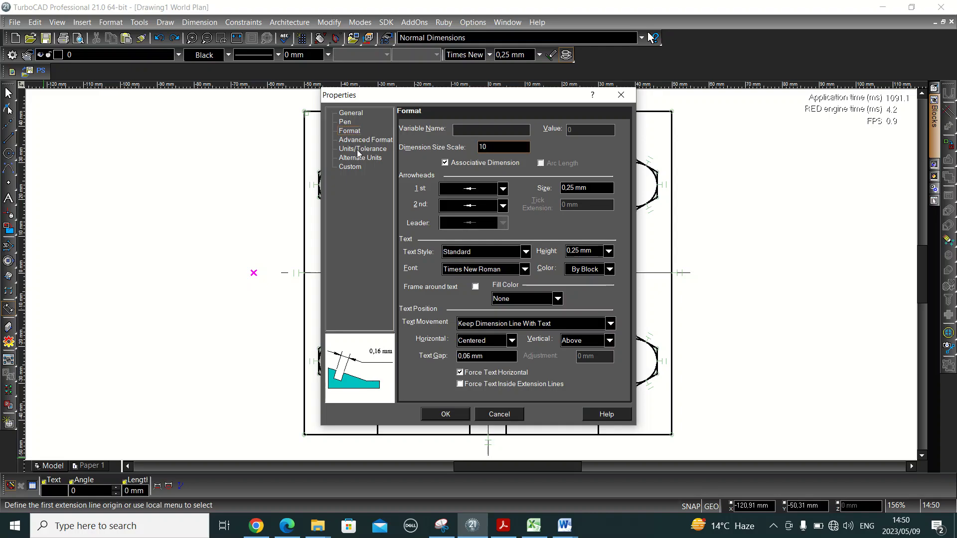
key(BackSpace)
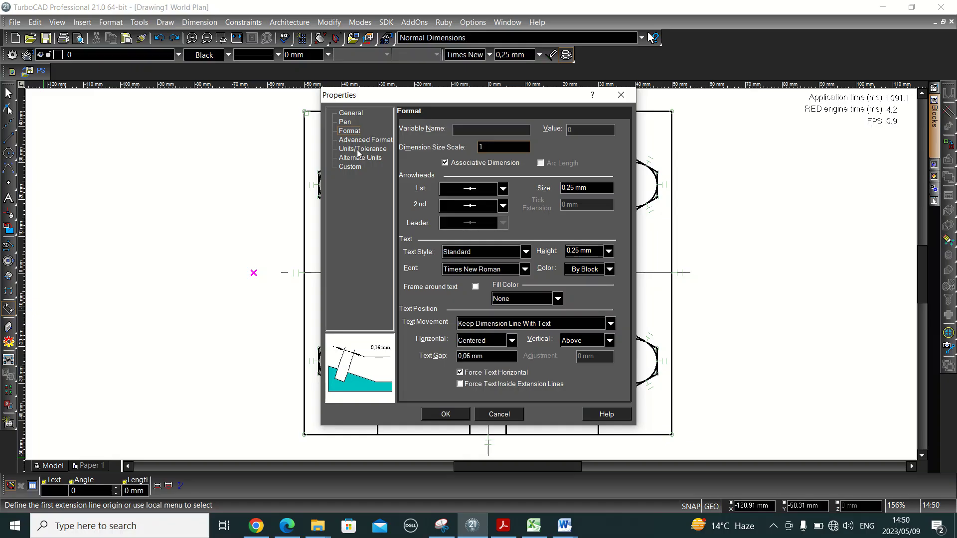
text(0)
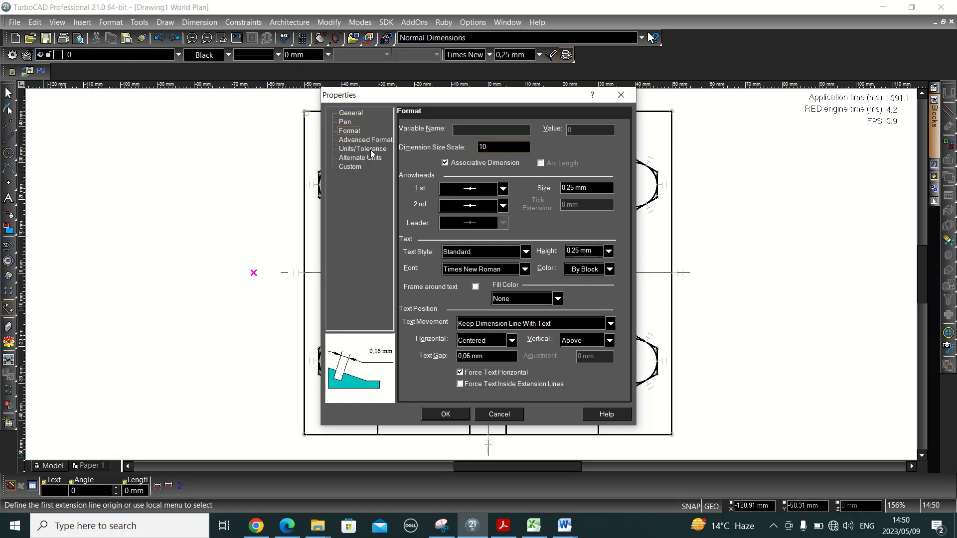
- On Units/Tolerance, drop the mm suffix and set precision to 0 decimals, then apply
click(368, 148)
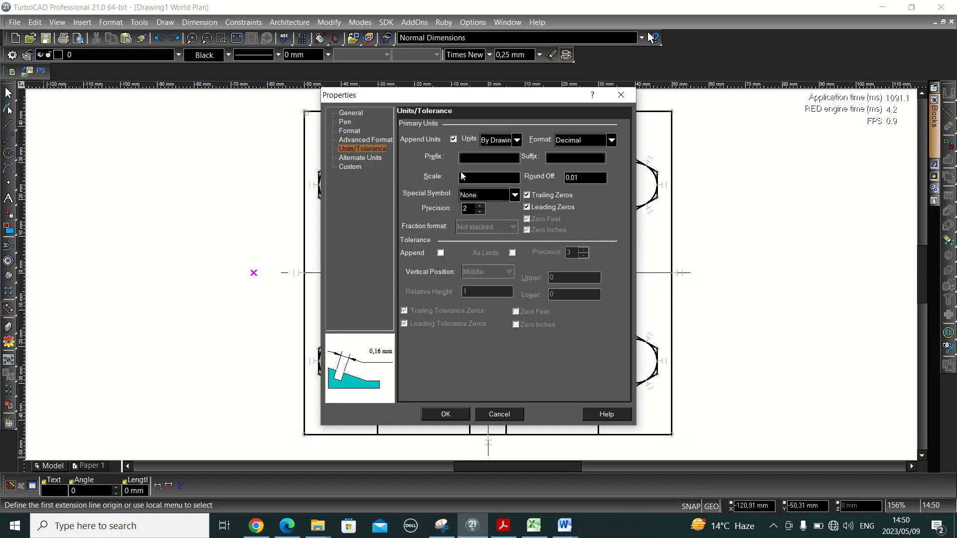
click(454, 139)
click(453, 139)
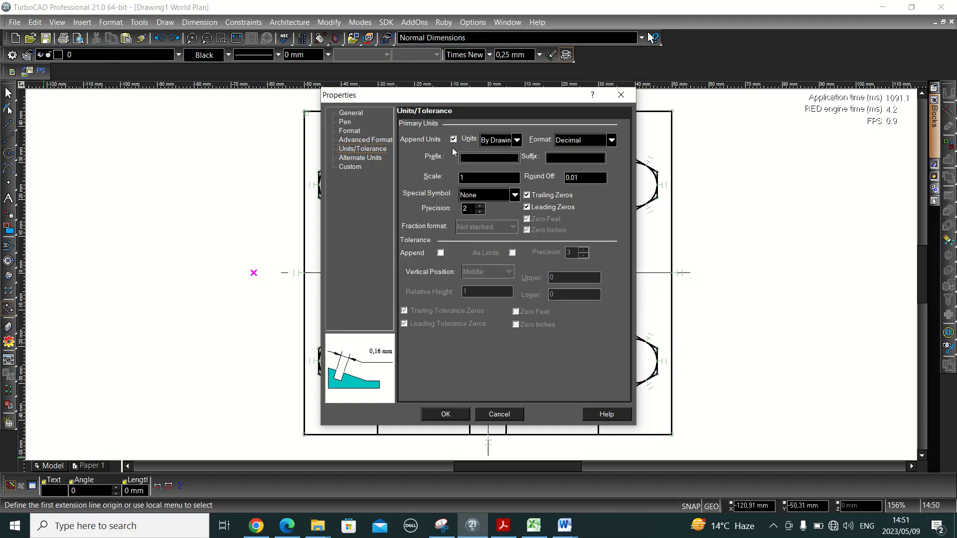
click(453, 139)
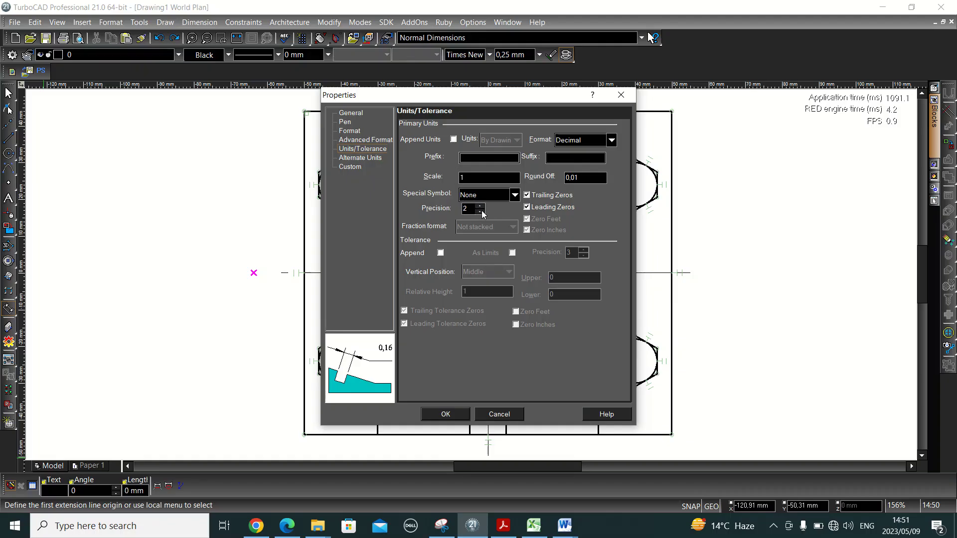
click(481, 211)
click(481, 212)
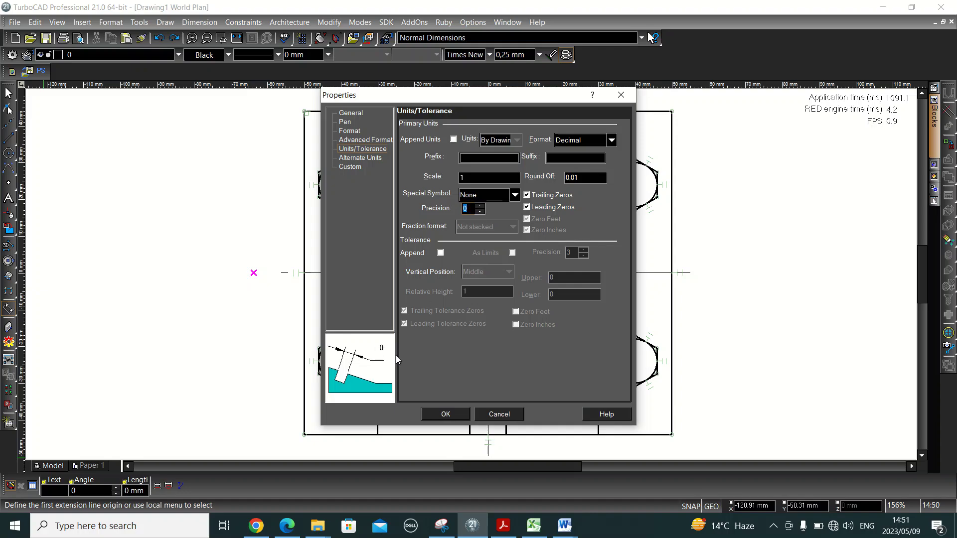
click(482, 207)
click(481, 206)
click(481, 206)
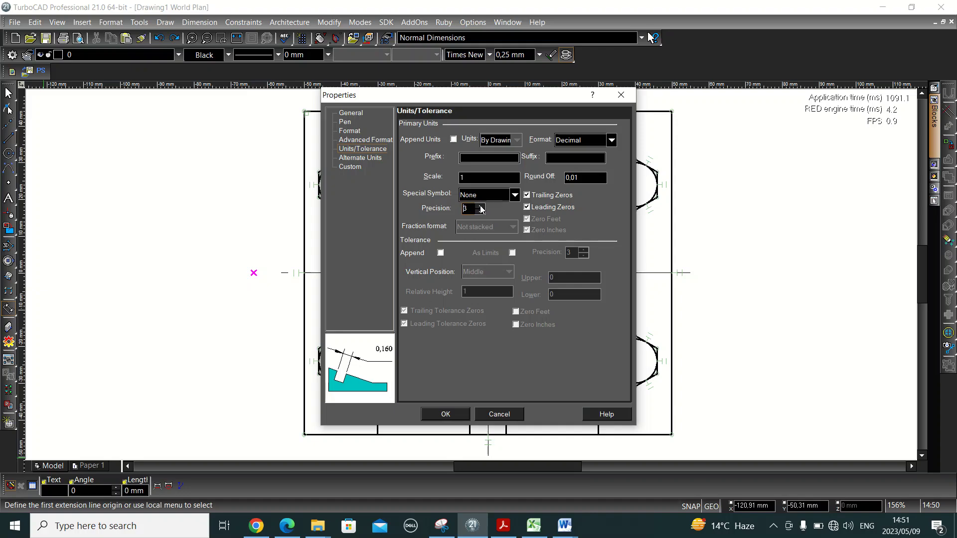
click(481, 207)
click(481, 206)
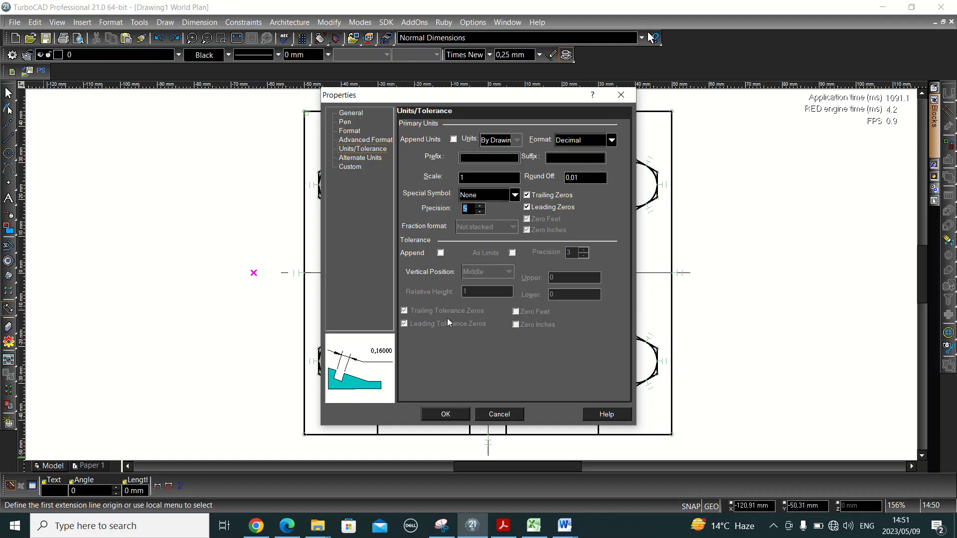
click(481, 212)
click(481, 211)
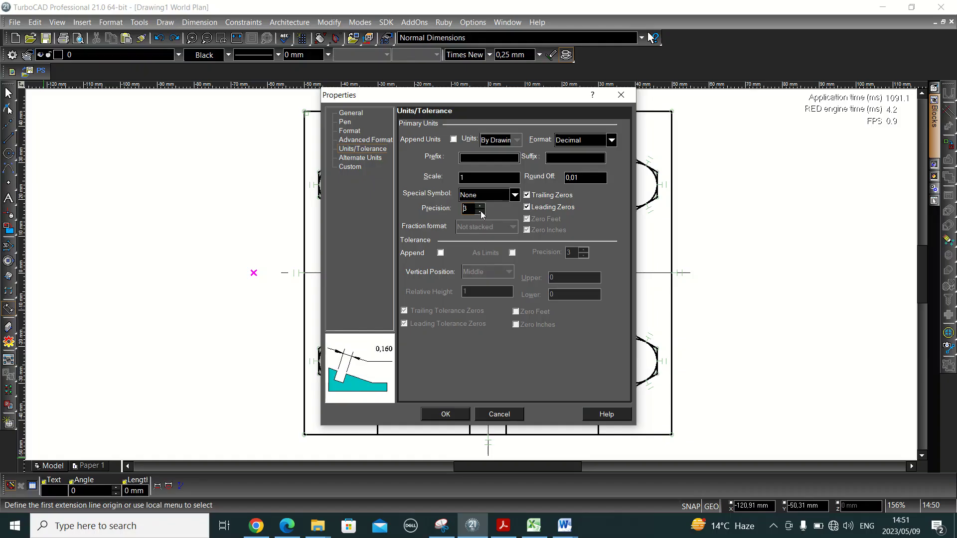
click(481, 212)
click(481, 211)
click(481, 212)
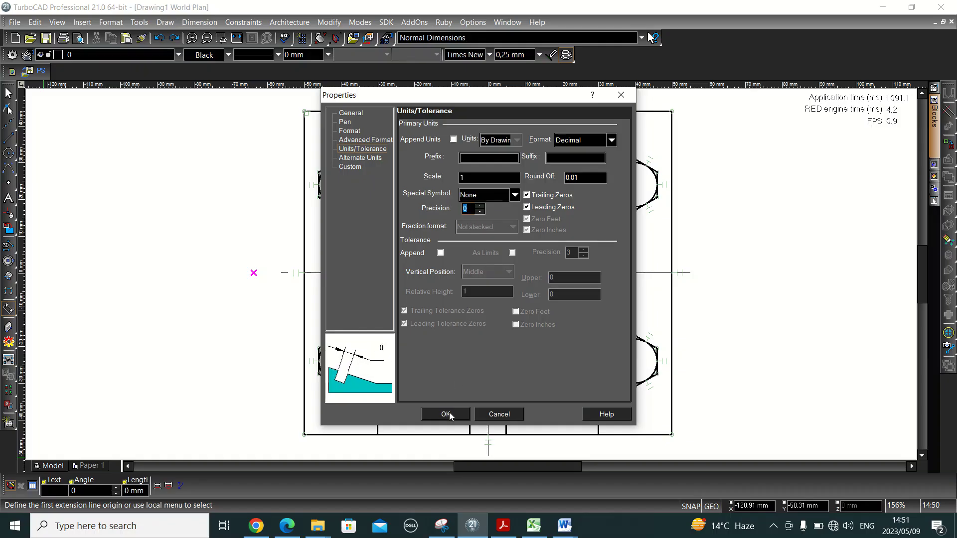
click(446, 414)
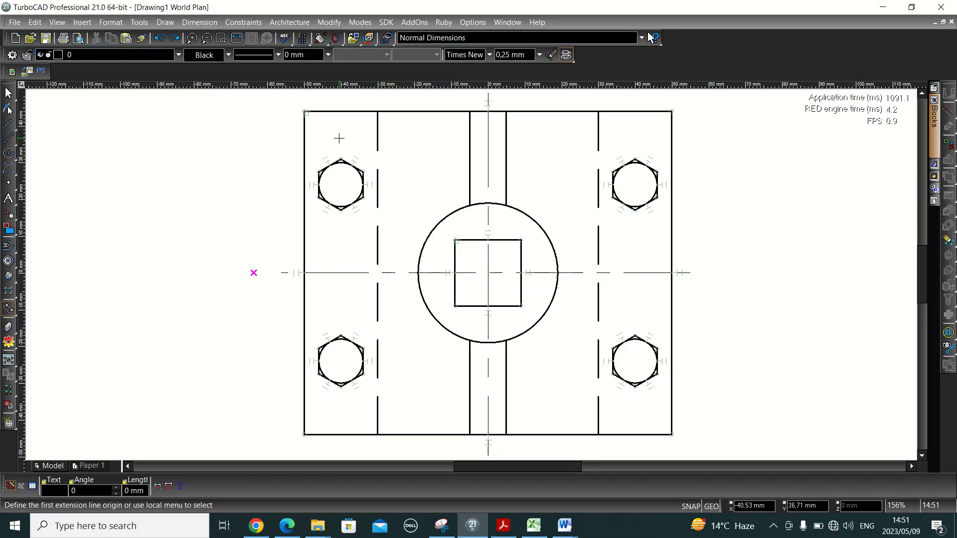
- Dimension the plate's 88 height on the left and 100 width along the bottom
click(304, 435)
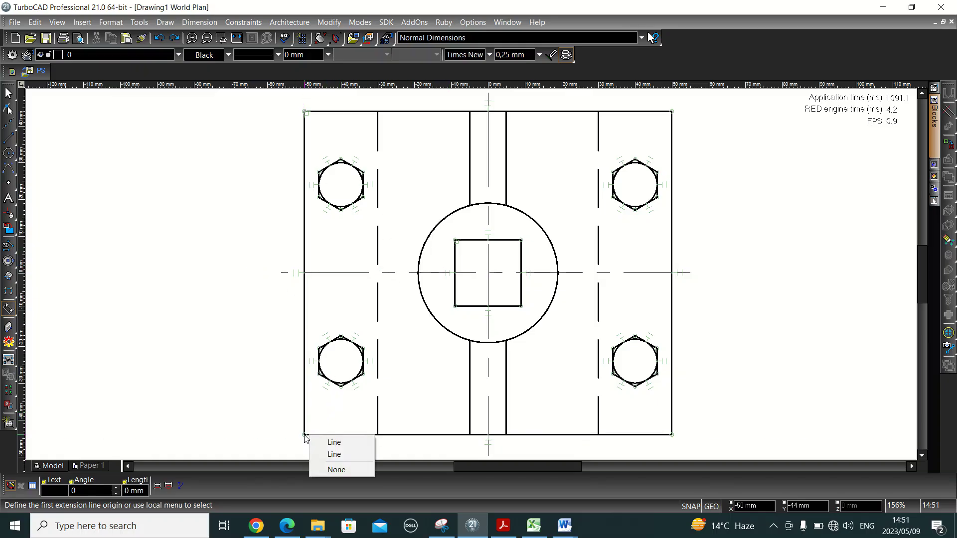
click(334, 454)
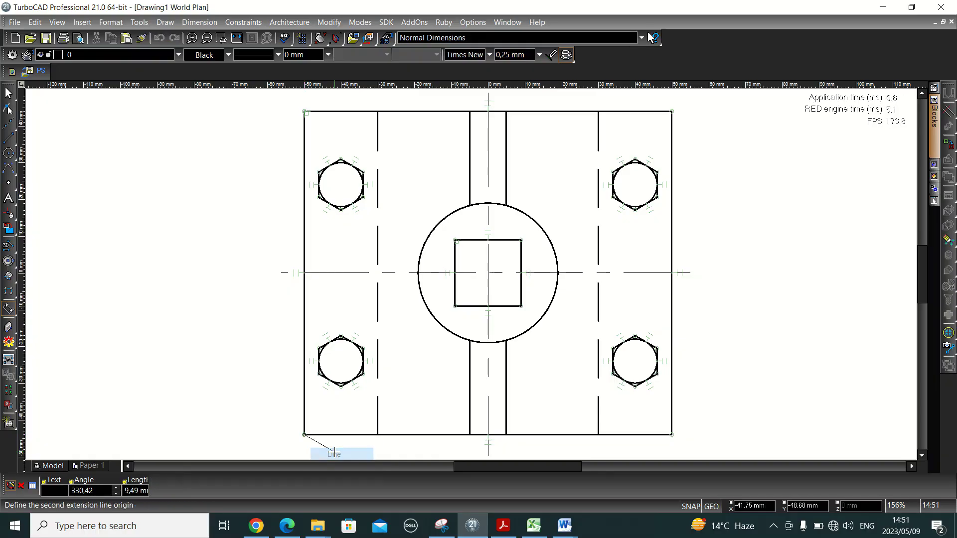
click(304, 110)
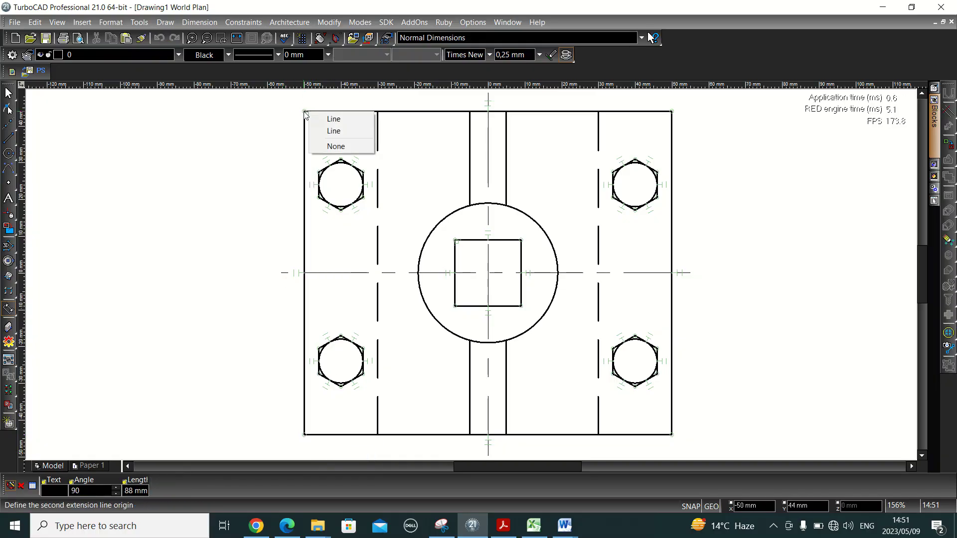
click(327, 132)
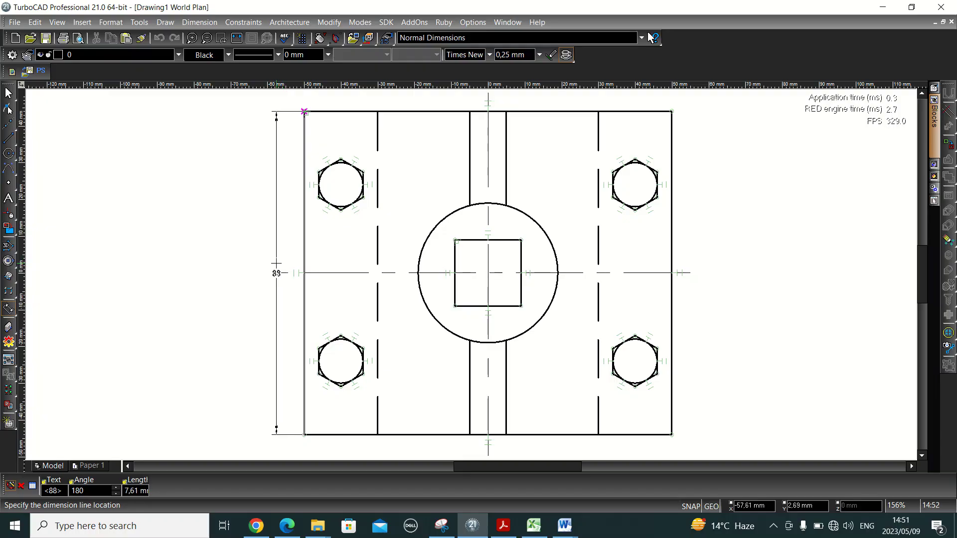
click(276, 263)
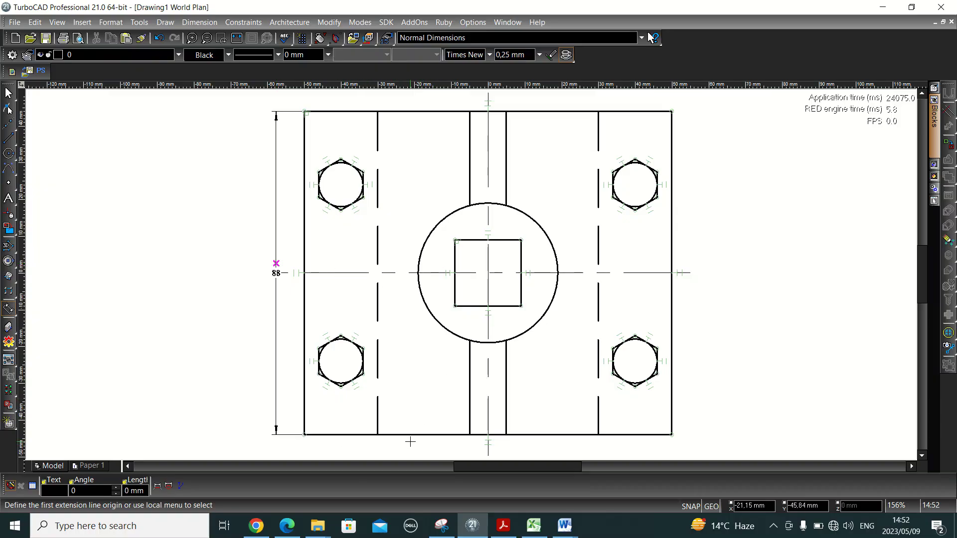
click(304, 435)
click(370, 446)
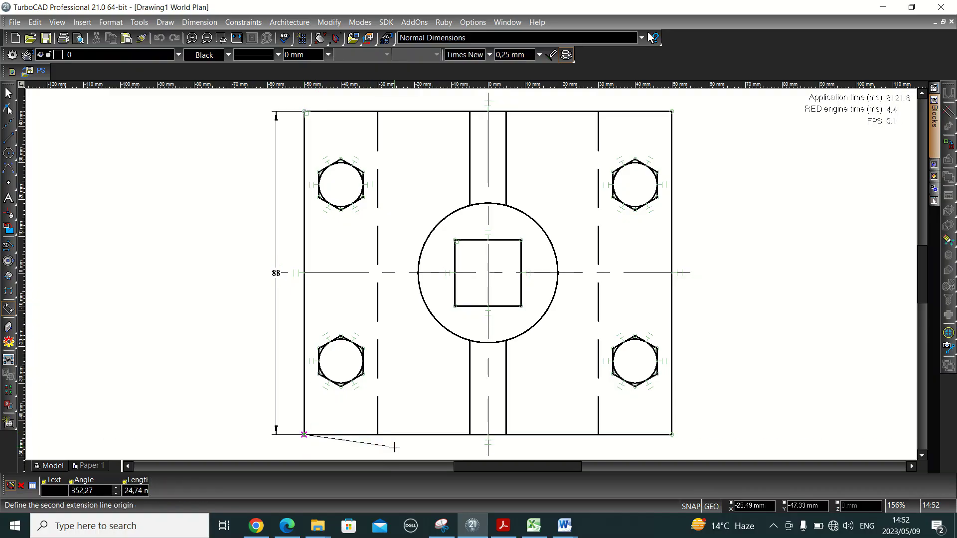
click(672, 435)
click(684, 442)
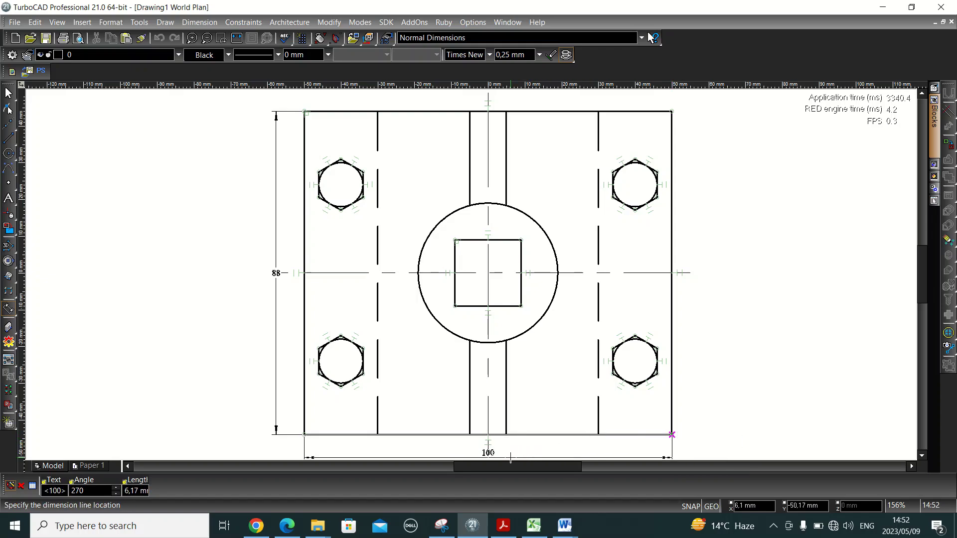
click(510, 457)
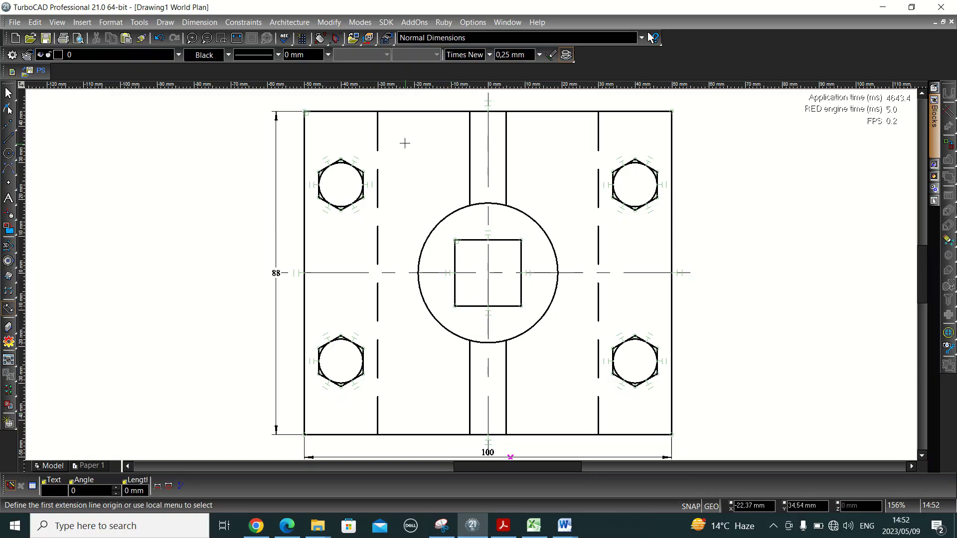
- Add the 60 spacing between the dashed lines and the 10 slot width at the top
click(378, 111)
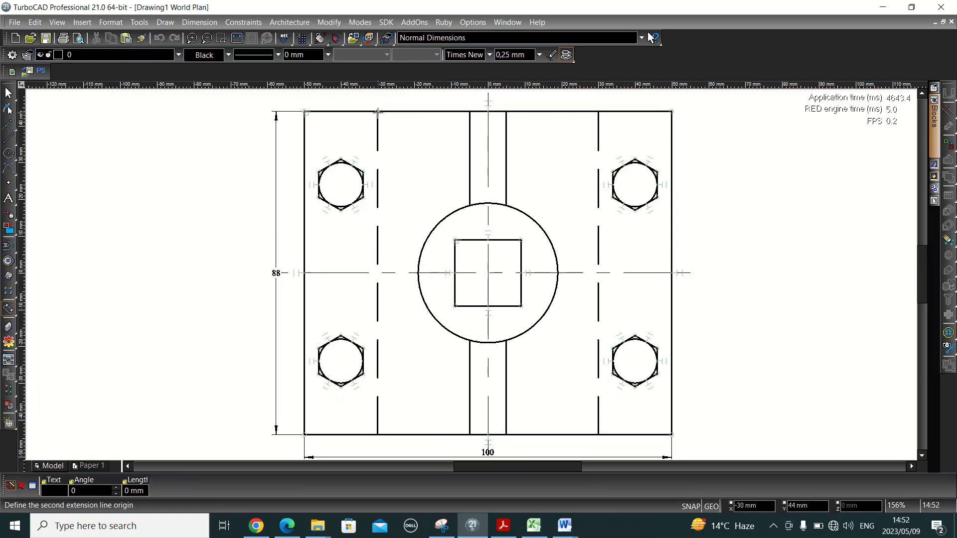
click(597, 112)
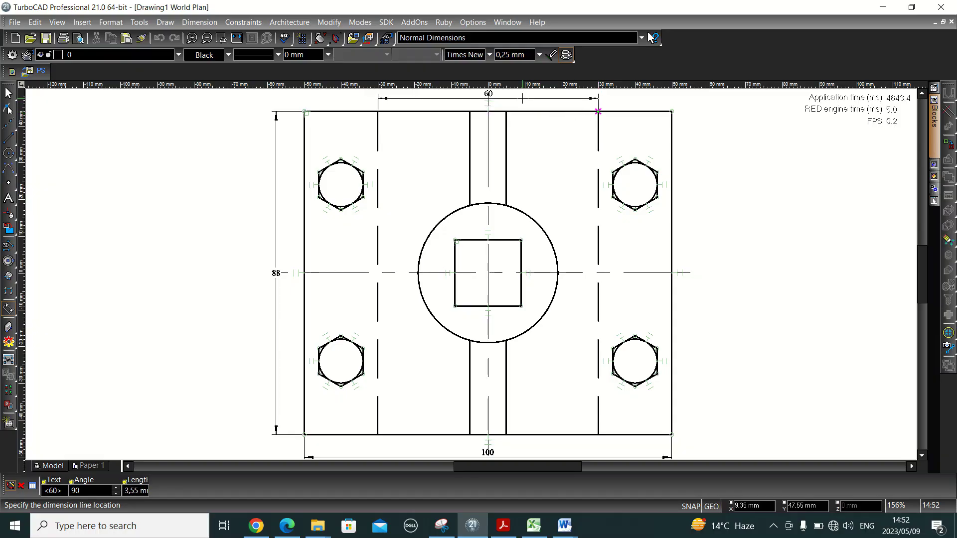
click(523, 99)
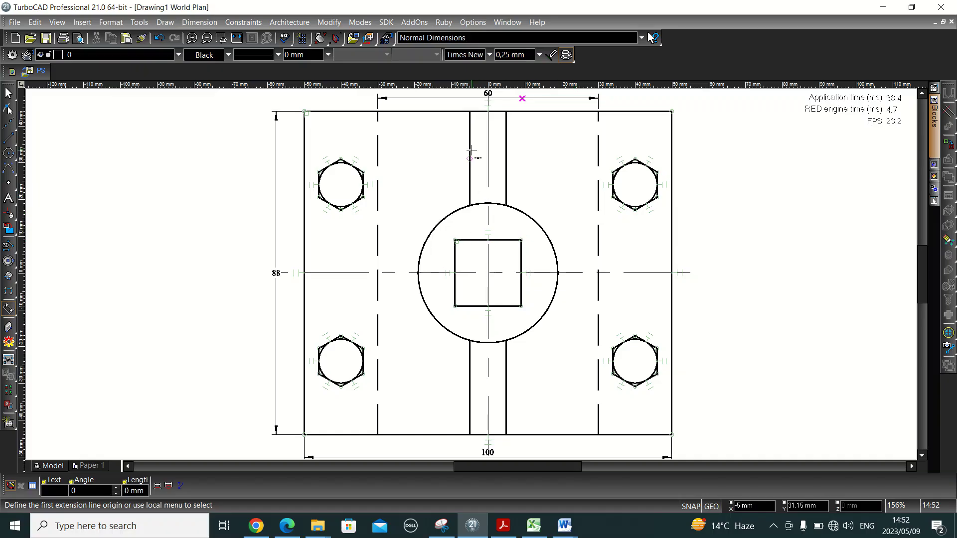
click(470, 112)
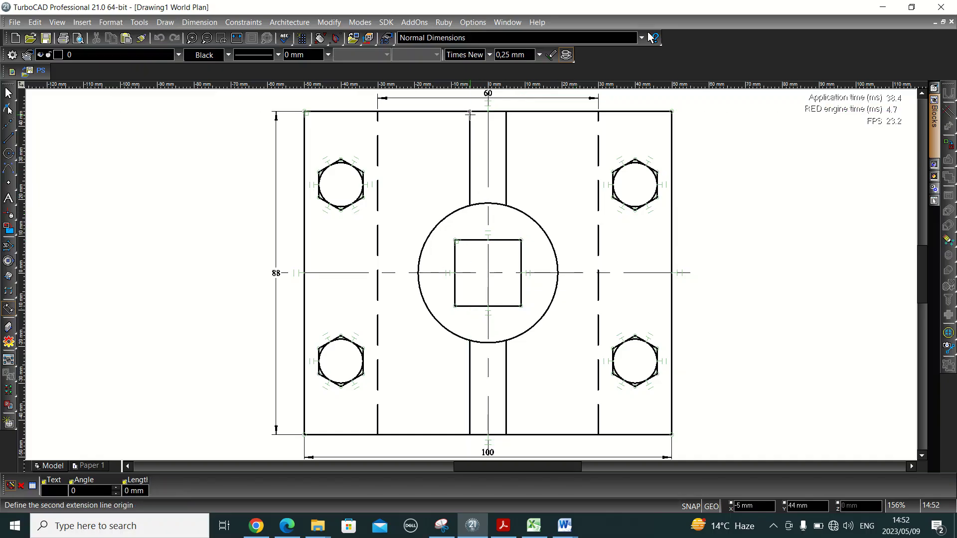
click(506, 111)
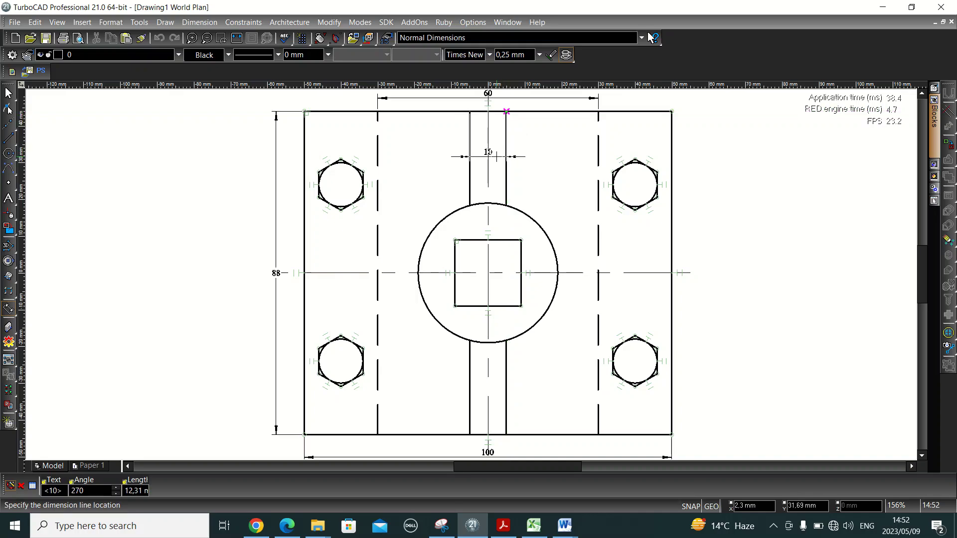
click(497, 156)
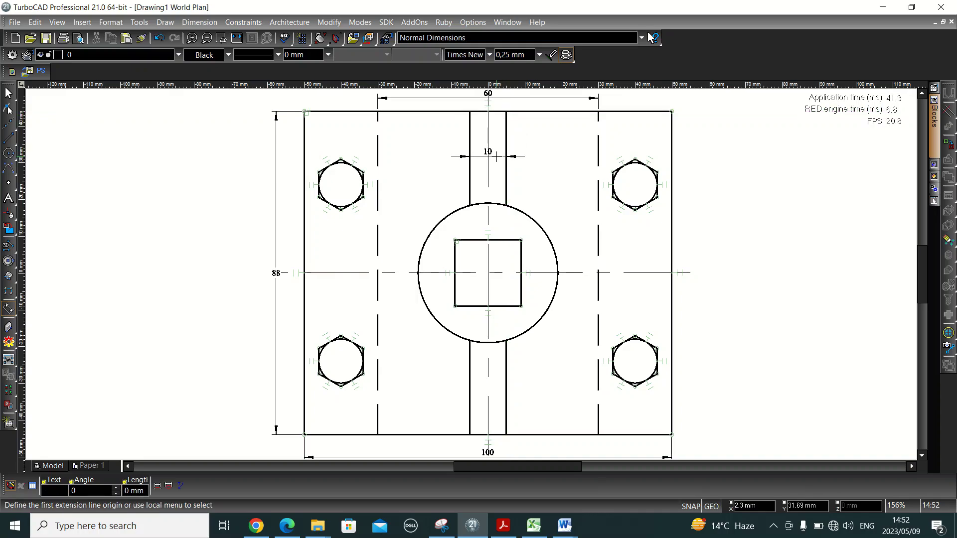
- Add an 18 width dimension above and an 18 height dimension left of the central square
click(455, 240)
click(470, 248)
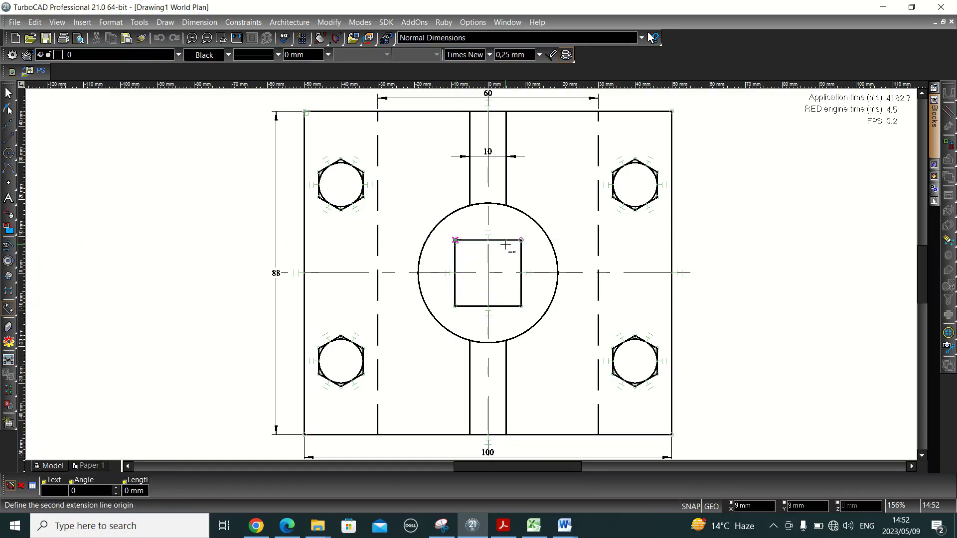
click(517, 243)
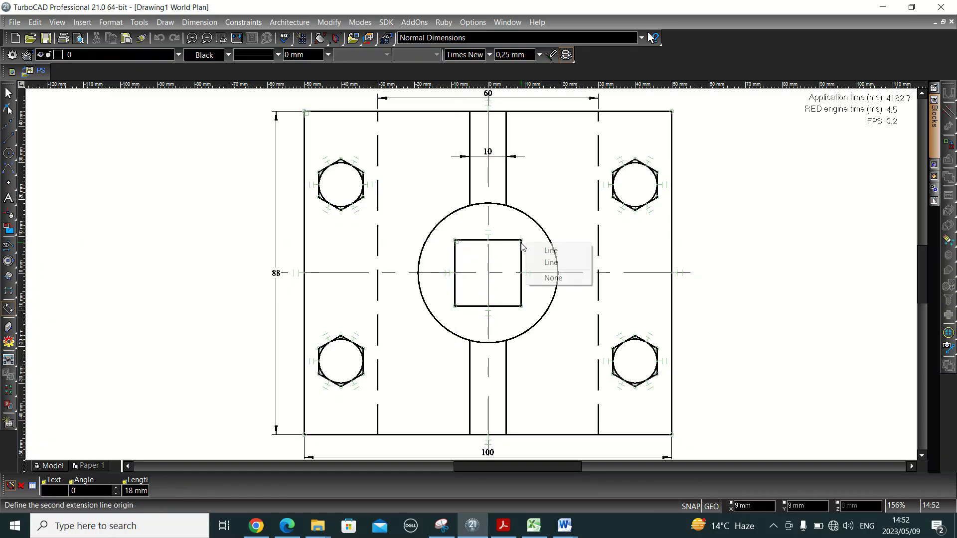
click(551, 251)
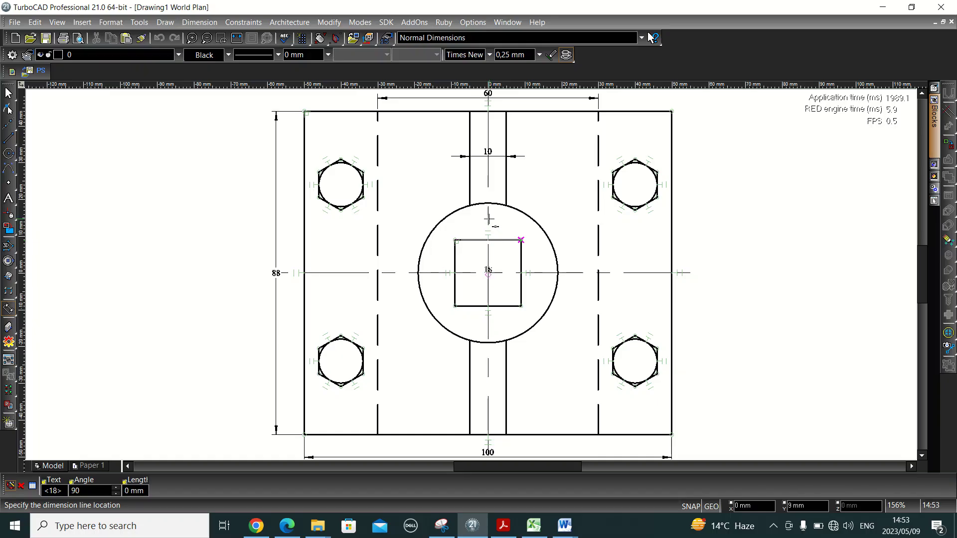
click(487, 223)
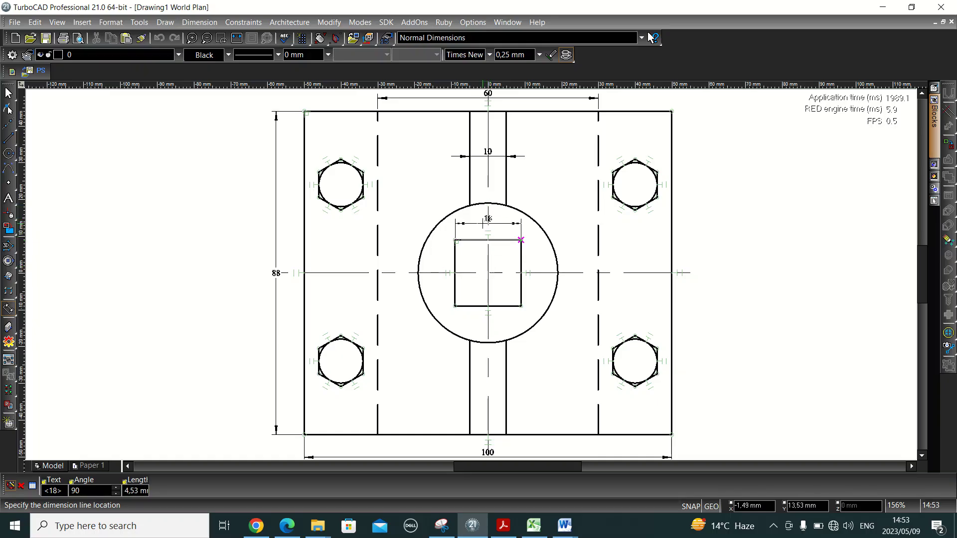
click(464, 243)
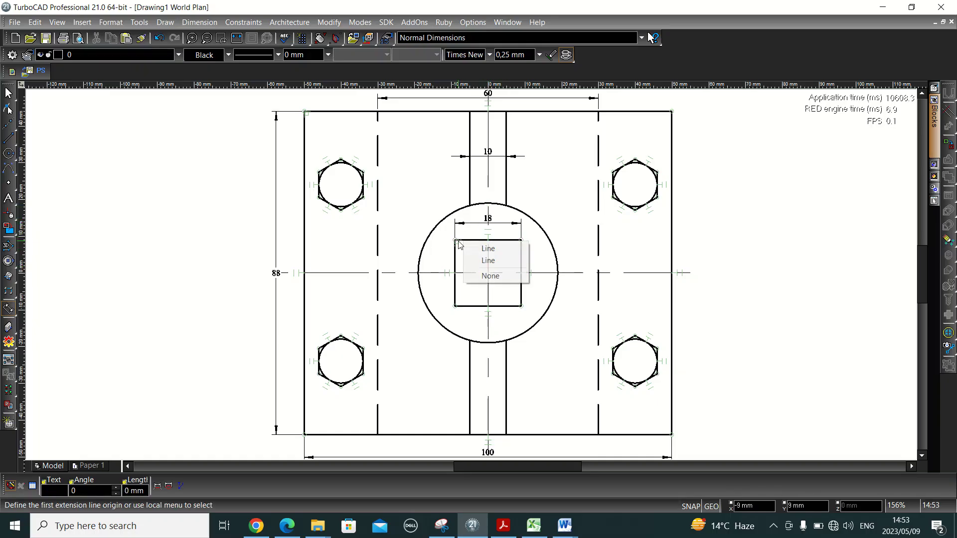
click(485, 251)
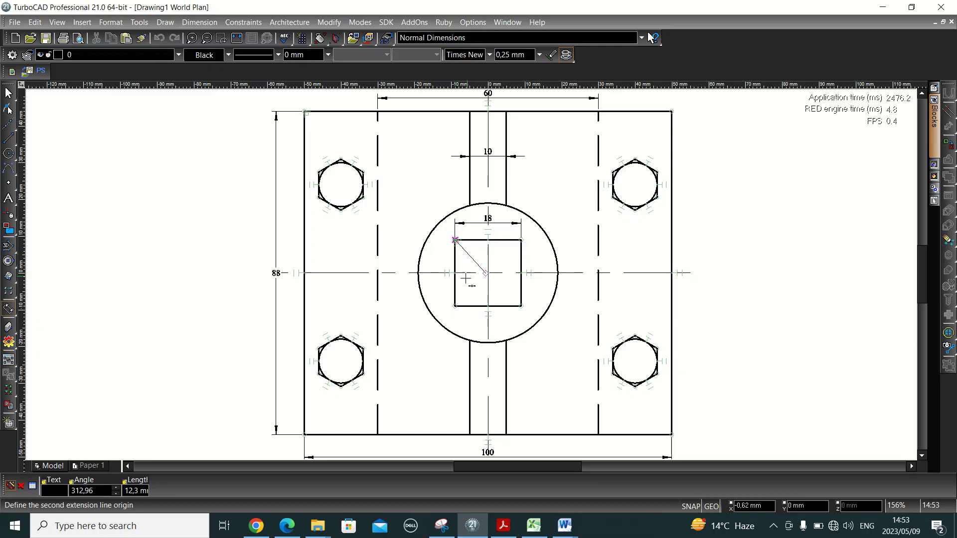
click(455, 304)
click(469, 308)
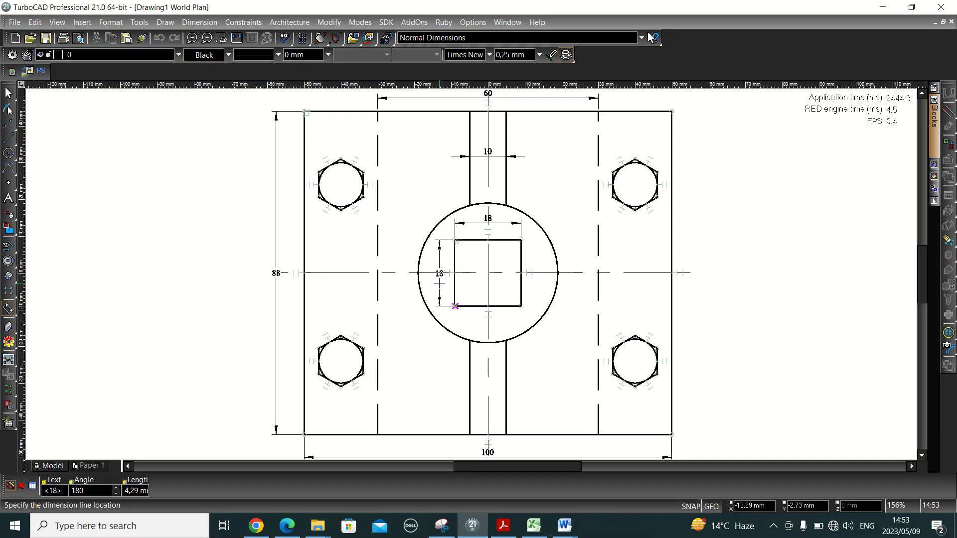
click(438, 282)
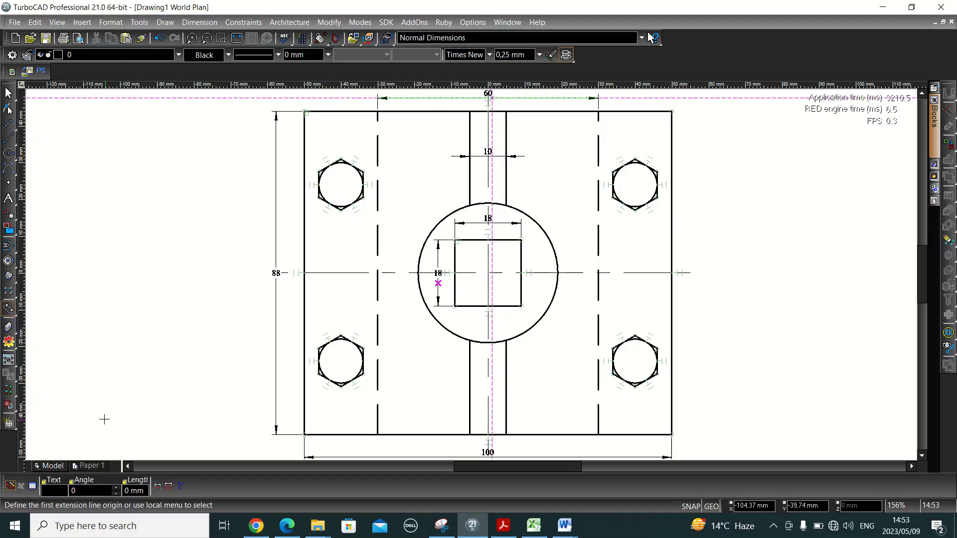
click(9, 309)
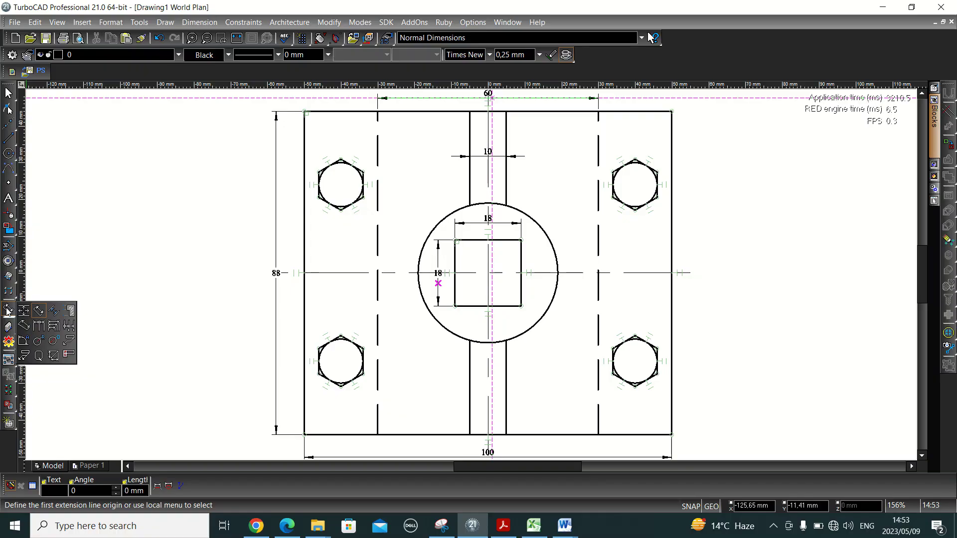
- Add an R19 radius dimension to the large central circle
click(39, 342)
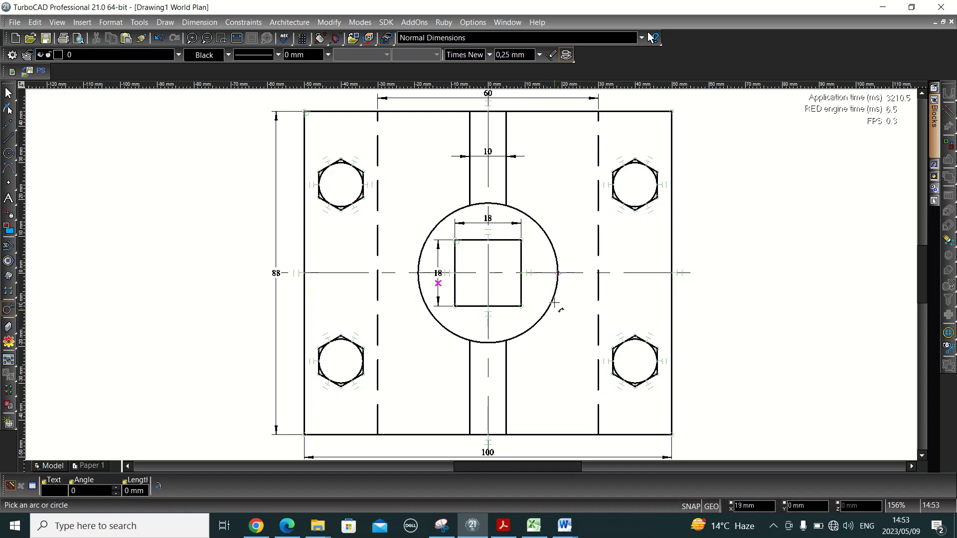
click(544, 315)
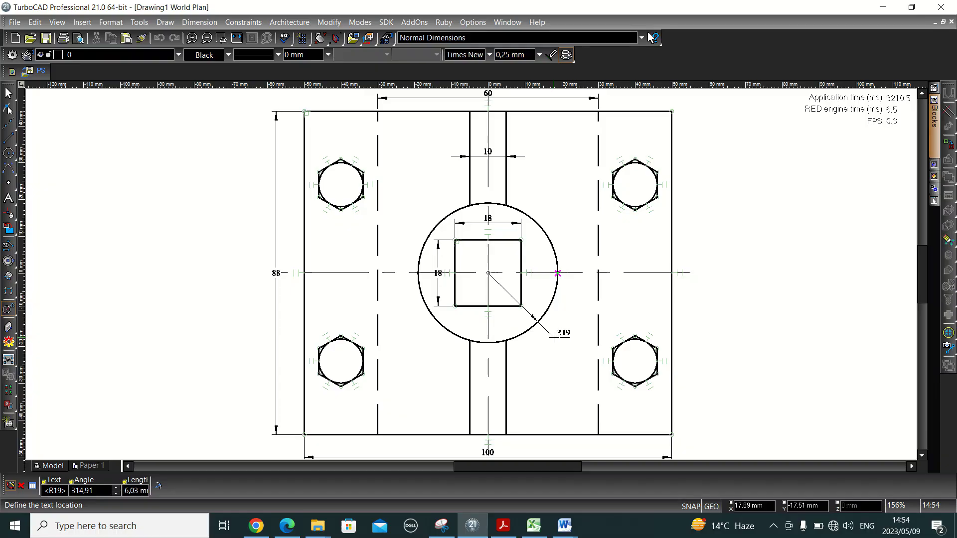
click(553, 337)
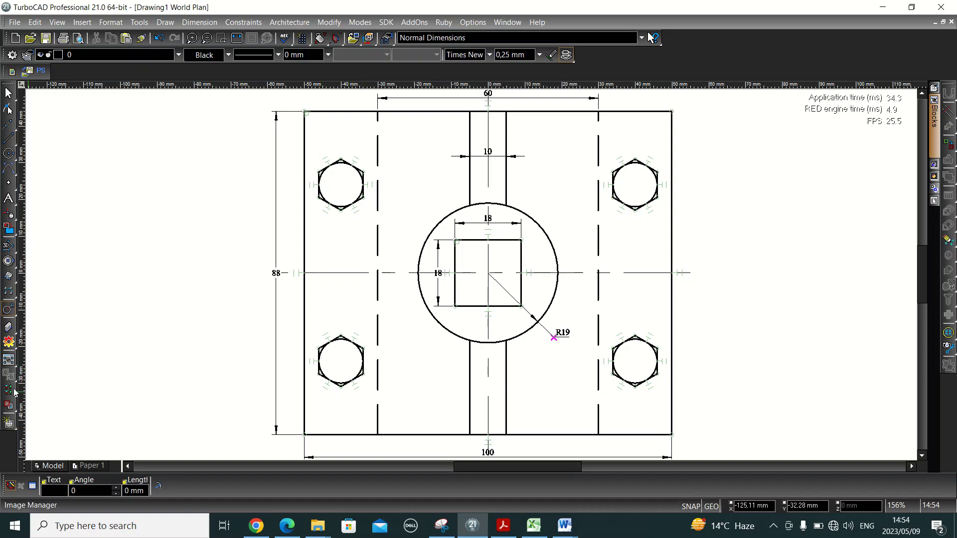
- Add a Ø12 diameter dimension to the hole in the upper-left hexagon
click(9, 313)
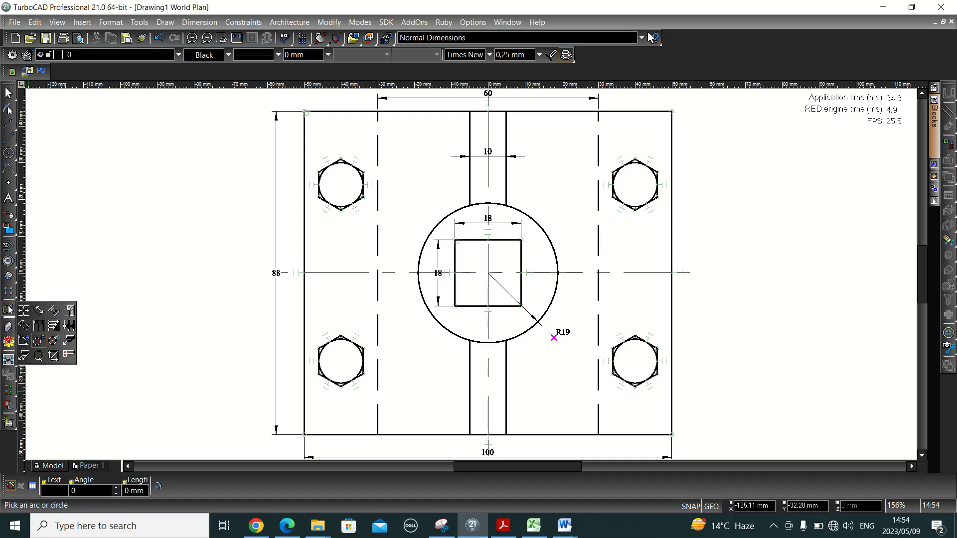
click(52, 341)
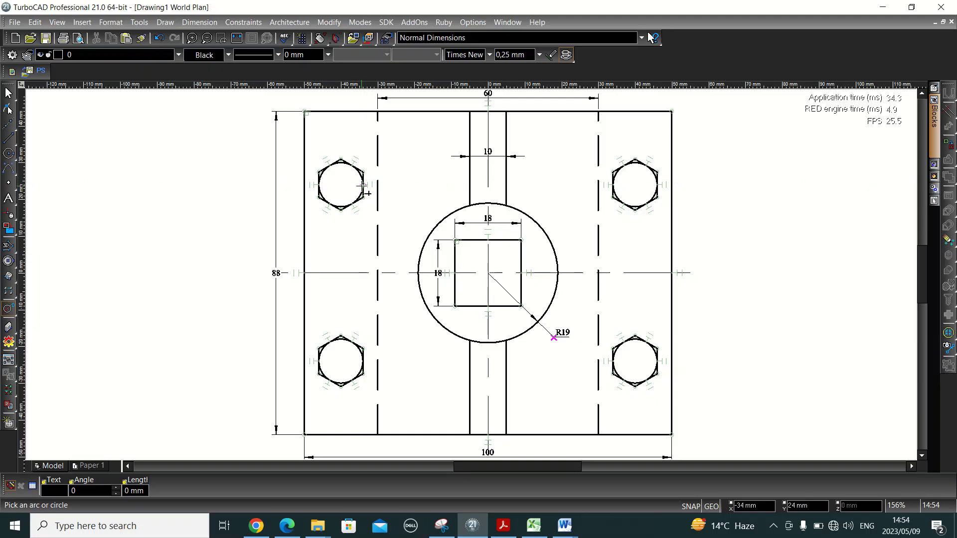
click(363, 185)
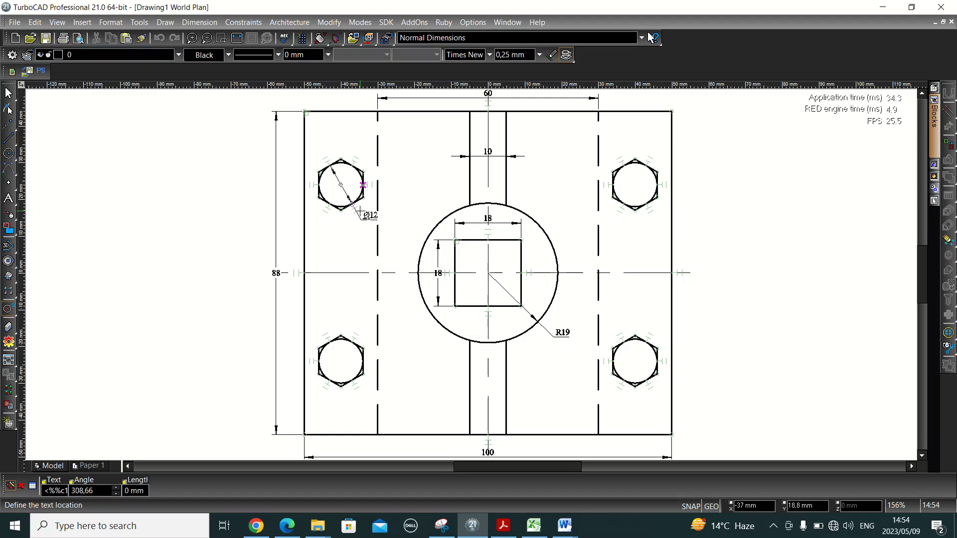
click(359, 212)
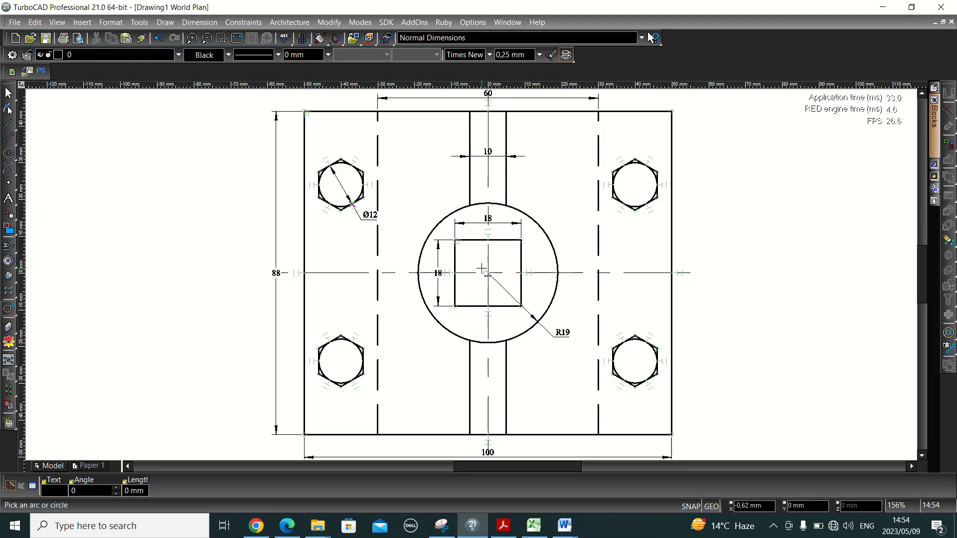
- Leave the model view and display the empty Paper 1 layout sheet
scroll(476, 271, down, 2)
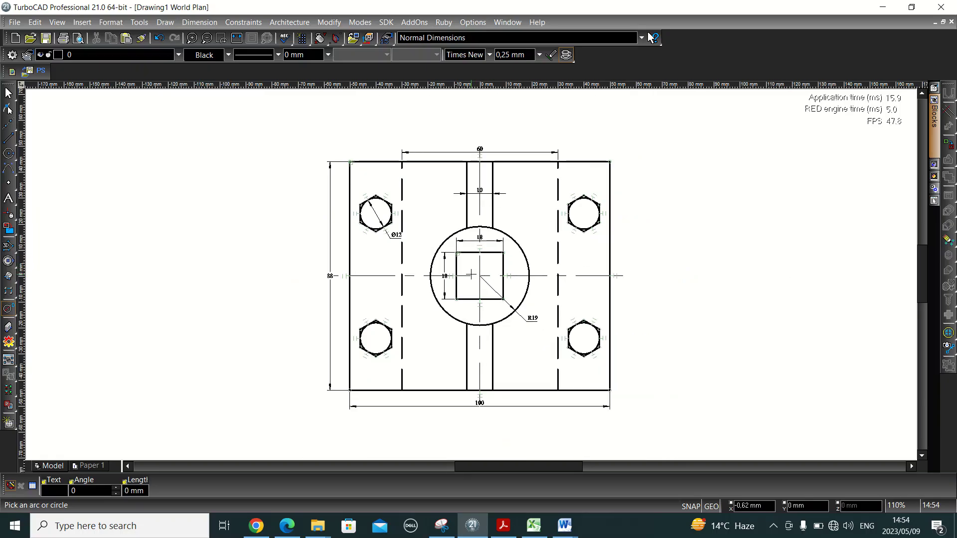
scroll(473, 273, up, 2)
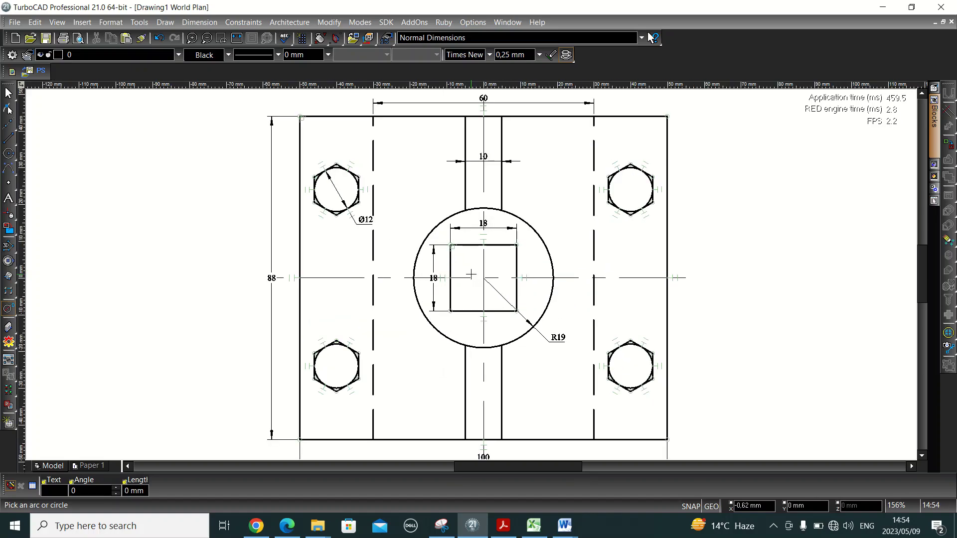
scroll(471, 274, down, 2)
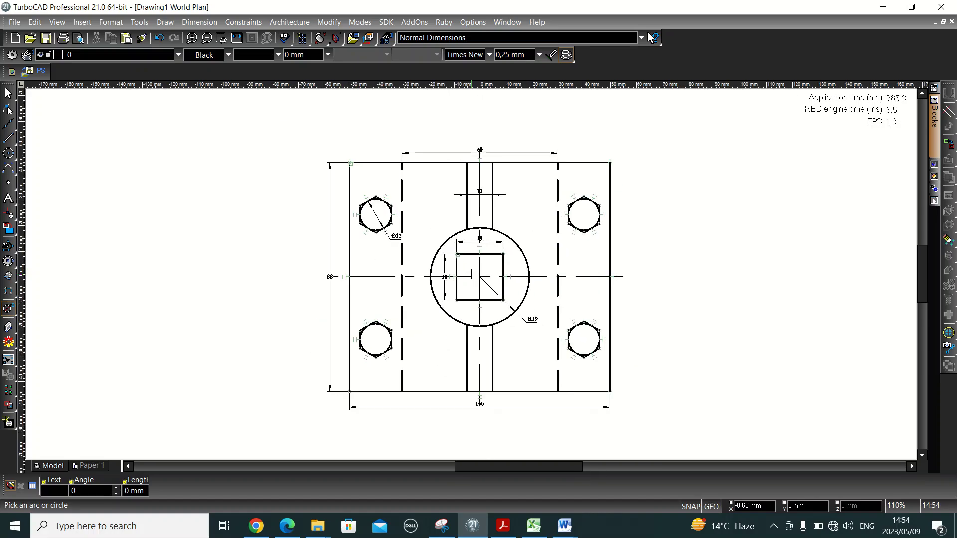
click(89, 466)
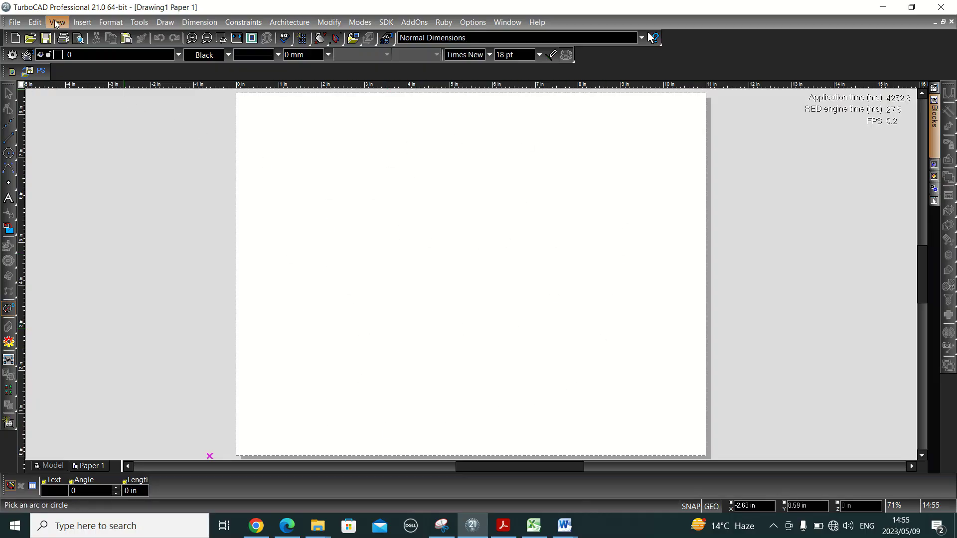
- Switch the Paper 1 space units to the Metric system so the rulers read in millimetres
click(115, 25)
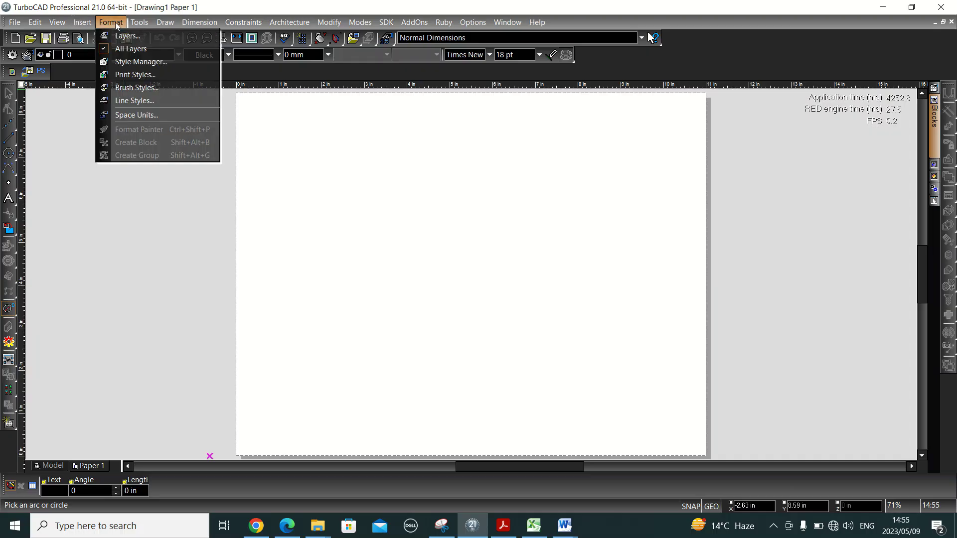
click(126, 116)
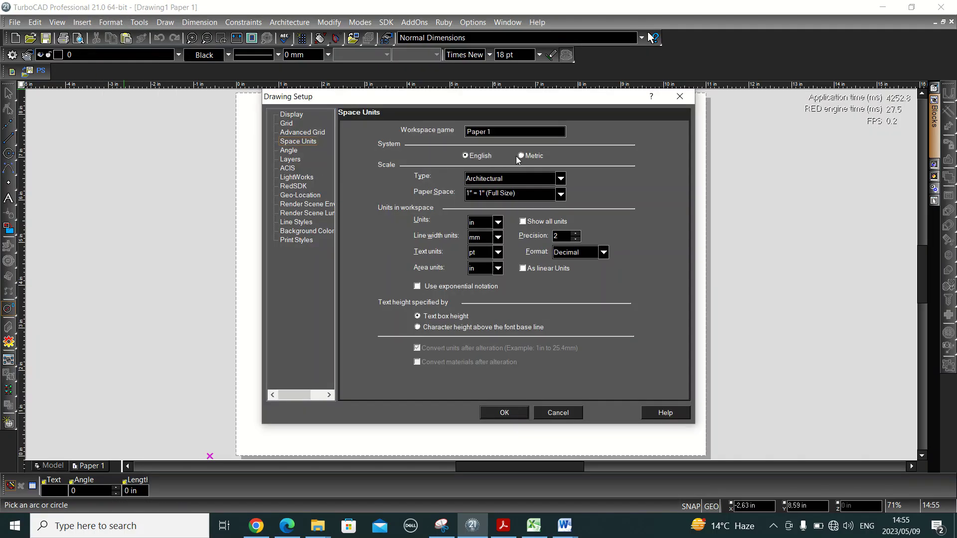
click(521, 156)
click(503, 414)
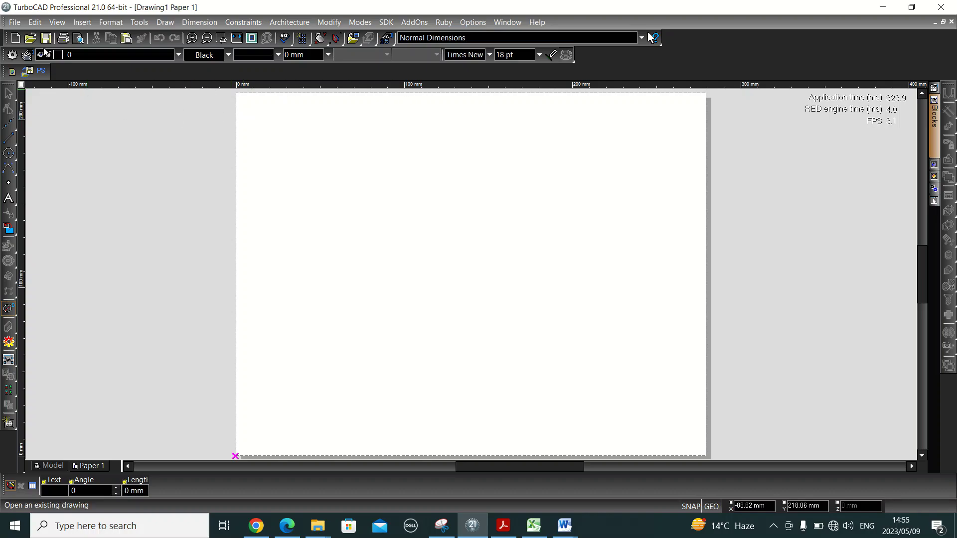
- In Page Setup, set paper size A4 210 x 297 mm and drawing sheet size ISO A4
click(14, 25)
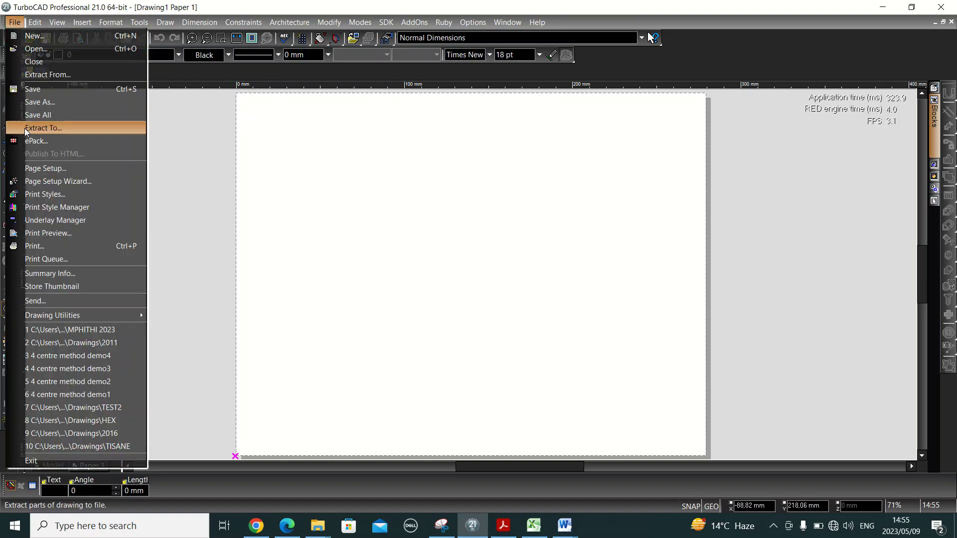
click(31, 166)
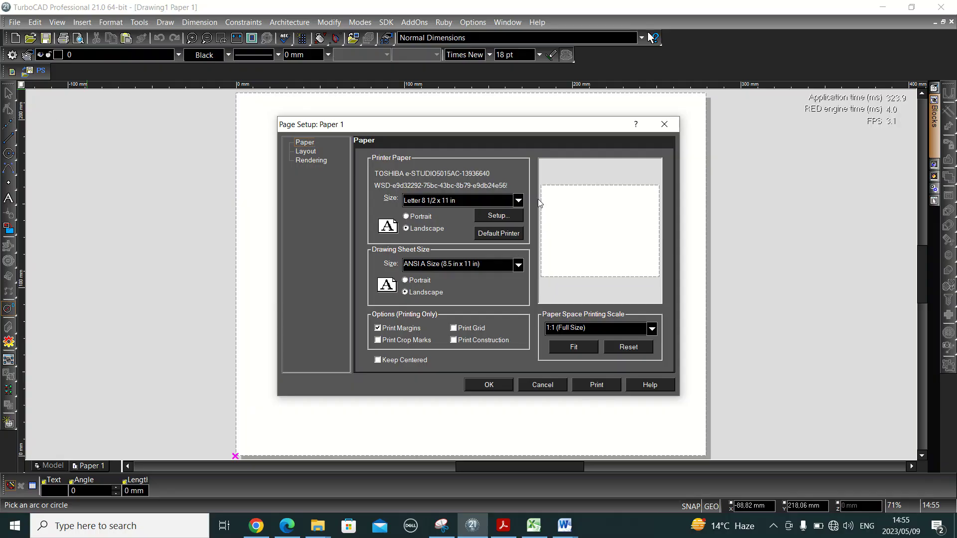
click(496, 203)
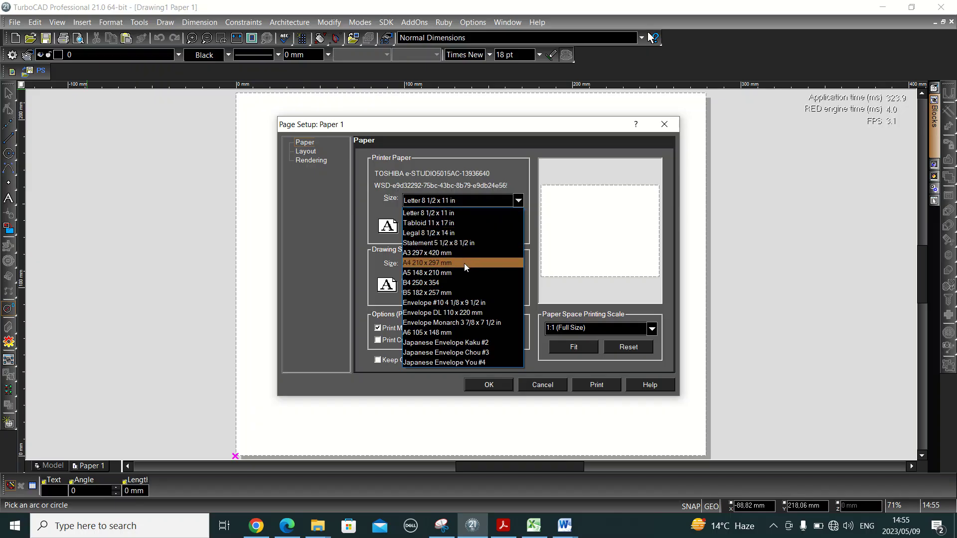
click(435, 263)
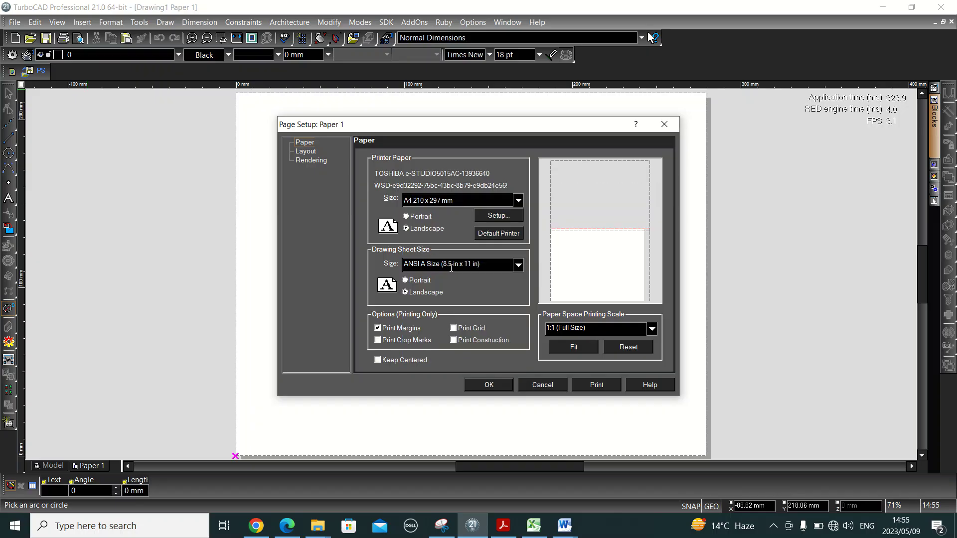
click(519, 267)
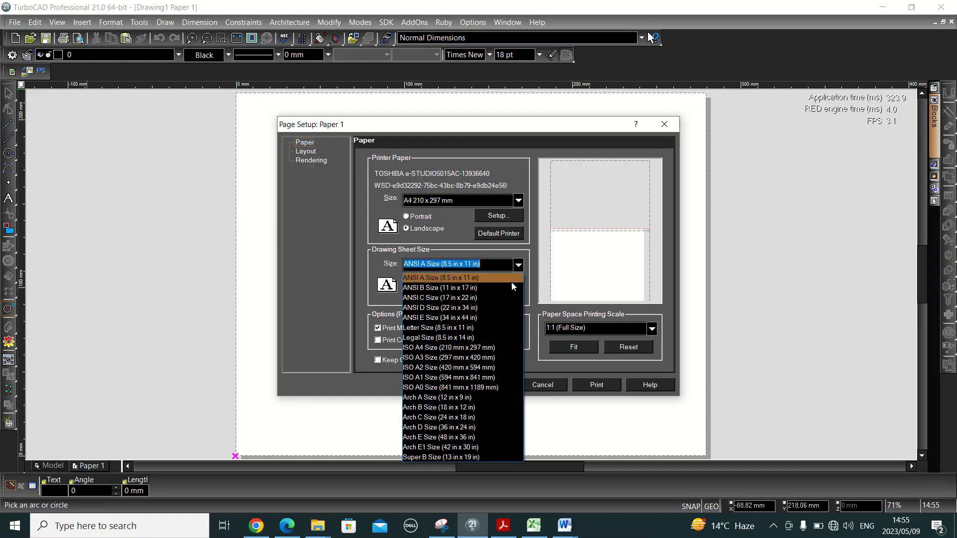
click(474, 347)
click(504, 383)
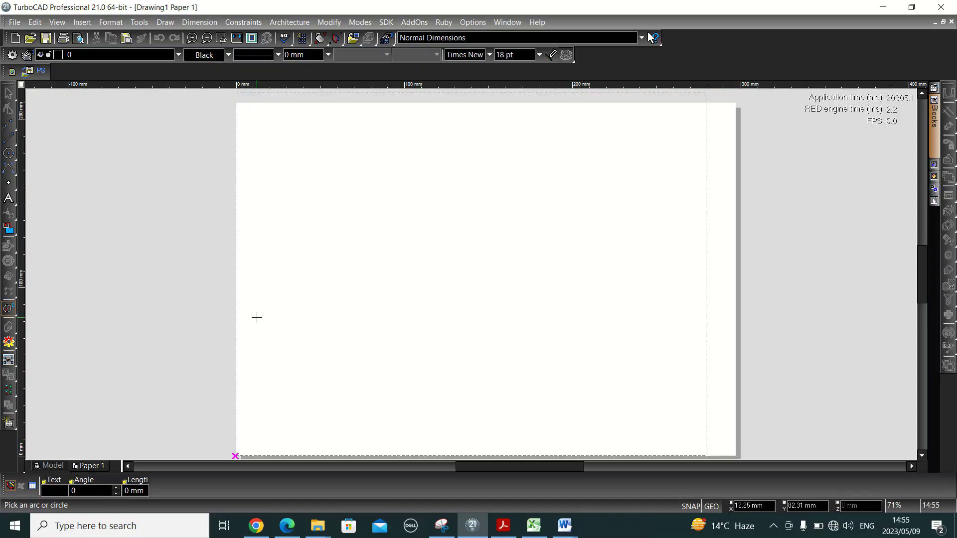
- Glance at the Model tab, return to the Paper 1 sheet, then bring up the assignment PDF
click(49, 465)
click(91, 467)
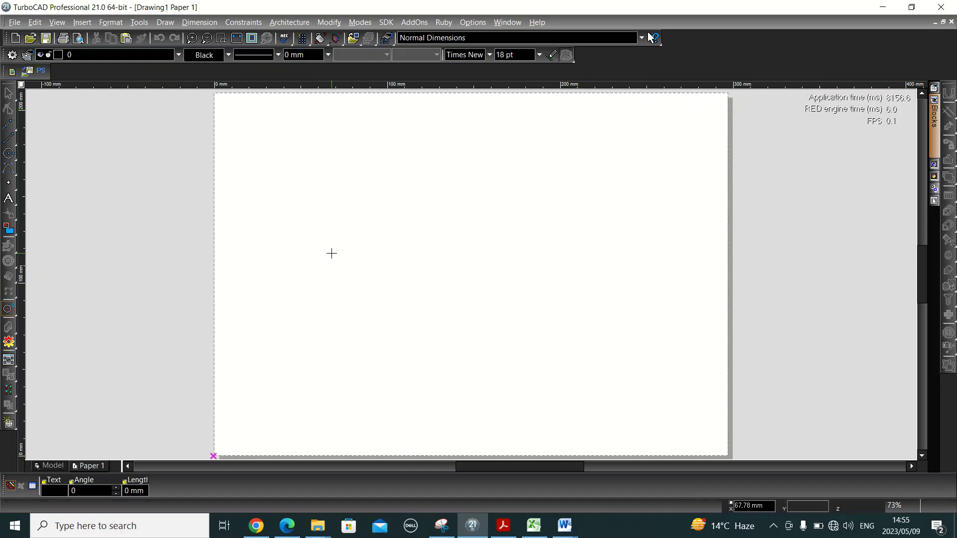
key(alt+Tab)
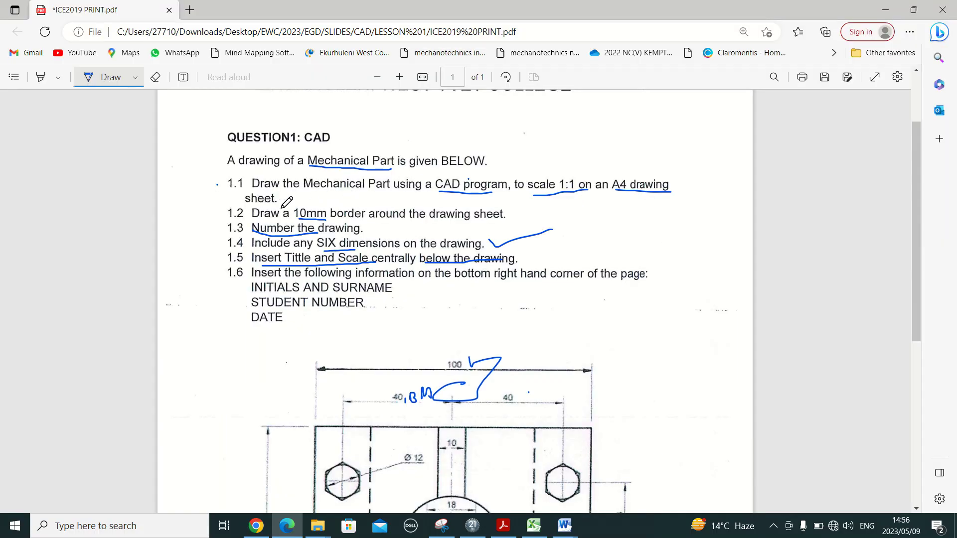
- Underline item 1.2 and tick the 10mm border requirement in the PDF, then return to TurboCAD
drag(236, 219, 474, 222)
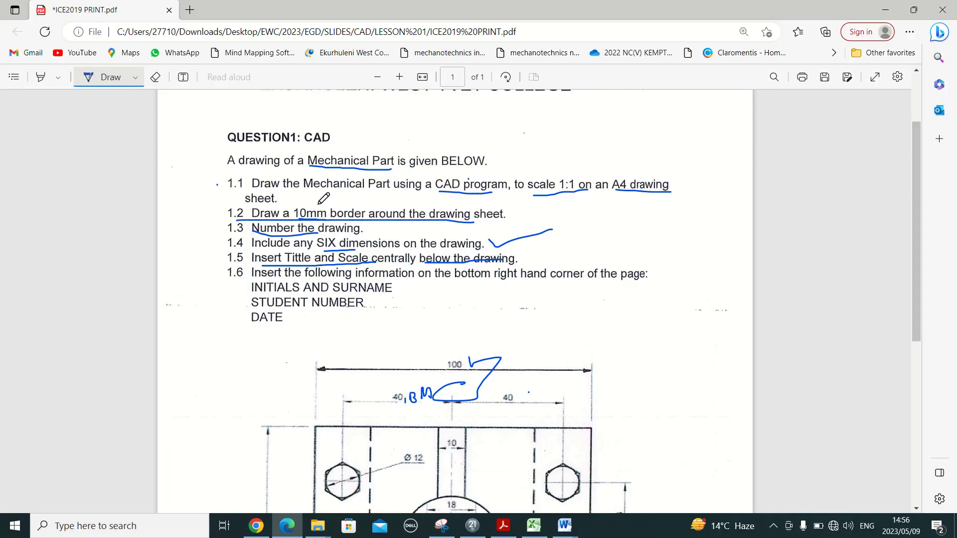
drag(317, 204, 346, 192)
key(alt+Tab)
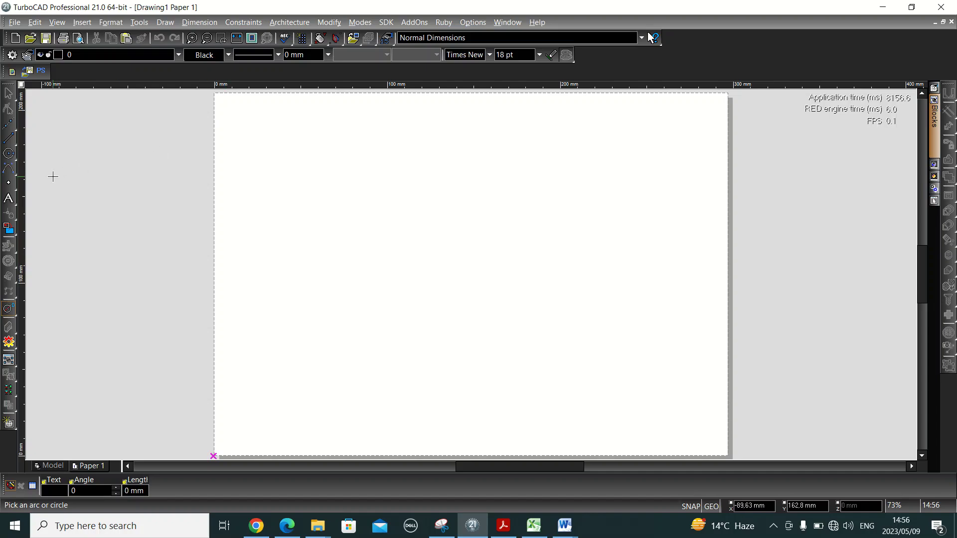
- Start a rectangle with its first corner at 10,10 on the A4 sheet
click(9, 142)
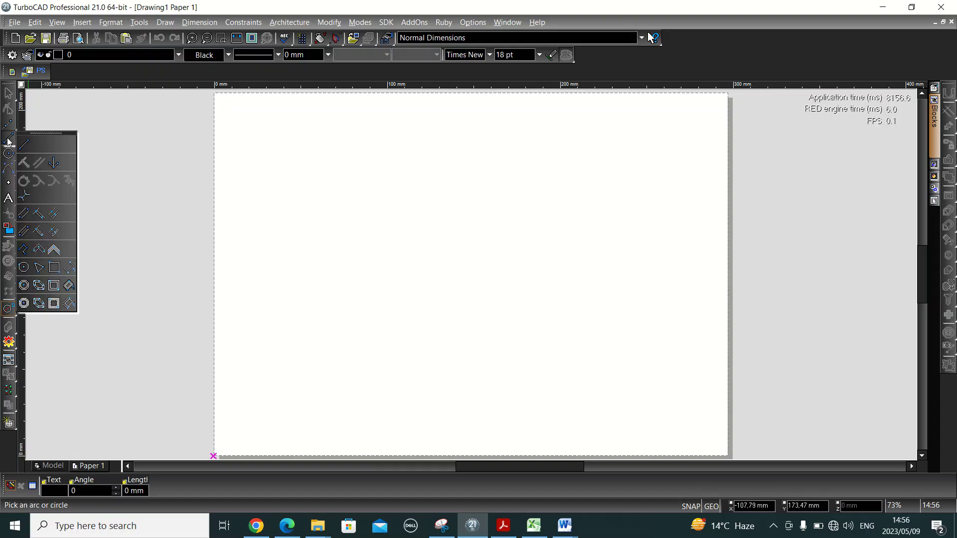
click(54, 272)
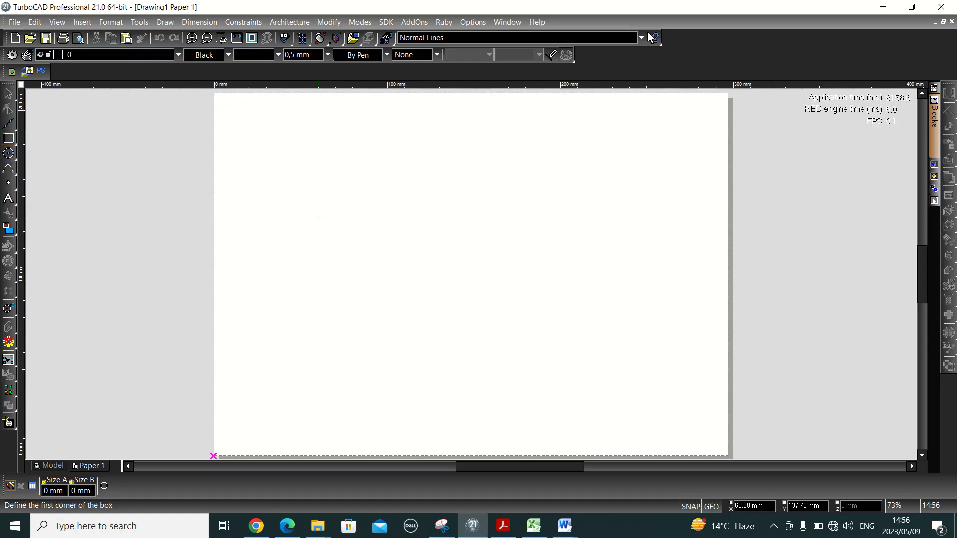
key(Tab)
key(Tab)
key(Tab)
text(10)
key(Tab)
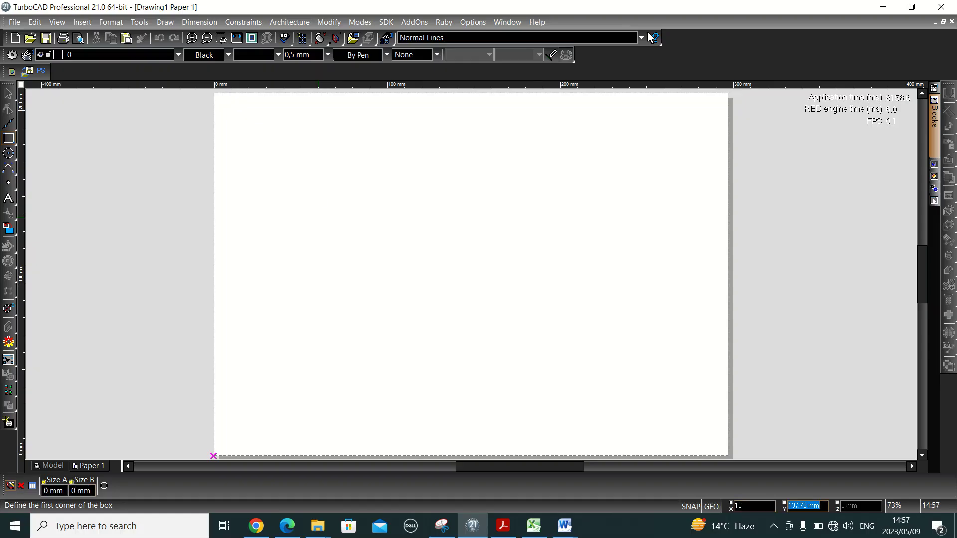
text(10)
key(Return)
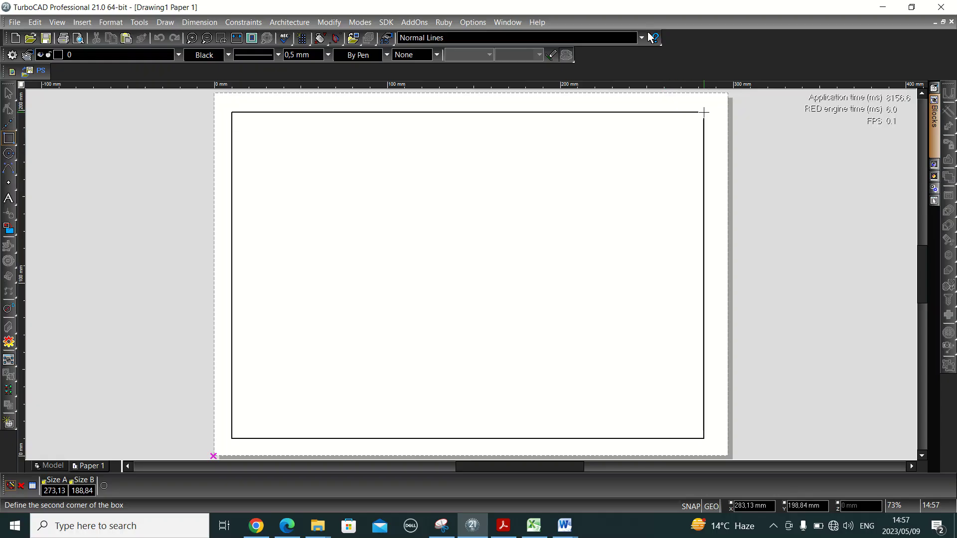
- Finish the border rectangle at 277 by 190 mm and switch to the assignment PDF
key(Tab)
text(277)
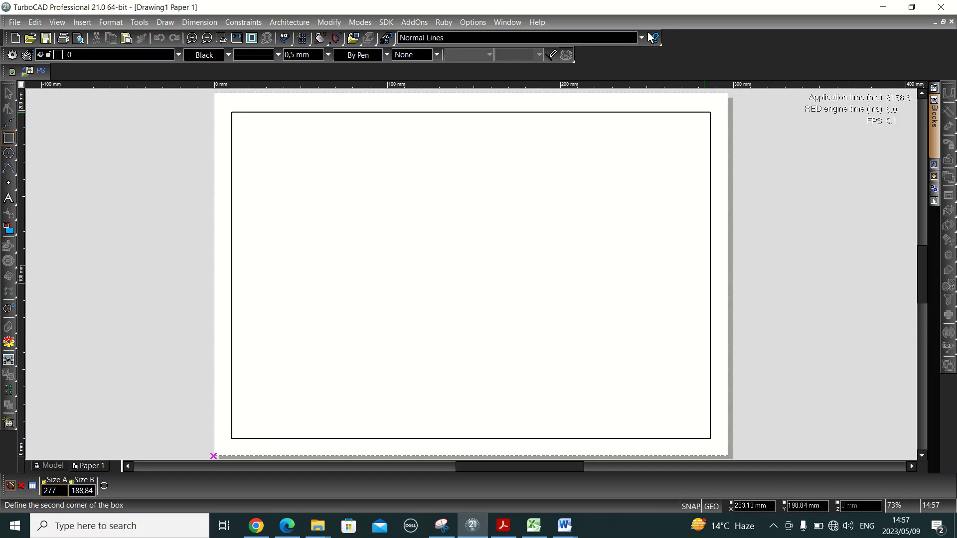
key(Tab)
text(190)
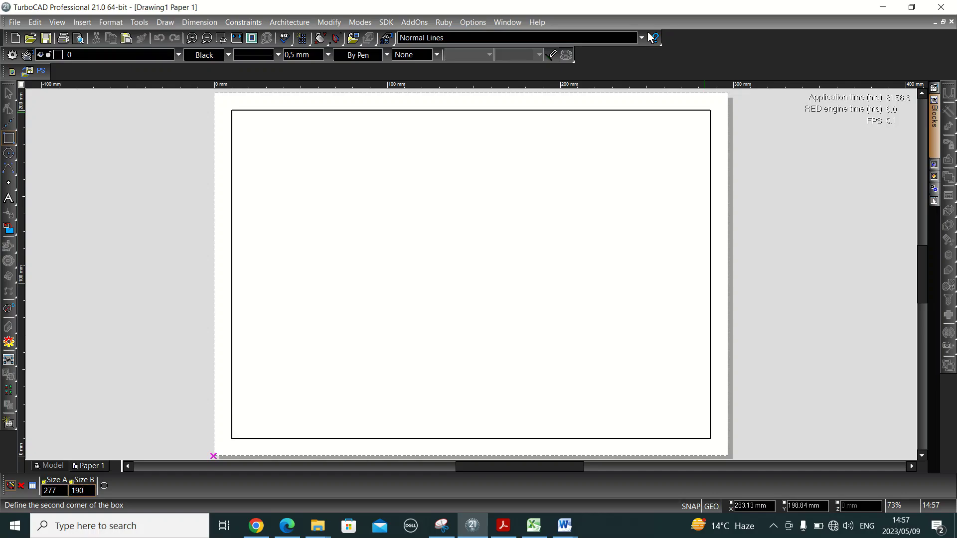
key(Return)
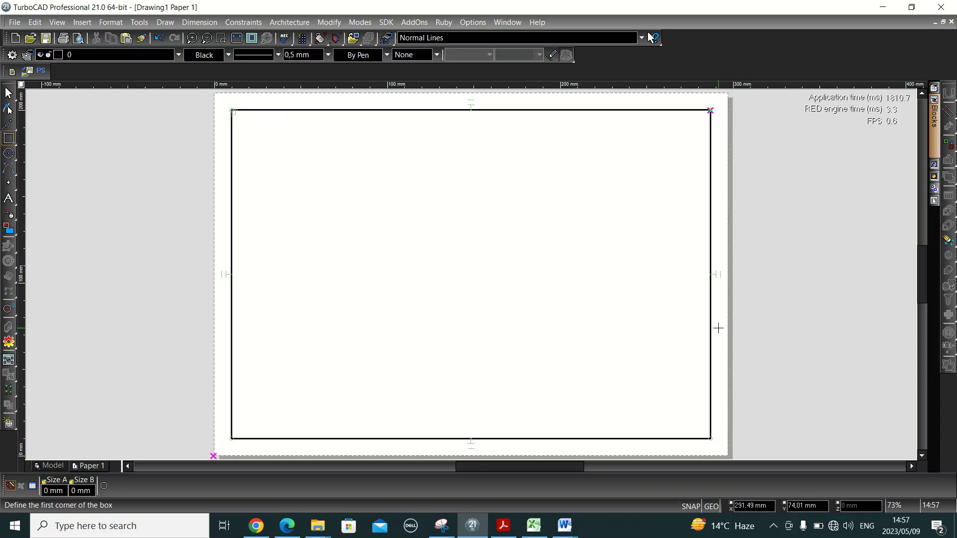
key(alt+Tab)
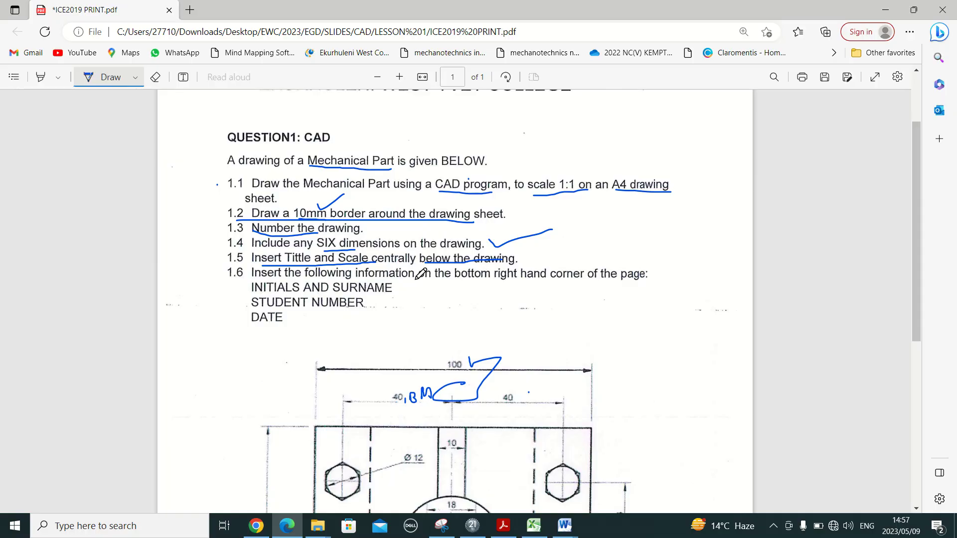
- Ink underlines and marks on item 1.6's initials, student number and DATE requirements, then return to TurboCAD
drag(416, 280, 367, 280)
drag(460, 280, 582, 277)
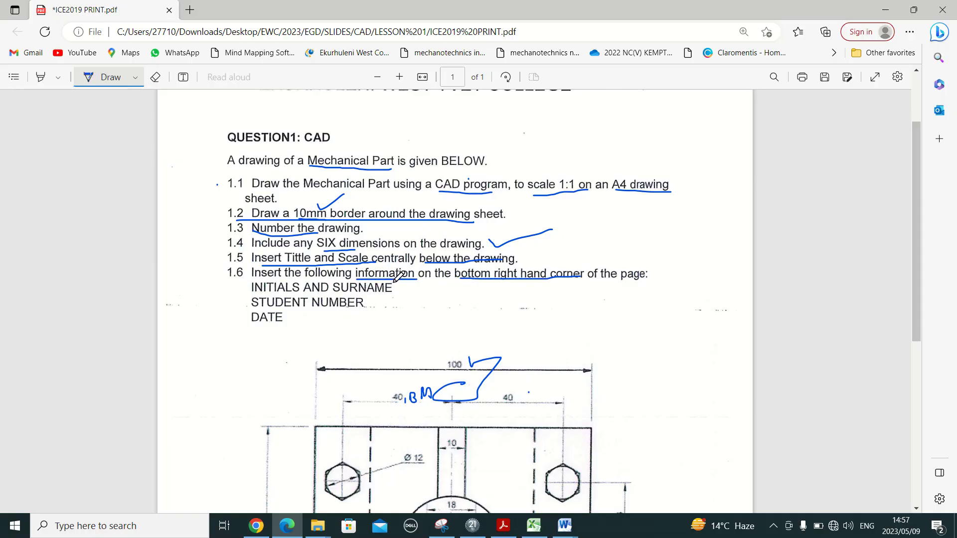
mouse_move(394, 280)
mouse_down()
mouse_move(256, 274)
mouse_move(245, 279)
mouse_move(242, 316)
mouse_move(279, 330)
mouse_move(408, 318)
mouse_move(406, 284)
mouse_move(374, 279)
mouse_up()
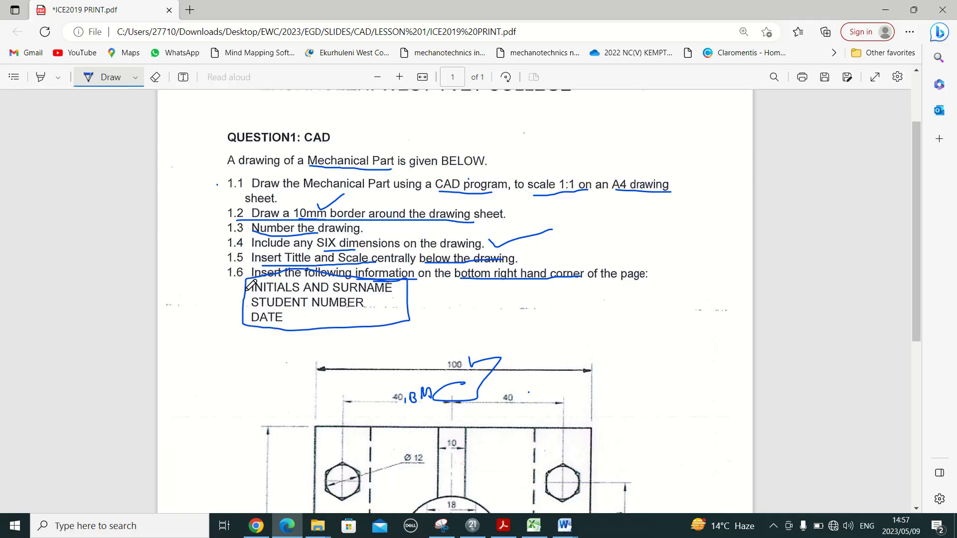
mouse_move(310, 298)
mouse_down()
mouse_move(441, 299)
mouse_move(254, 302)
mouse_move(406, 306)
mouse_up()
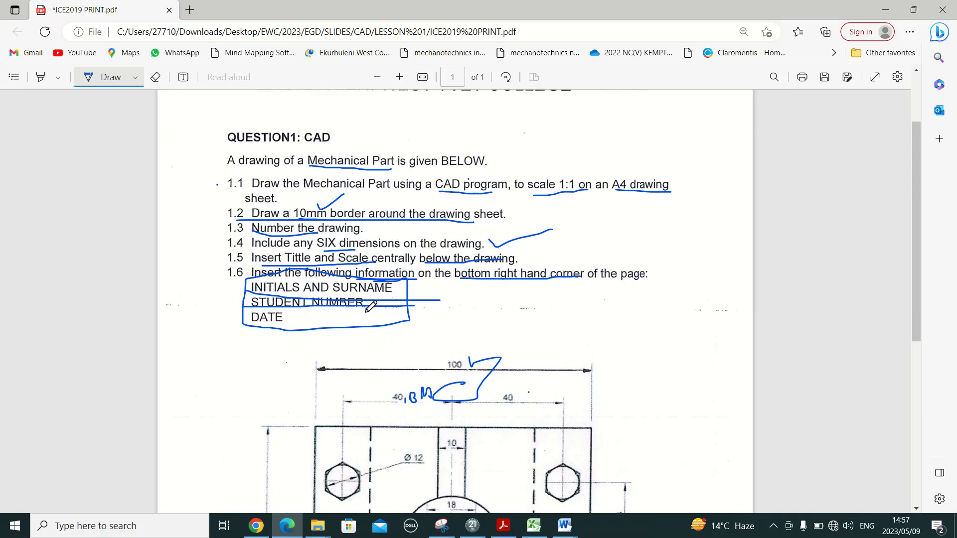
mouse_move(367, 308)
mouse_down()
mouse_move(367, 326)
mouse_move(370, 313)
mouse_move(407, 335)
mouse_move(406, 354)
mouse_up()
drag(238, 327, 236, 354)
mouse_move(298, 341)
mouse_down()
mouse_move(309, 340)
mouse_move(307, 350)
mouse_move(333, 348)
mouse_move(324, 340)
mouse_up()
key(alt+Tab)
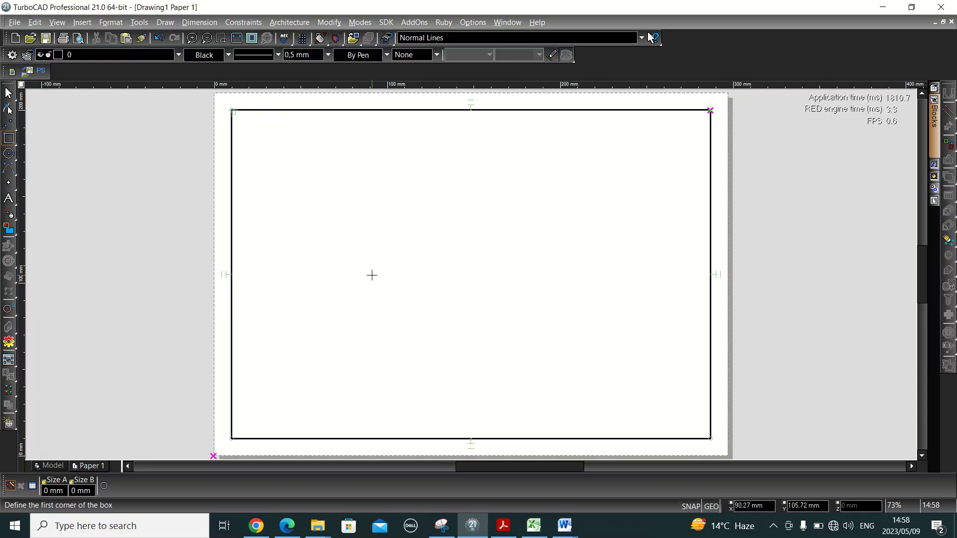
- Draw a 50 × 30 mm title-block box from the border's lower-right corner
click(710, 439)
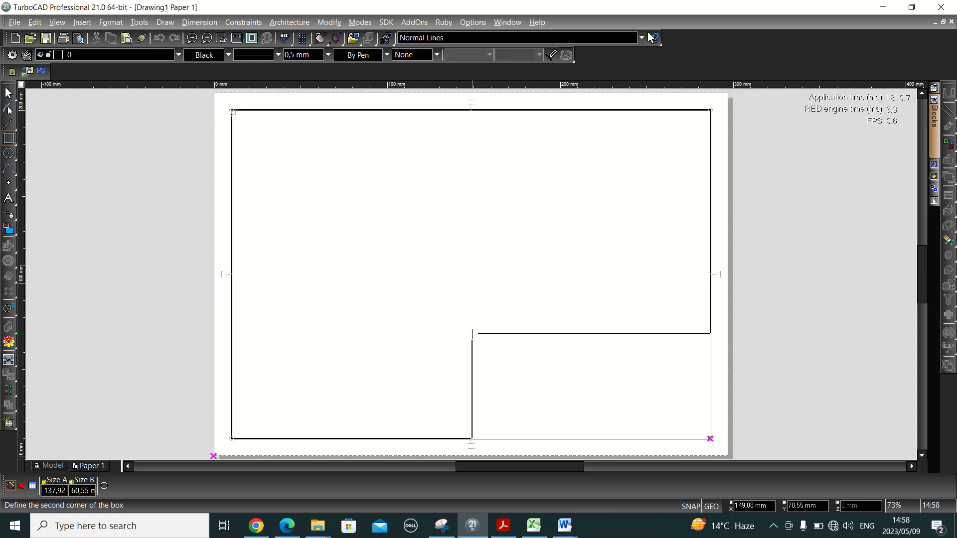
key(Tab)
text(50)
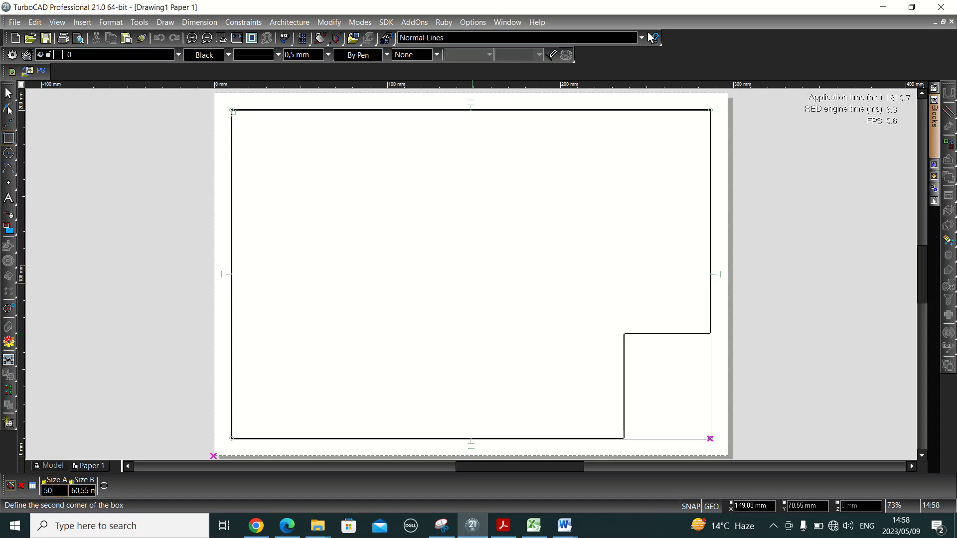
key(Tab)
text(30)
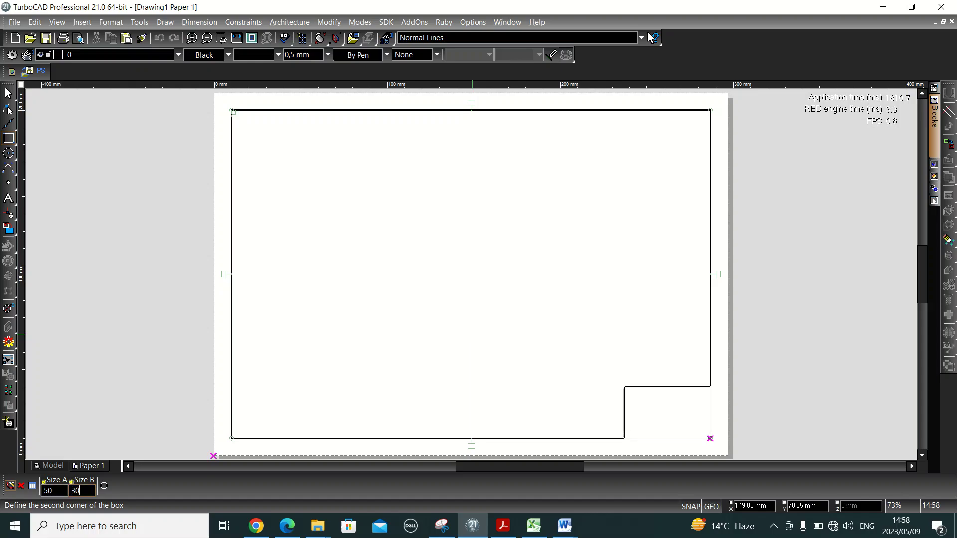
key(Return)
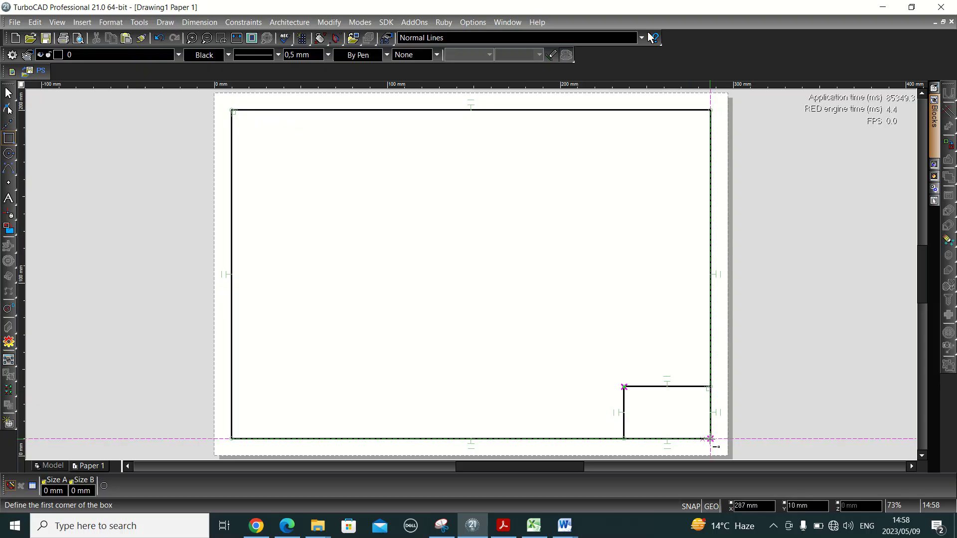
- Divide the title block into three rows with 50 × 20 and 50 × 10 boxes
click(710, 439)
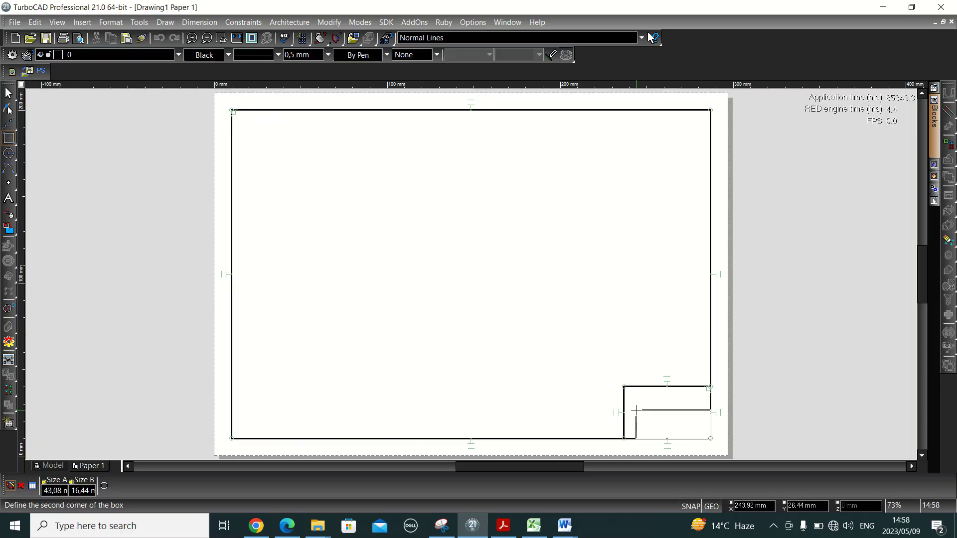
text(50)
key(Tab)
text(20)
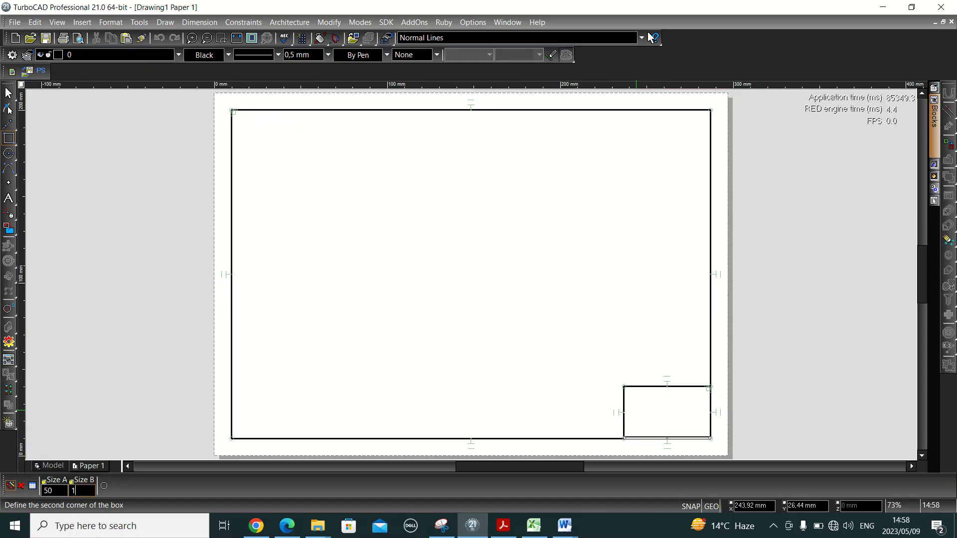
key(Return)
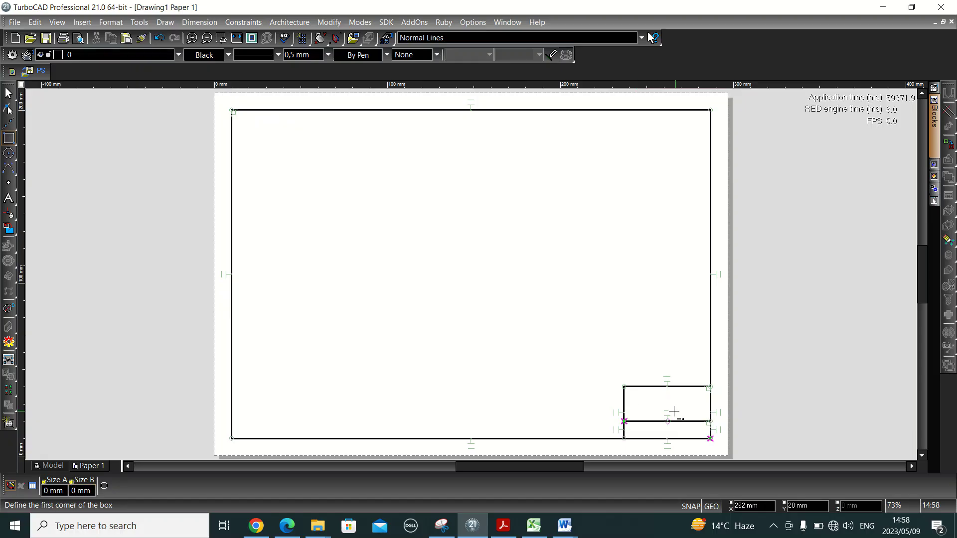
click(710, 421)
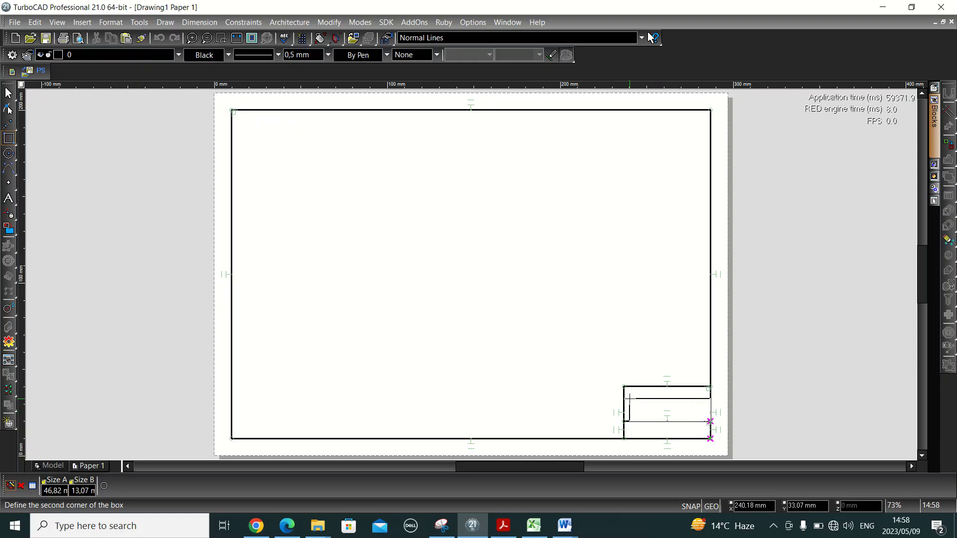
key(Tab)
text(50)
key(Tab)
text(10)
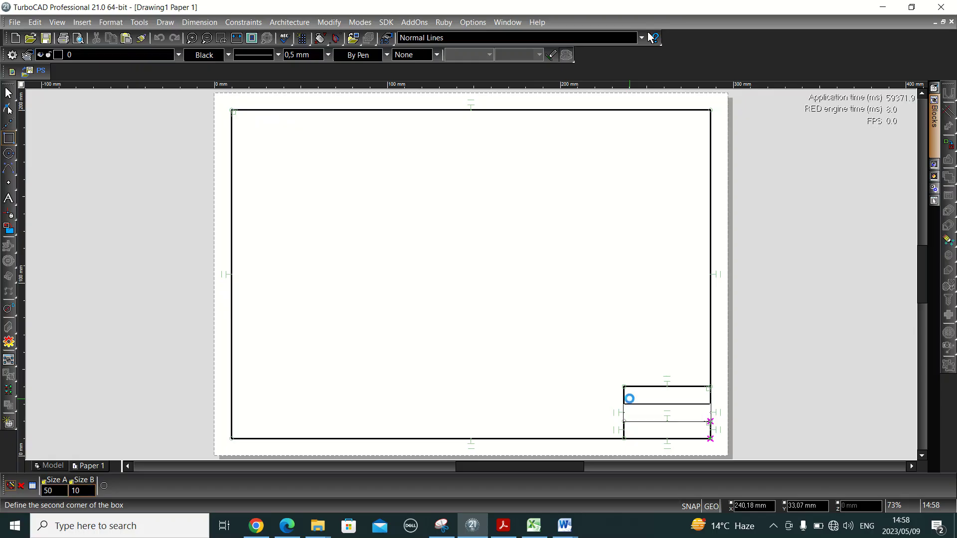
key(Return)
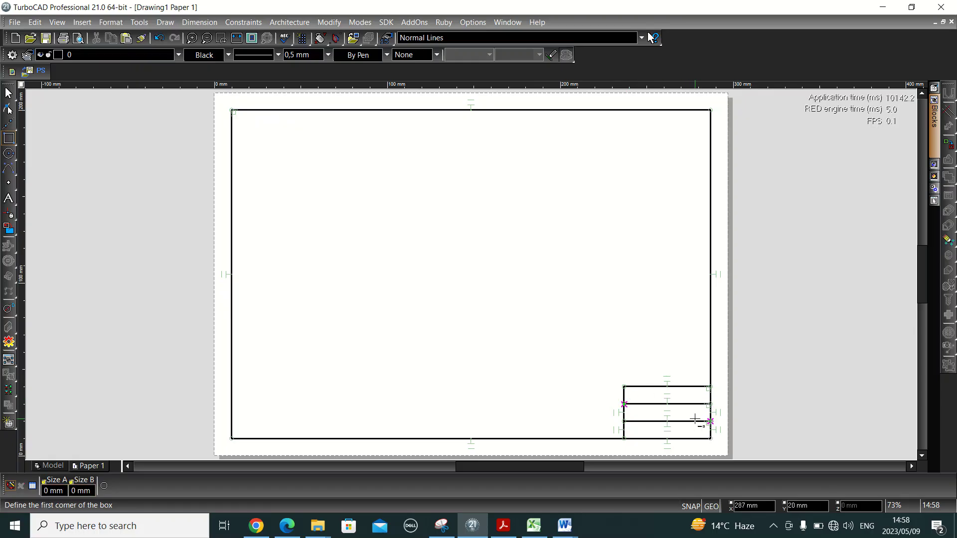
- Zoom into the title block and activate Multi Text in Times New Roman 18 pt, top-left justified
scroll(695, 419, up, 3)
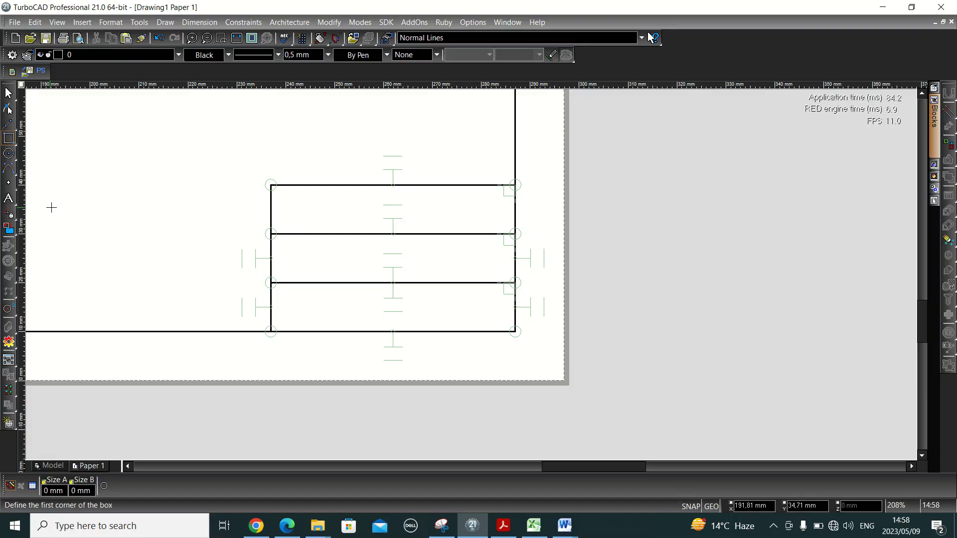
click(13, 203)
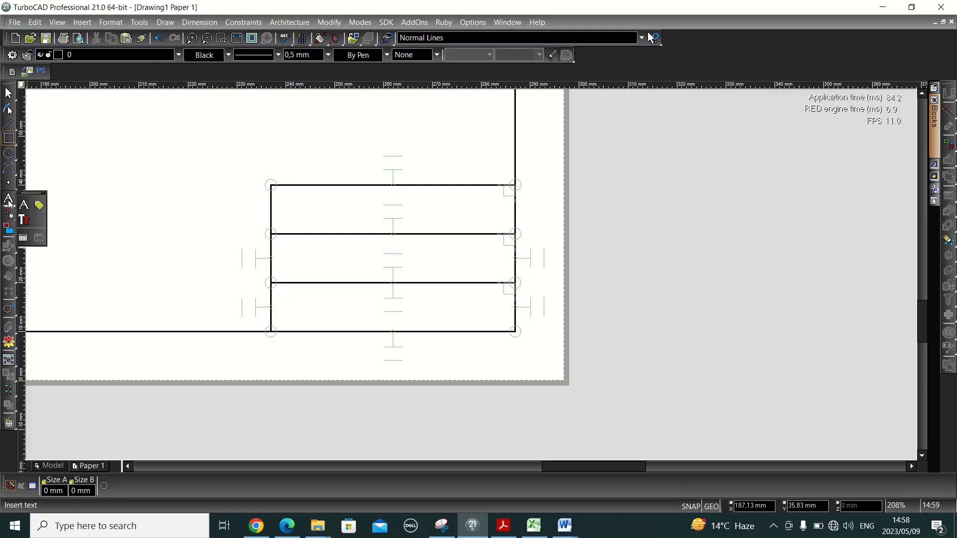
click(22, 221)
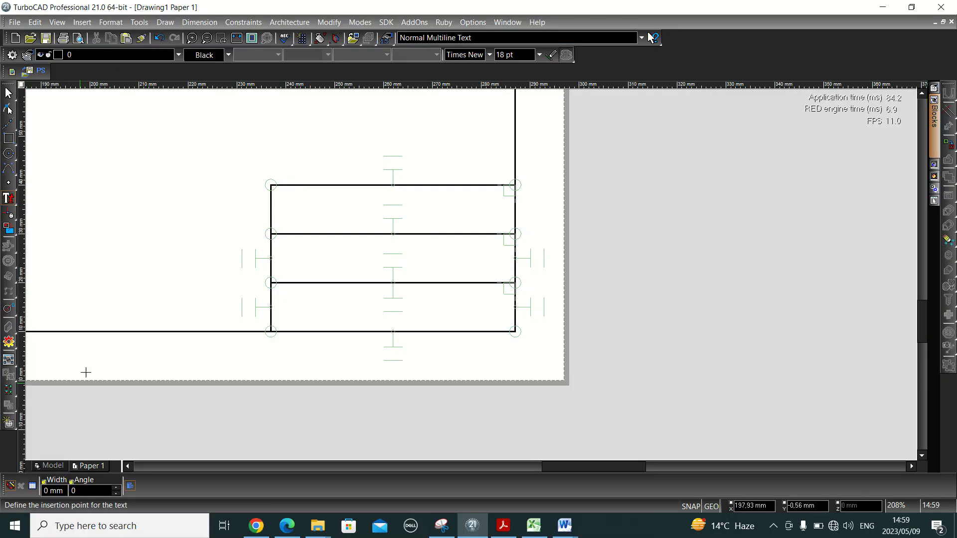
click(33, 486)
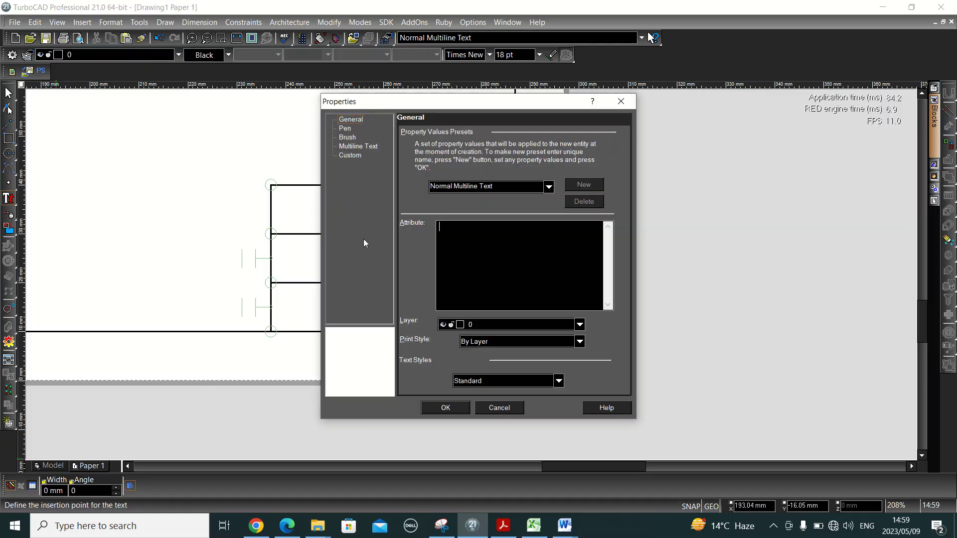
click(357, 144)
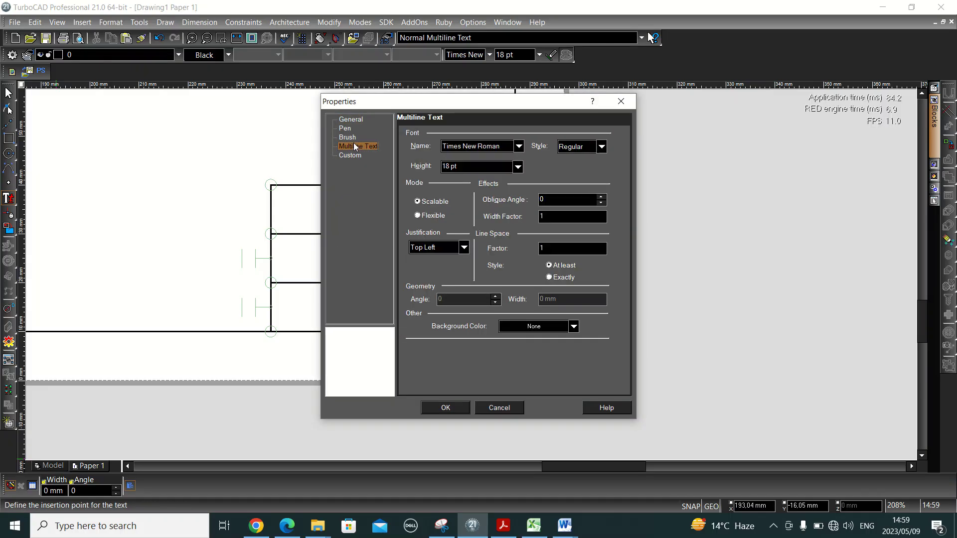
click(456, 410)
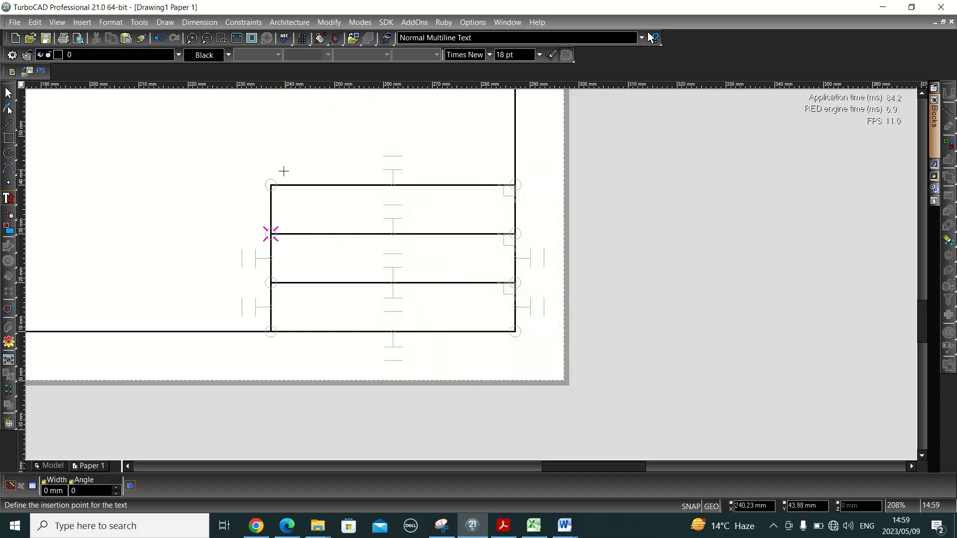
- Write the student's initials and surname in the top row and the student number in the middle row
click(271, 185)
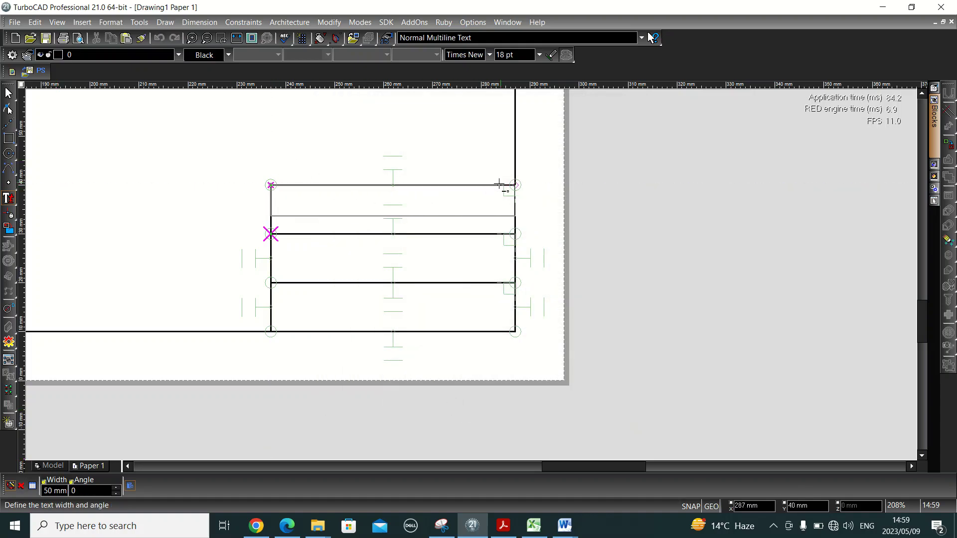
click(515, 185)
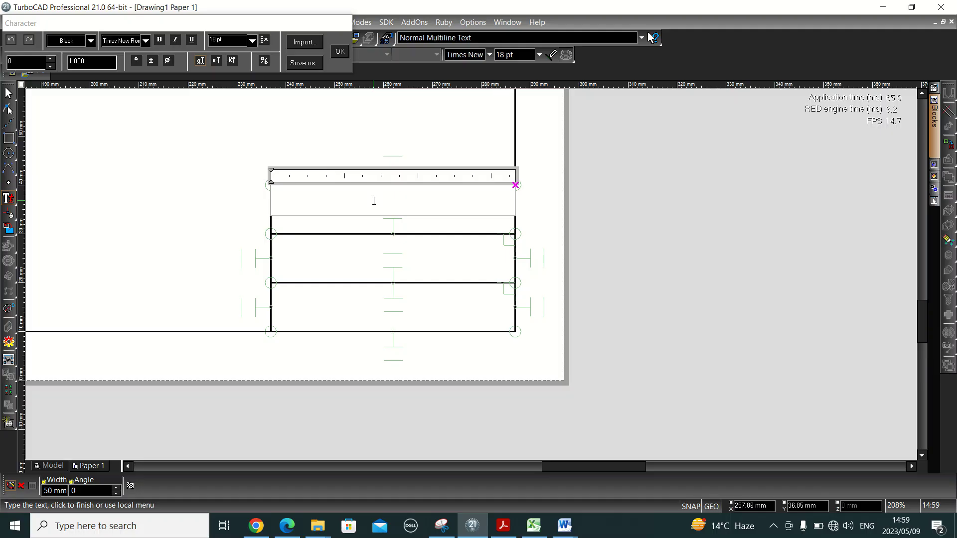
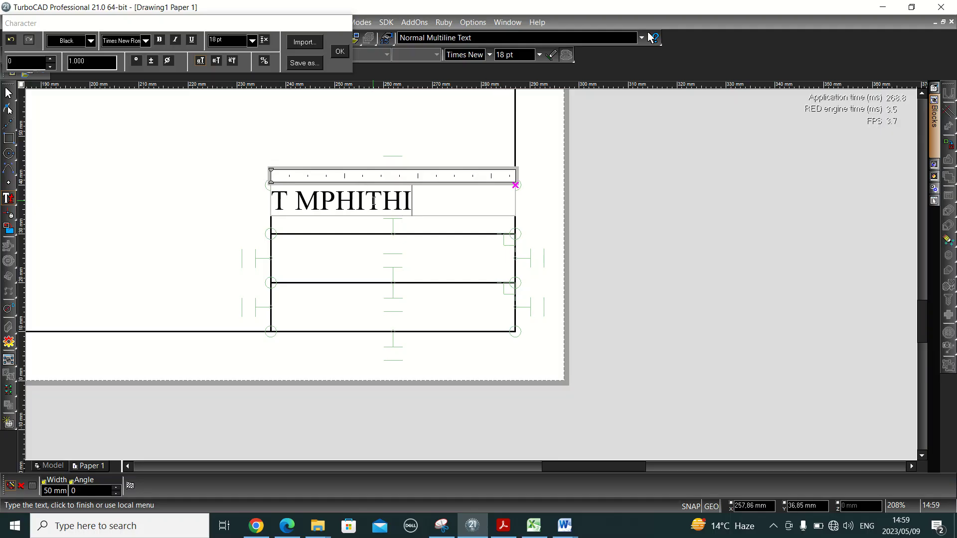
click(340, 52)
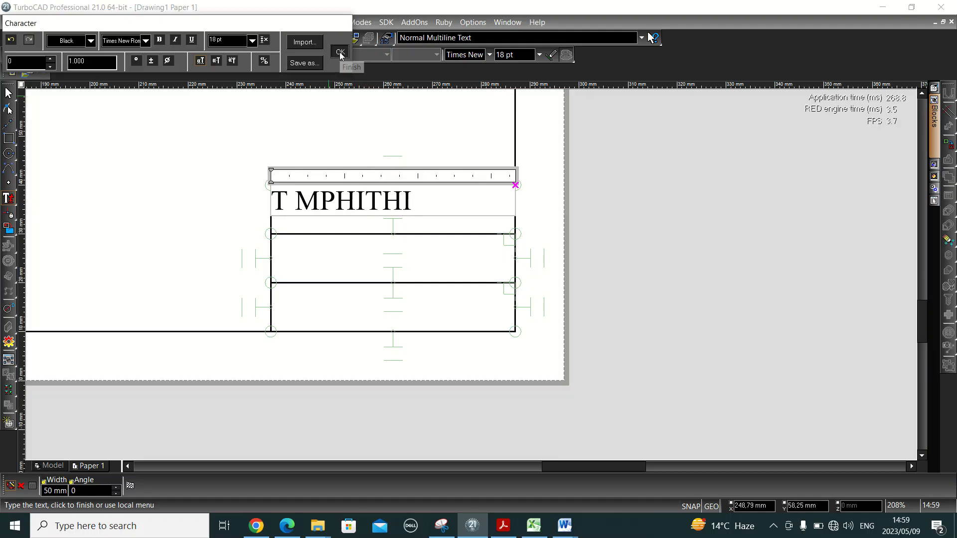
click(273, 237)
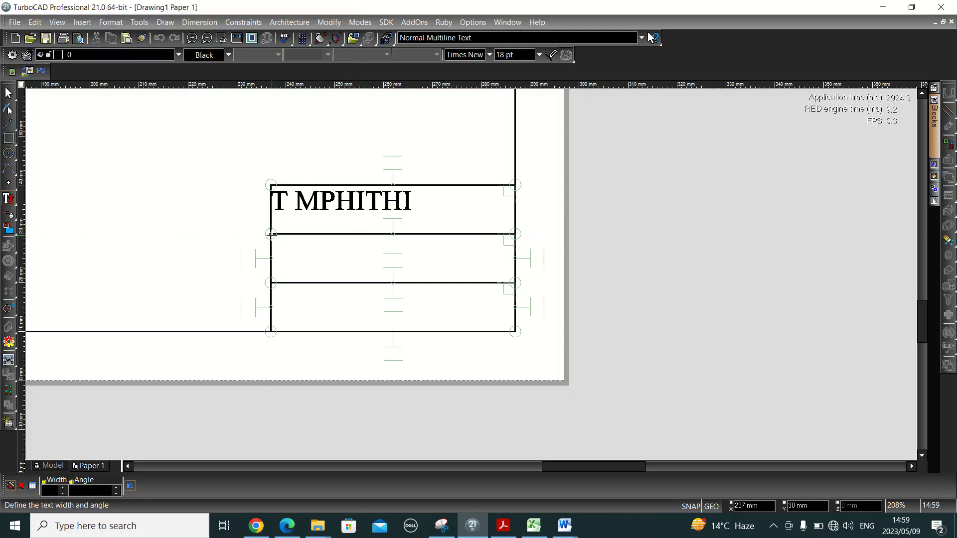
click(516, 235)
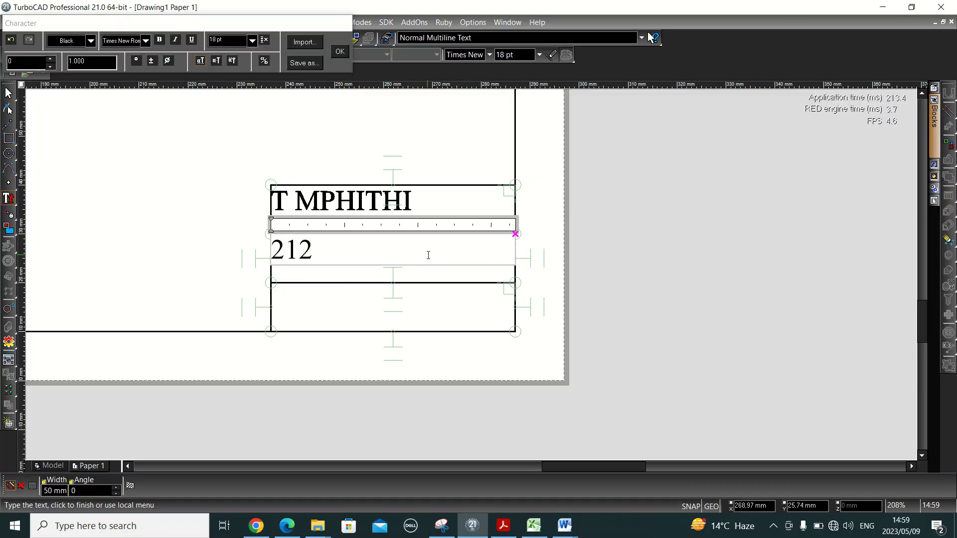
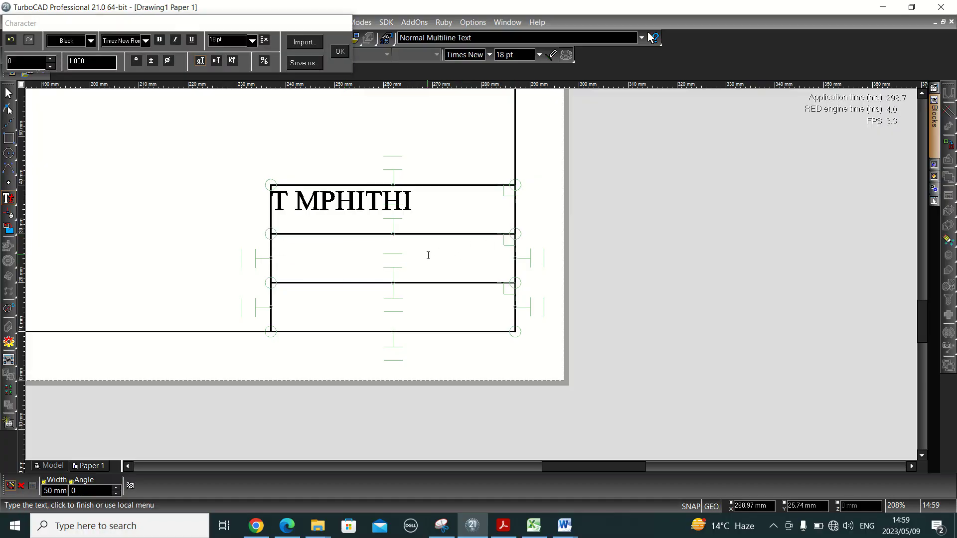
click(344, 52)
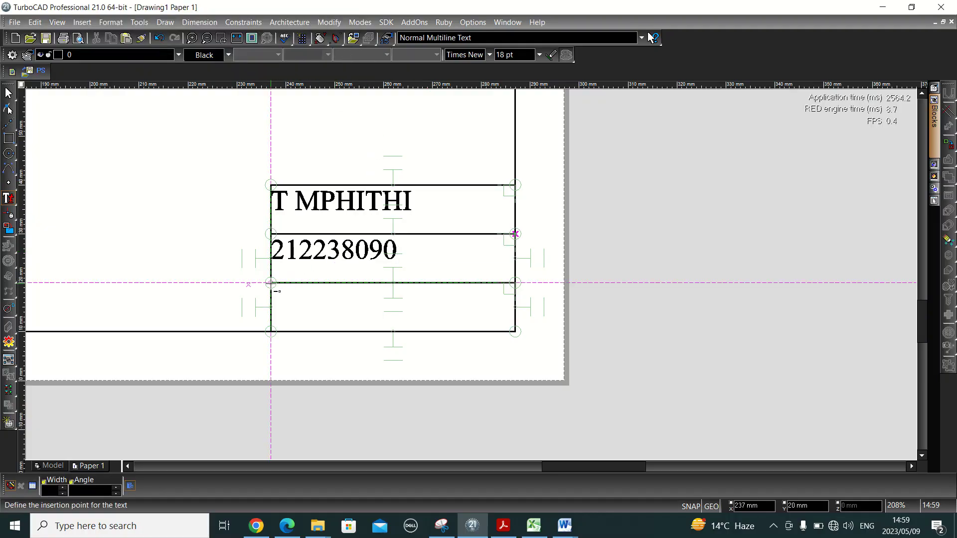
- Write the date as 09 MAY 2023 in the bottom row, then select the name text
click(271, 283)
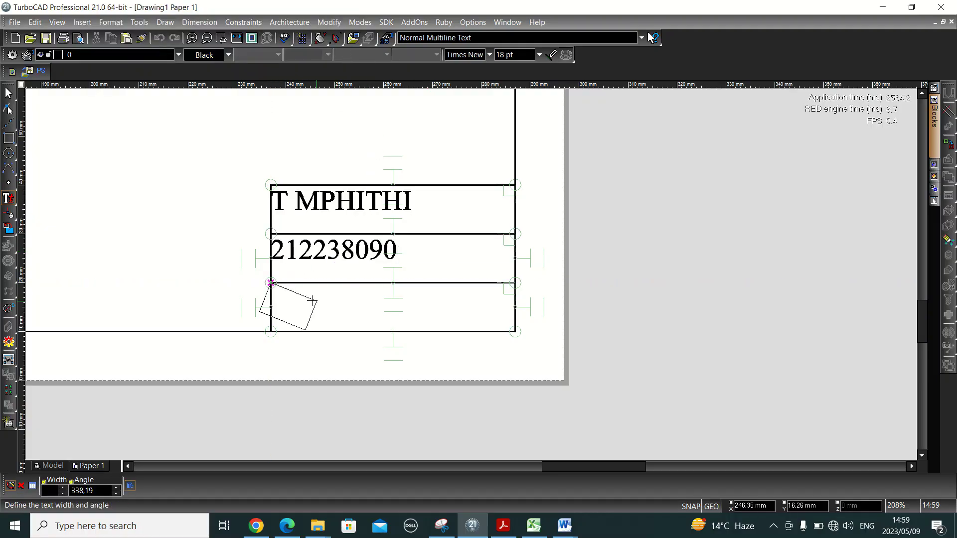
click(515, 283)
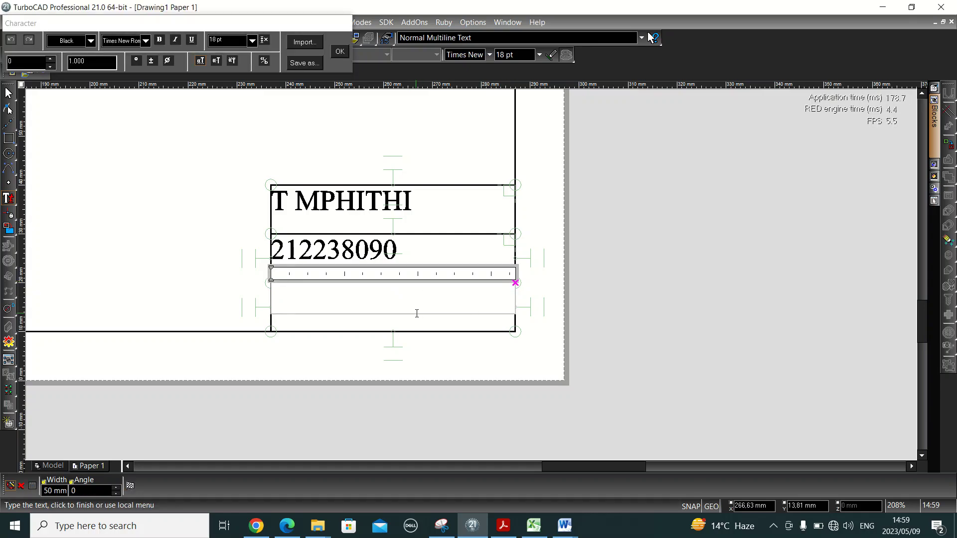
text(09/05)
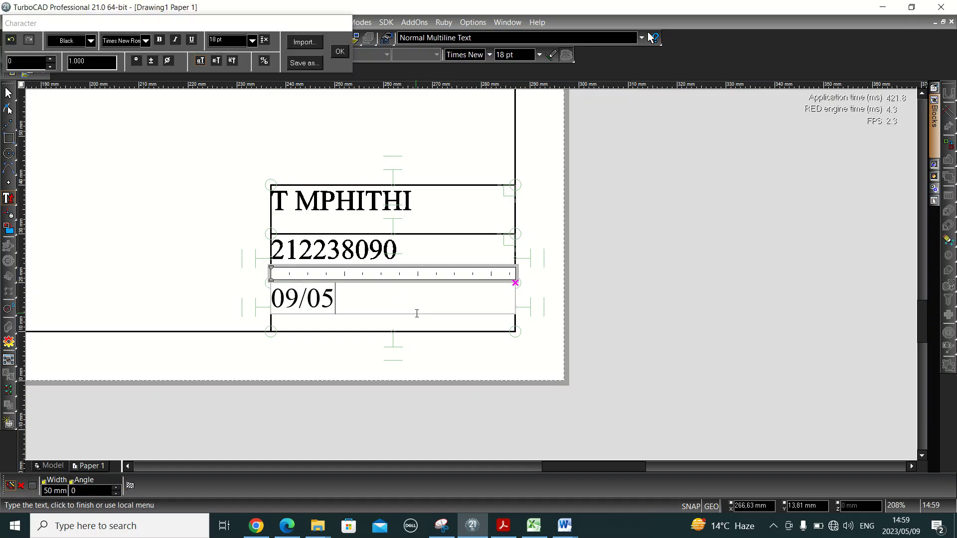
text(/2023)
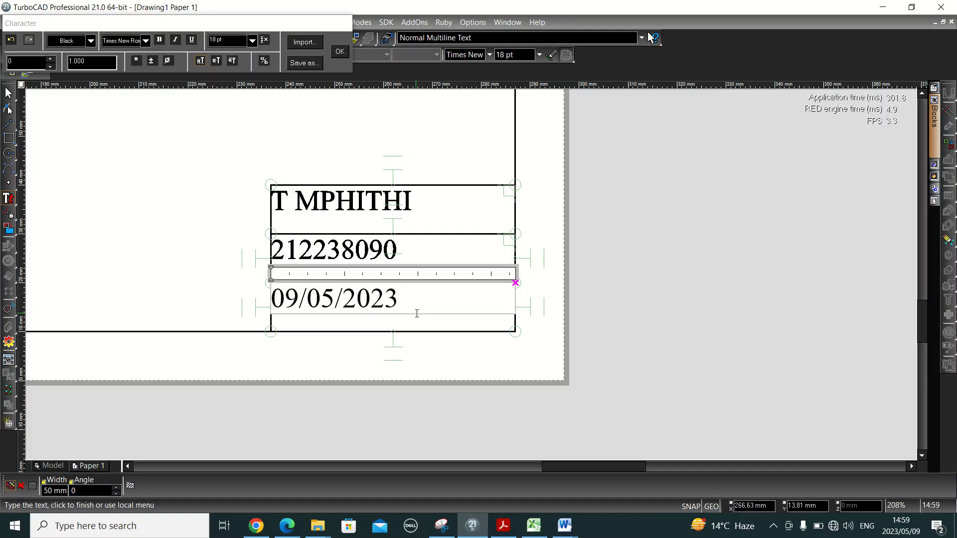
key(BackSpace)
key(BackSpace)
key(BackSpace)
key(BackSpace)
key(BackSpace)
key(BackSpace)
key(BackSpace)
key(BackSpace)
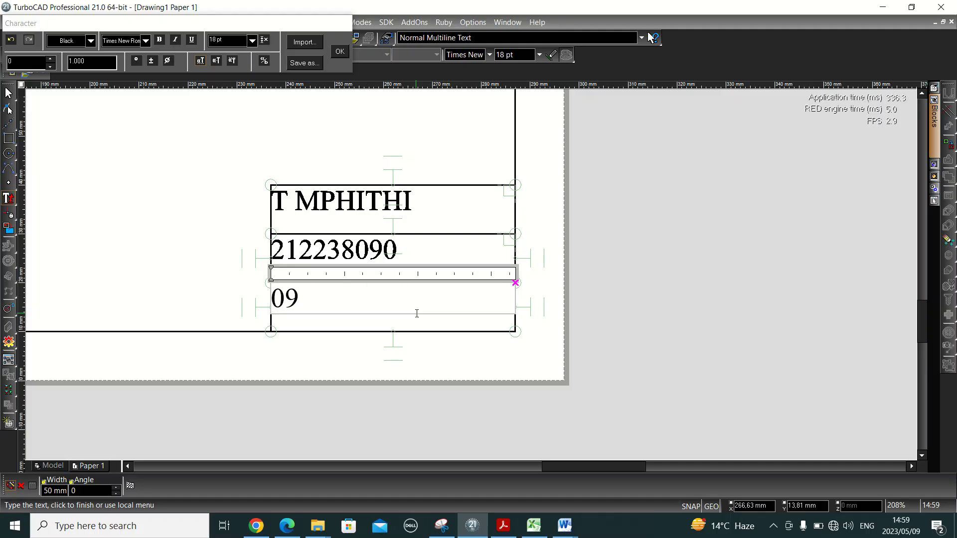
text(MA)
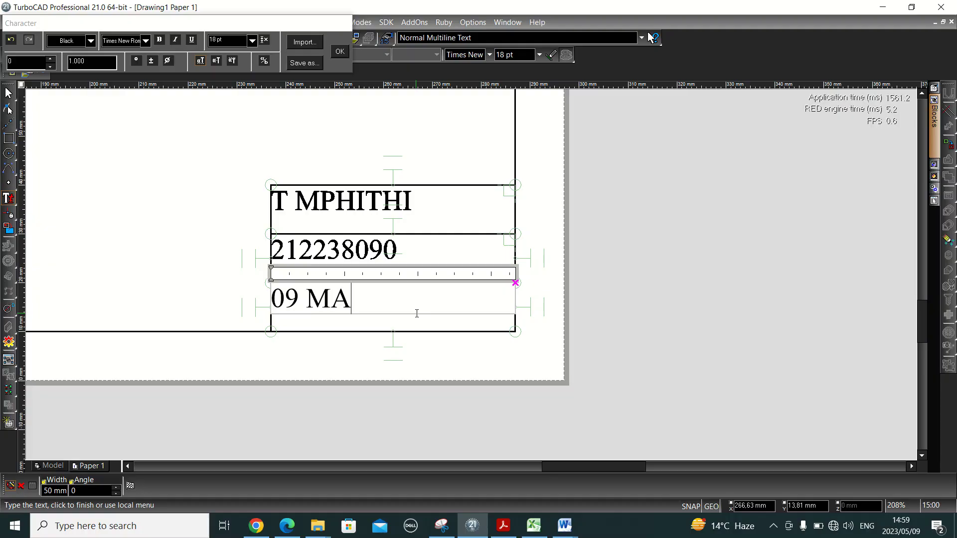
text(Y 2023)
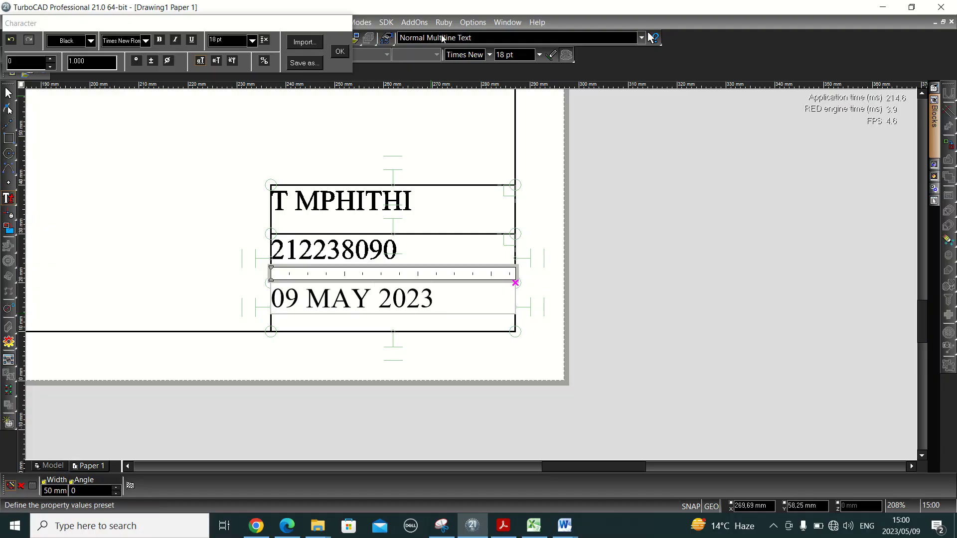
click(341, 52)
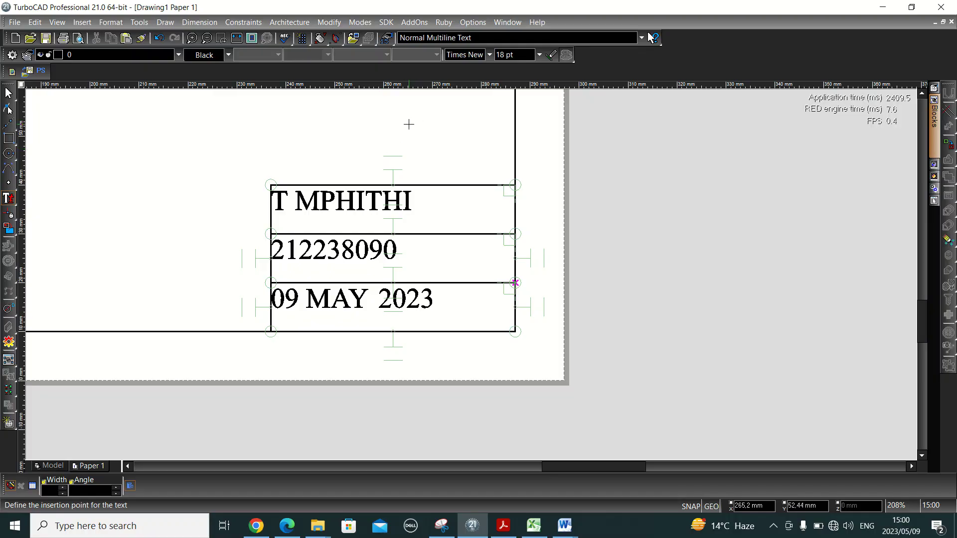
key(Escape)
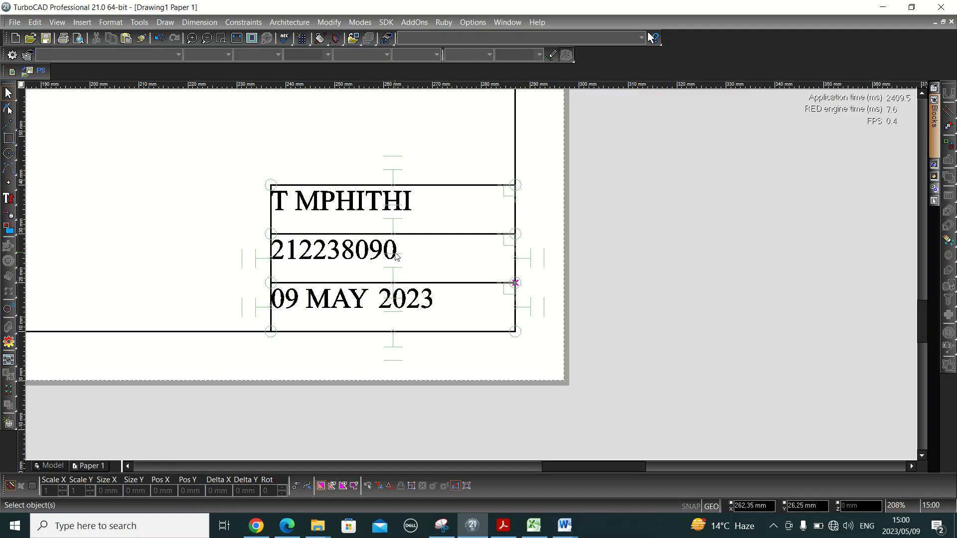
click(289, 204)
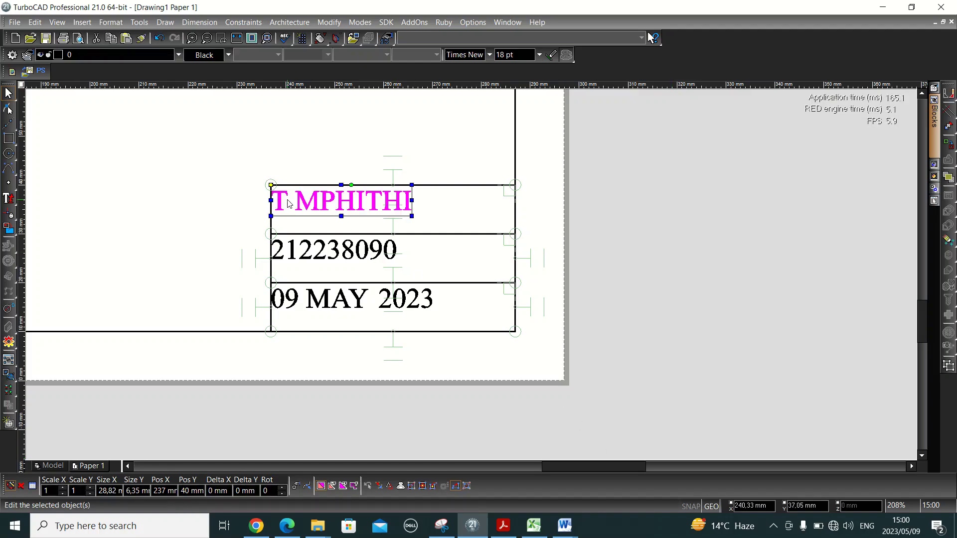
- Shift the name, student number and date texts slightly right and down into their rows, then view the whole sheet
drag(303, 206, 306, 209)
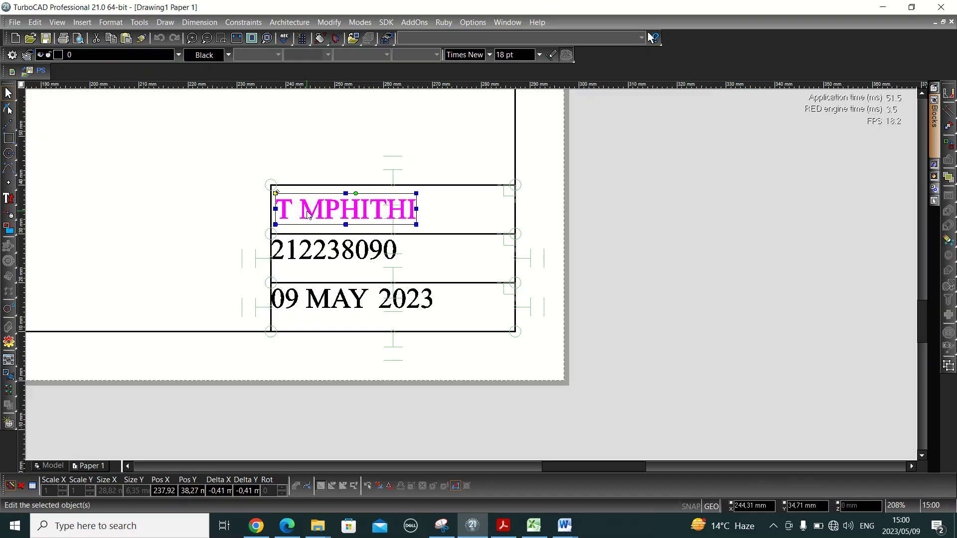
click(308, 252)
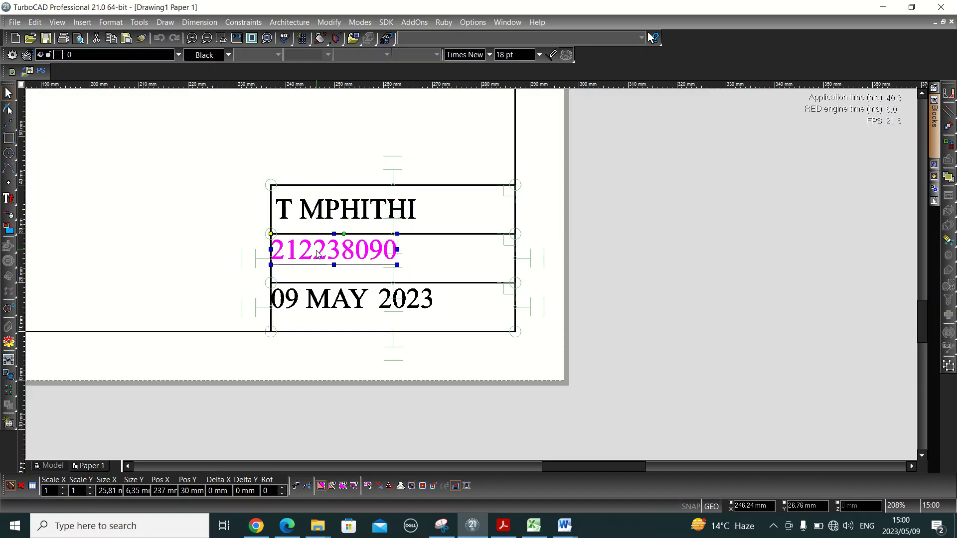
drag(308, 252, 321, 258)
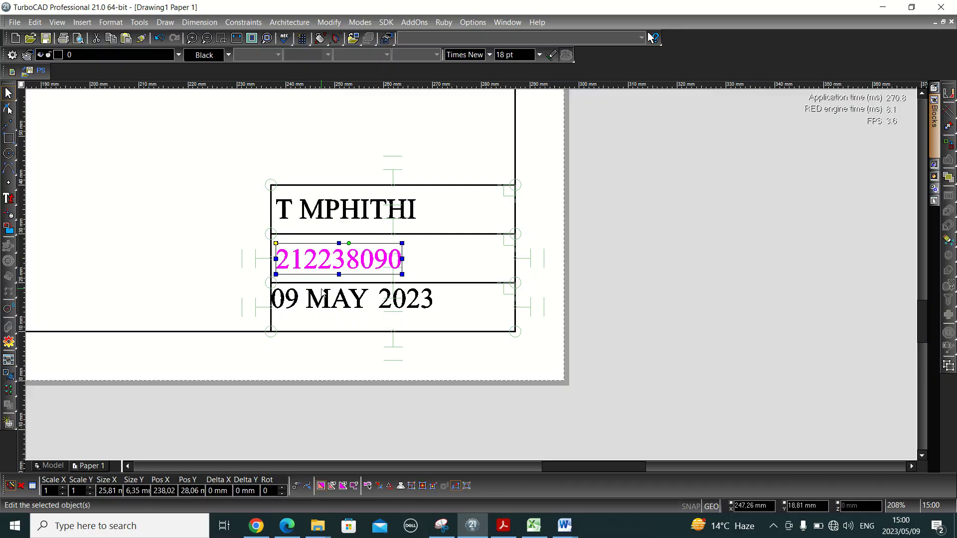
click(323, 303)
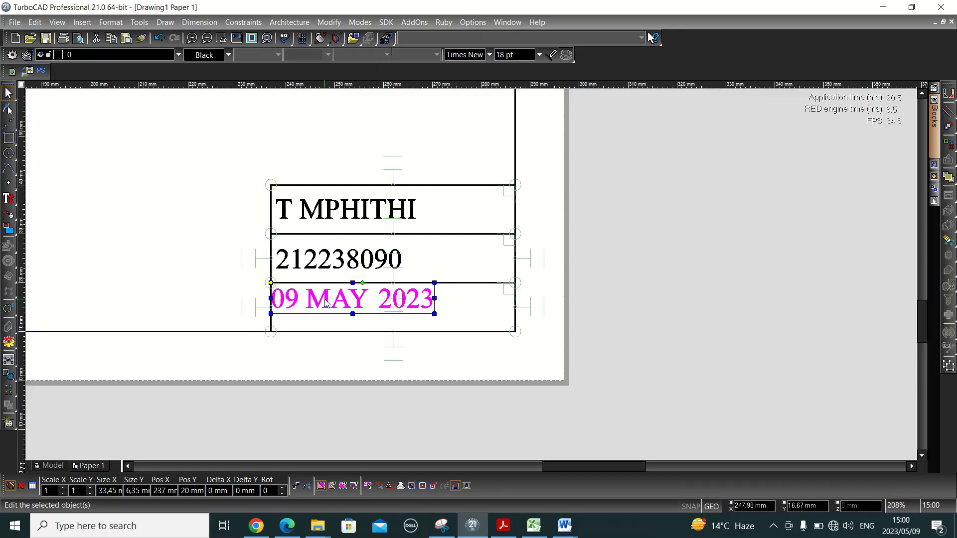
drag(326, 302, 328, 307)
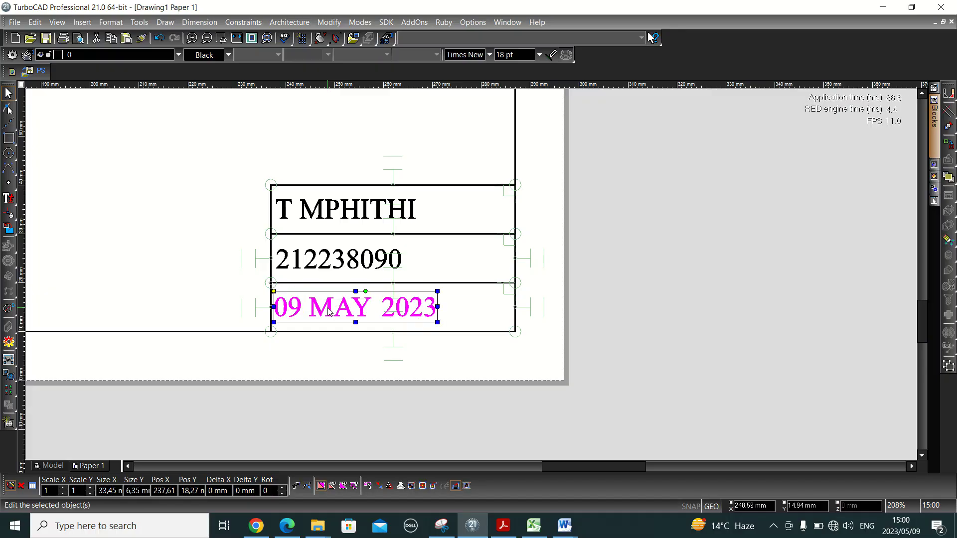
click(552, 238)
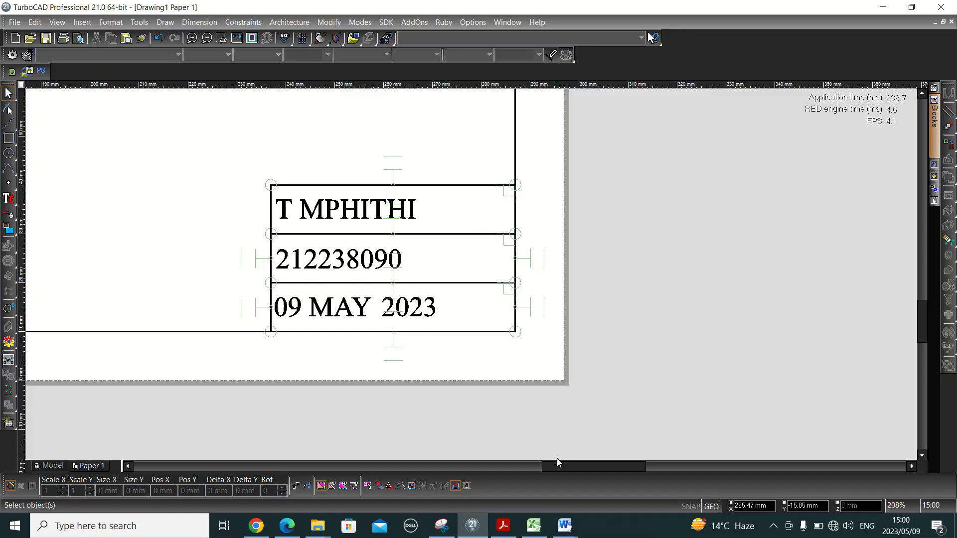
click(238, 39)
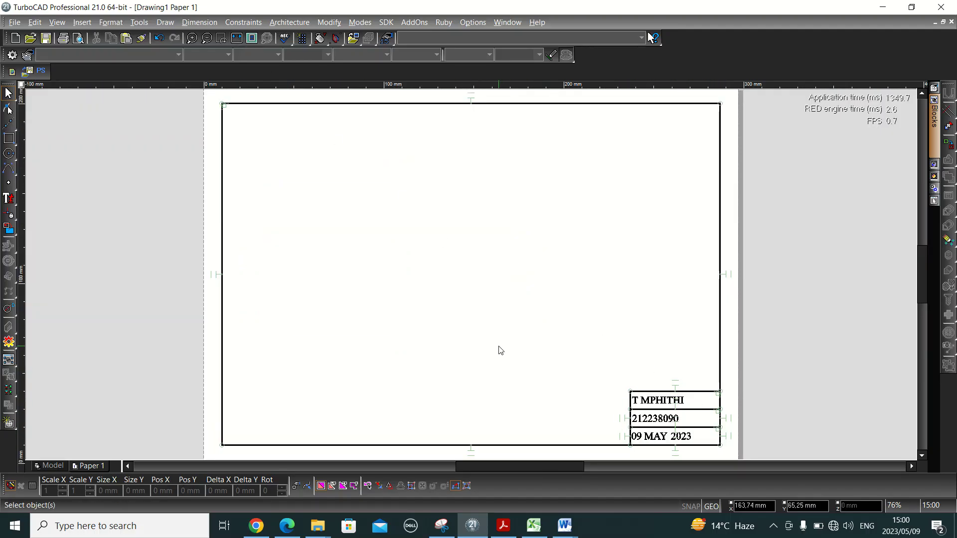
- Check the question PDF, then return to TurboCAD's Model tab showing the dimensioned plate
key(alt+Tab)
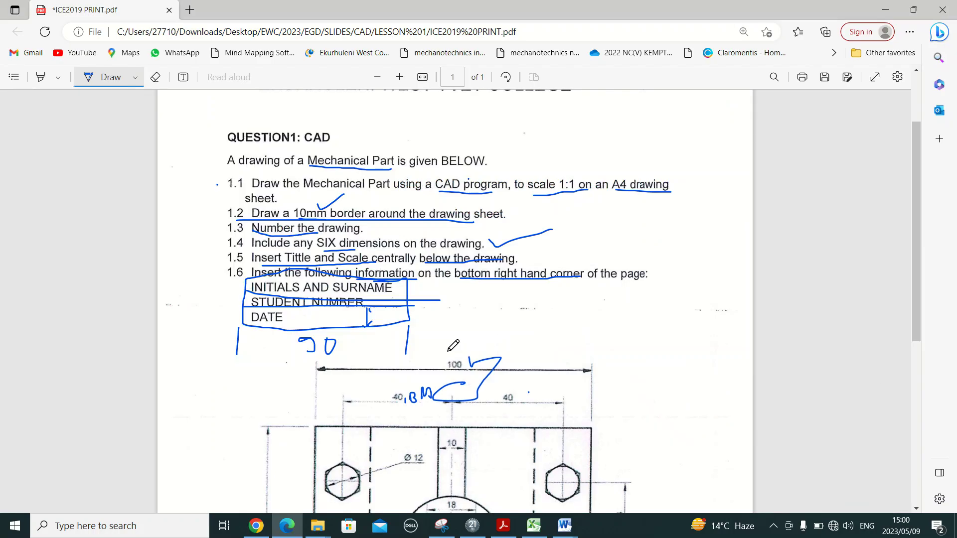
key(alt+Tab)
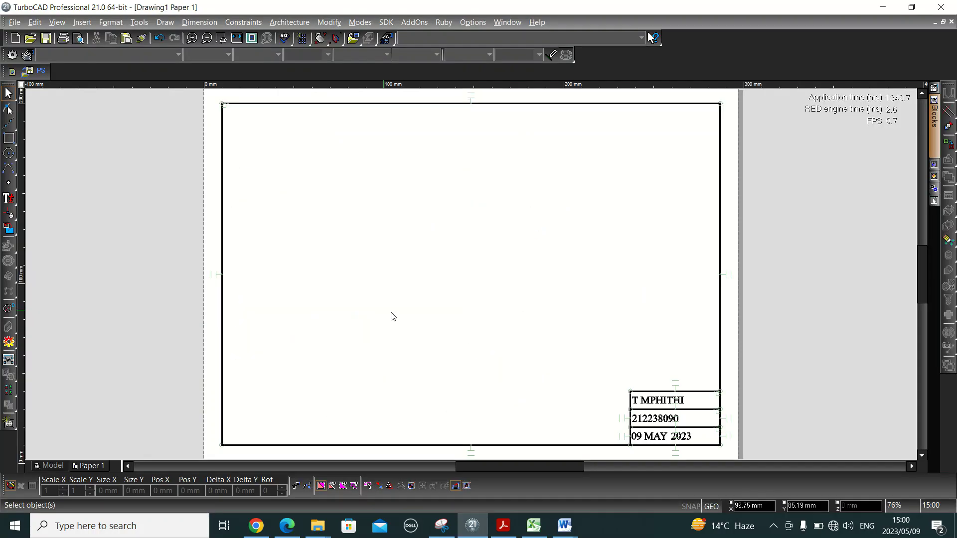
click(44, 466)
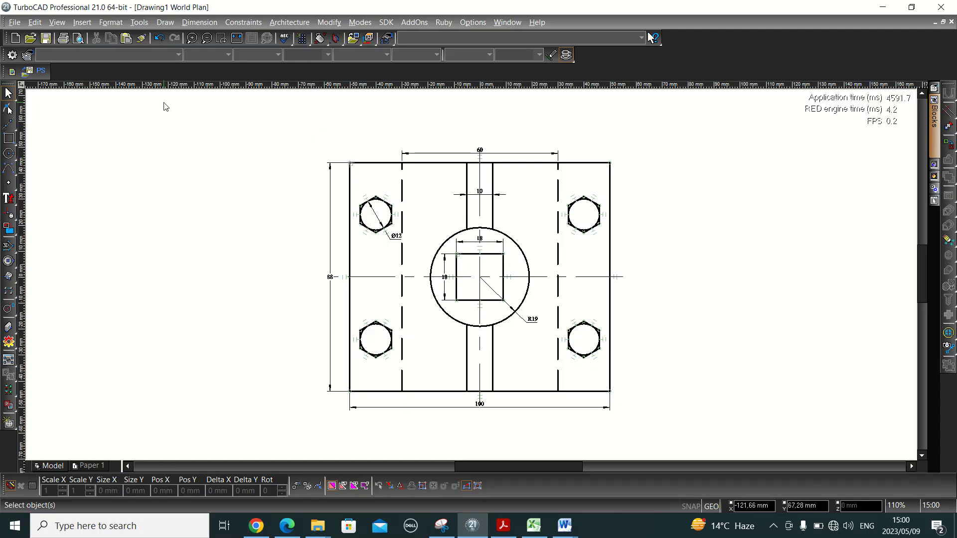
- Create a named view View_1 with a window drawn around the whole dimensioned plate
click(63, 24)
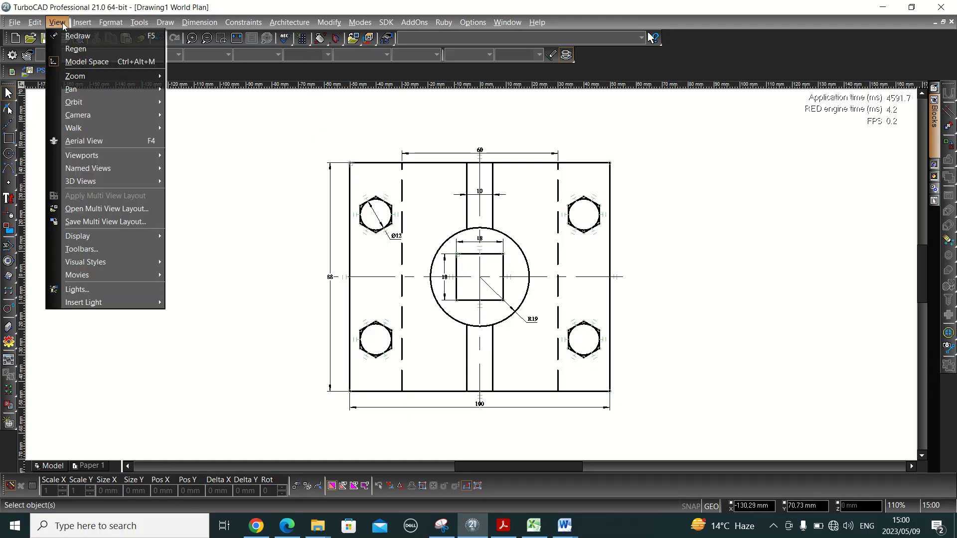
mouse_move(87, 128)
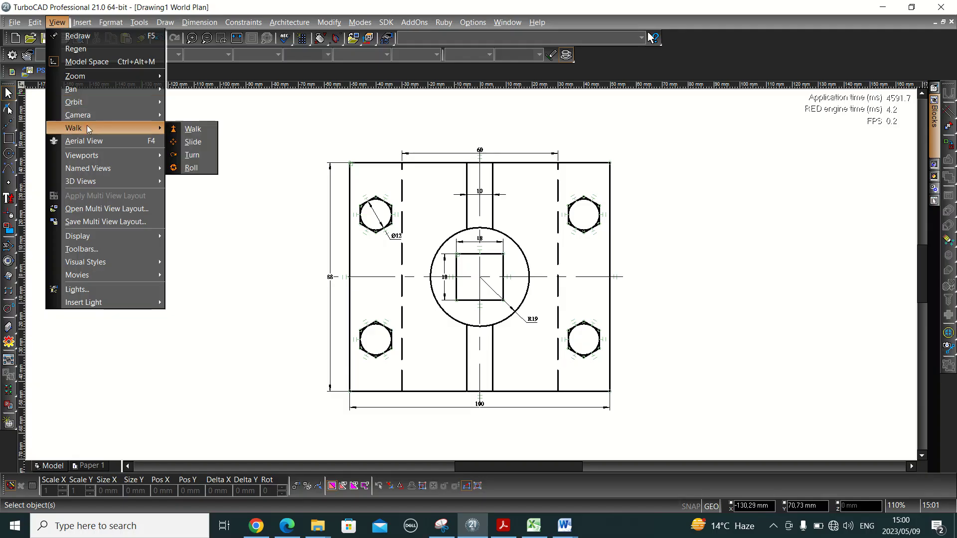
mouse_move(92, 171)
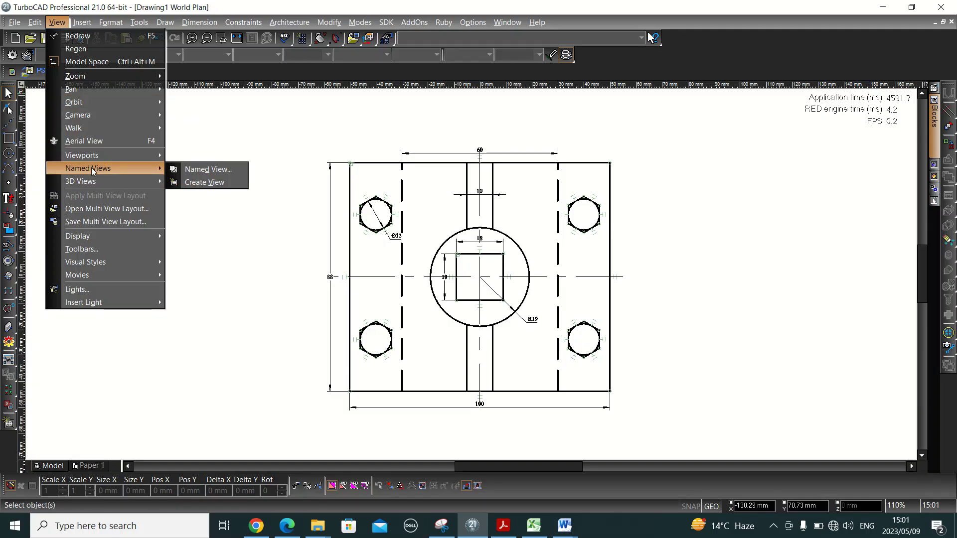
click(205, 183)
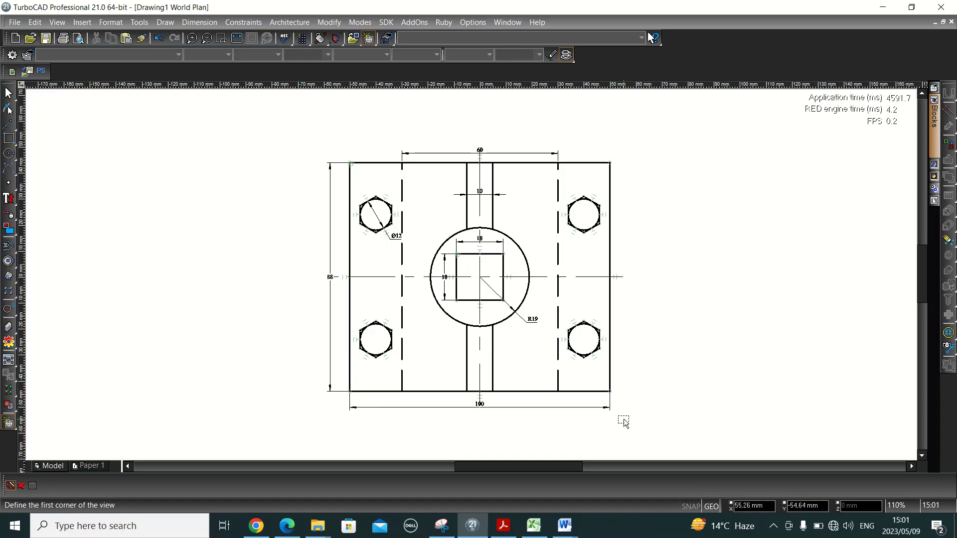
click(317, 144)
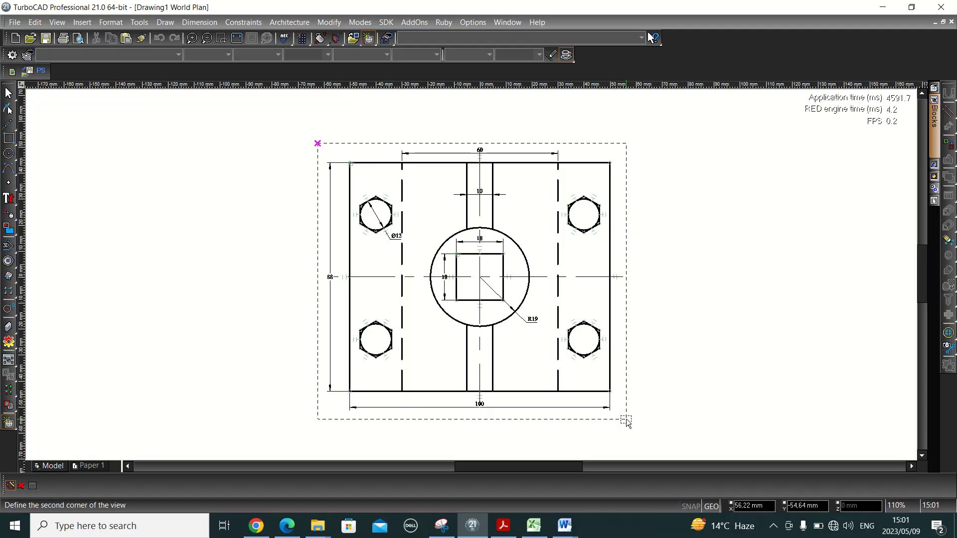
click(626, 421)
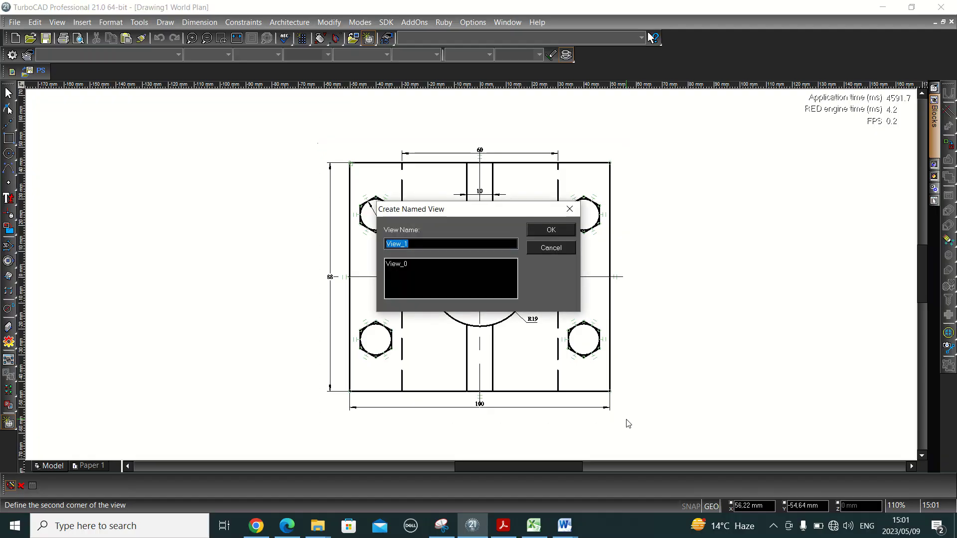
click(551, 231)
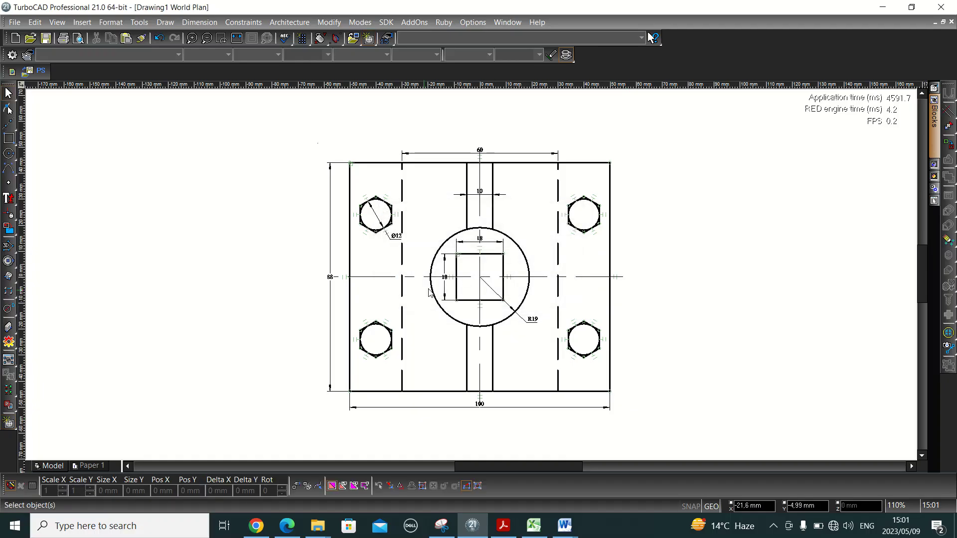
- On Paper 1, add a viewport showing View_1, from the border's top-left to the title block's top-right
click(86, 468)
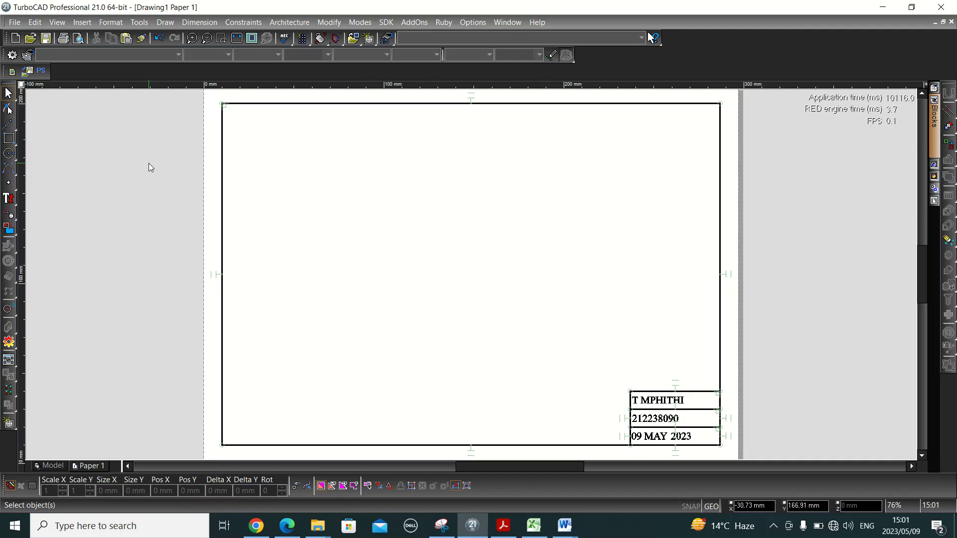
click(57, 22)
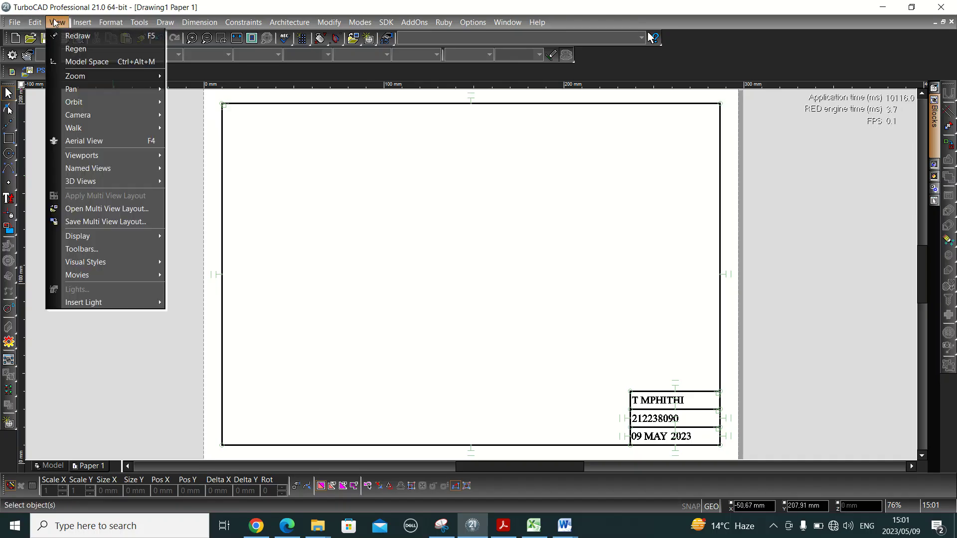
mouse_move(88, 156)
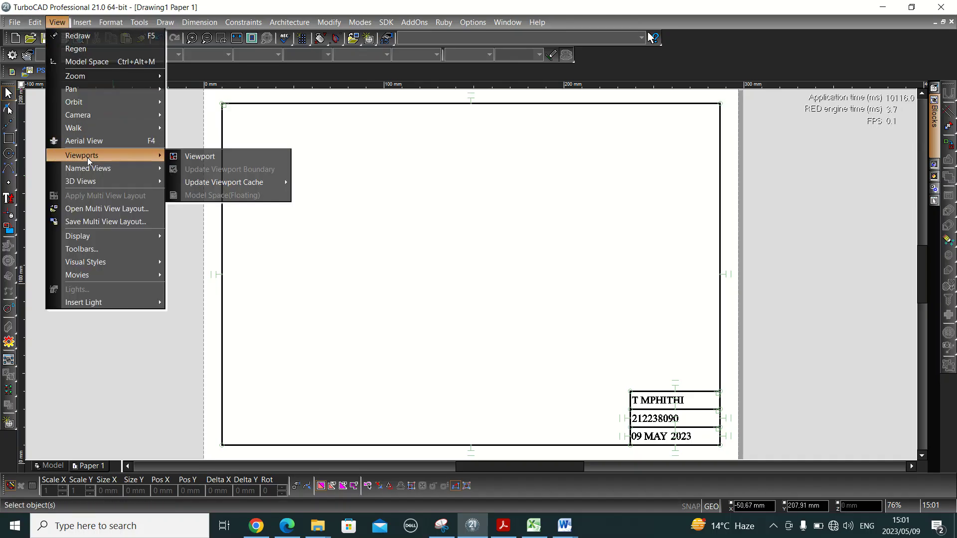
click(204, 159)
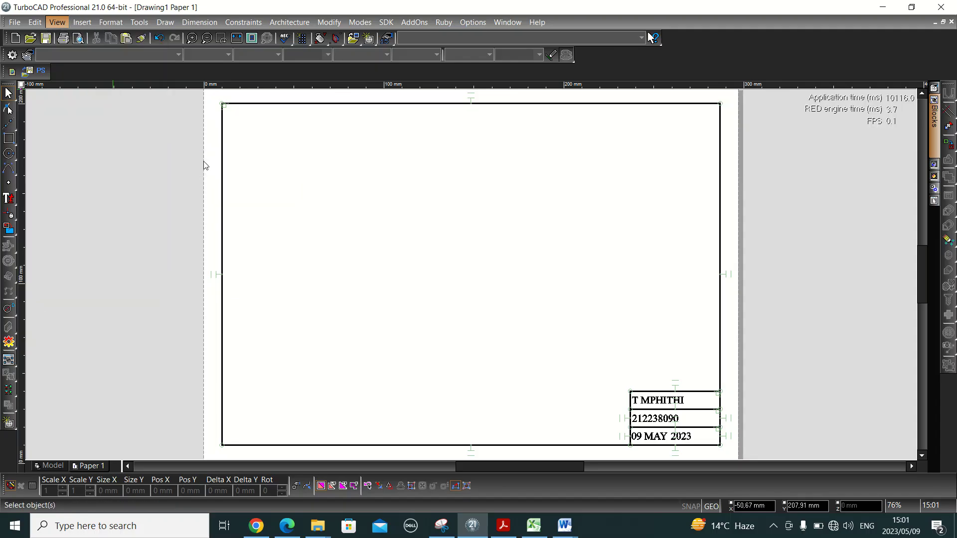
click(222, 104)
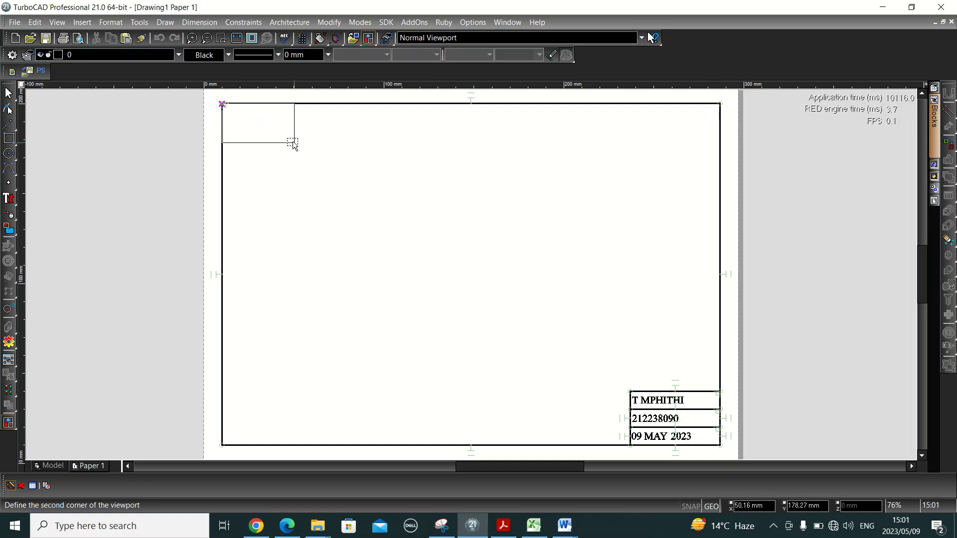
click(717, 392)
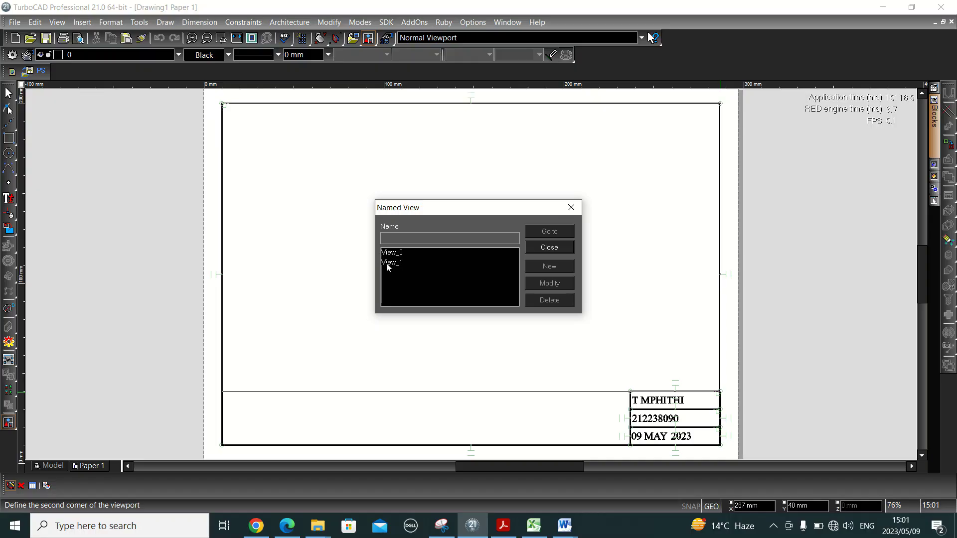
click(387, 263)
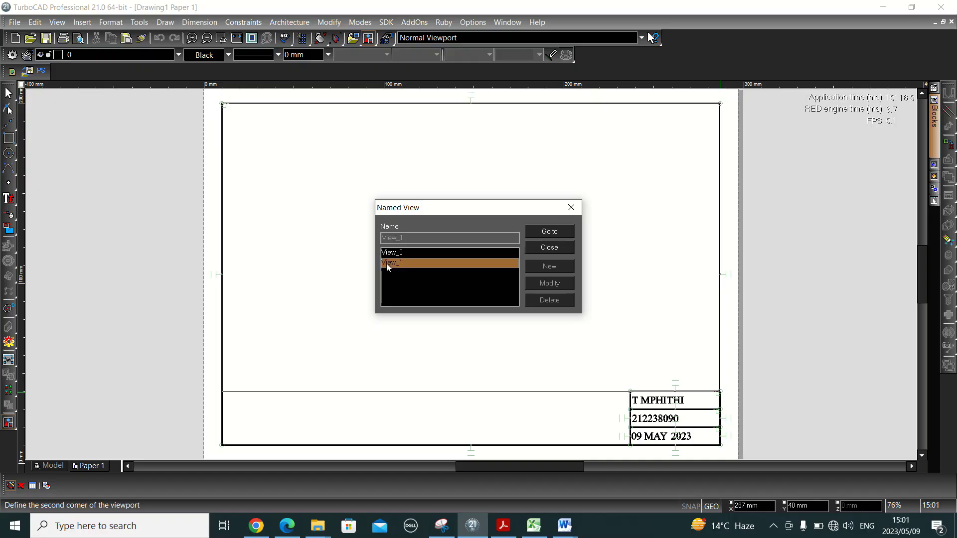
click(560, 233)
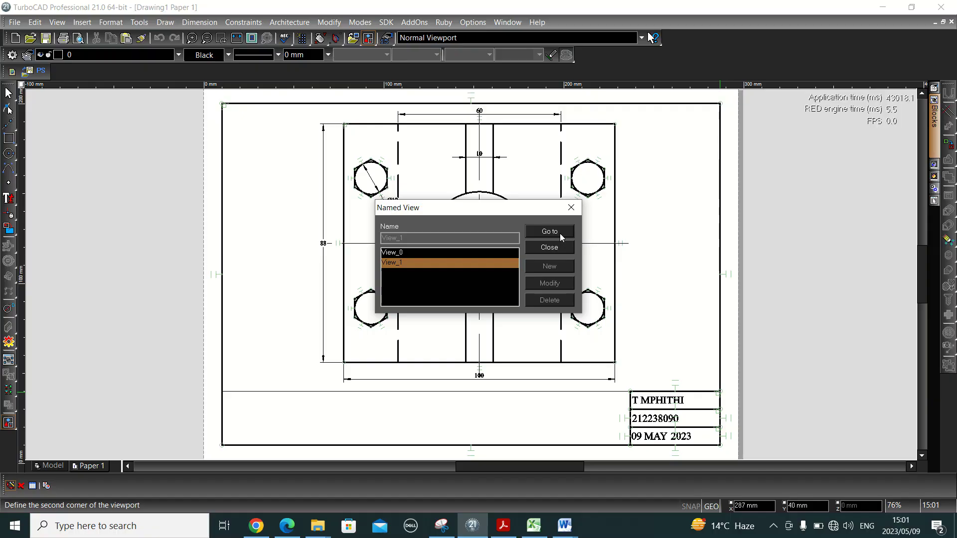
click(549, 247)
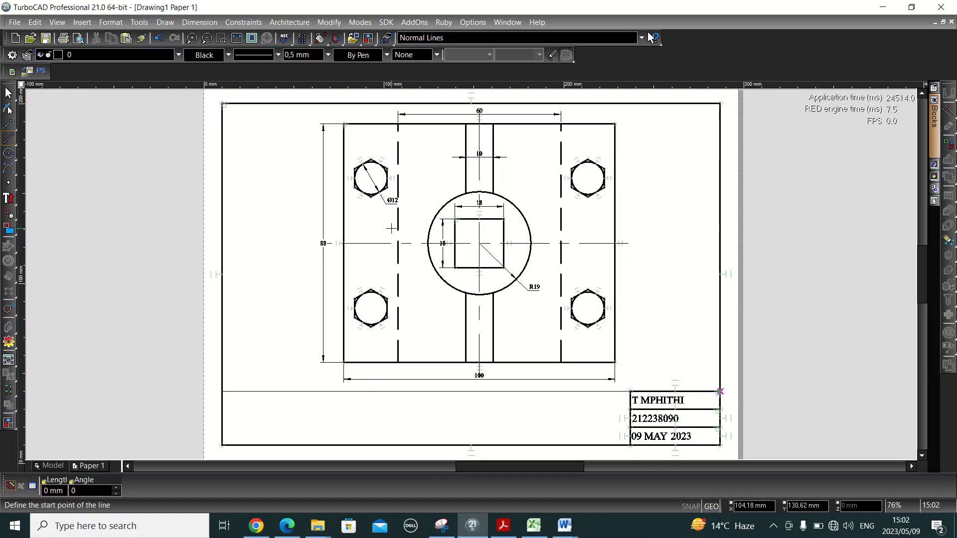
key(Escape)
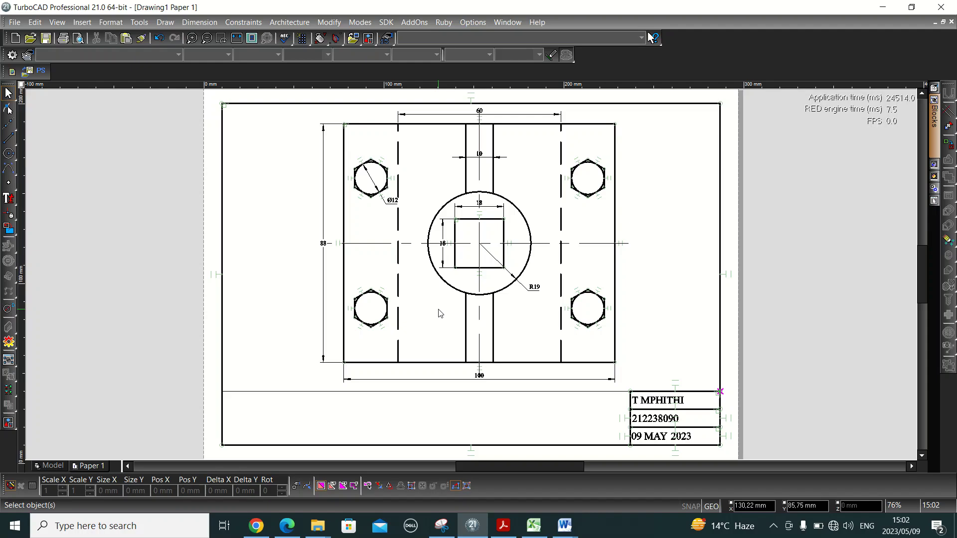
click(477, 235)
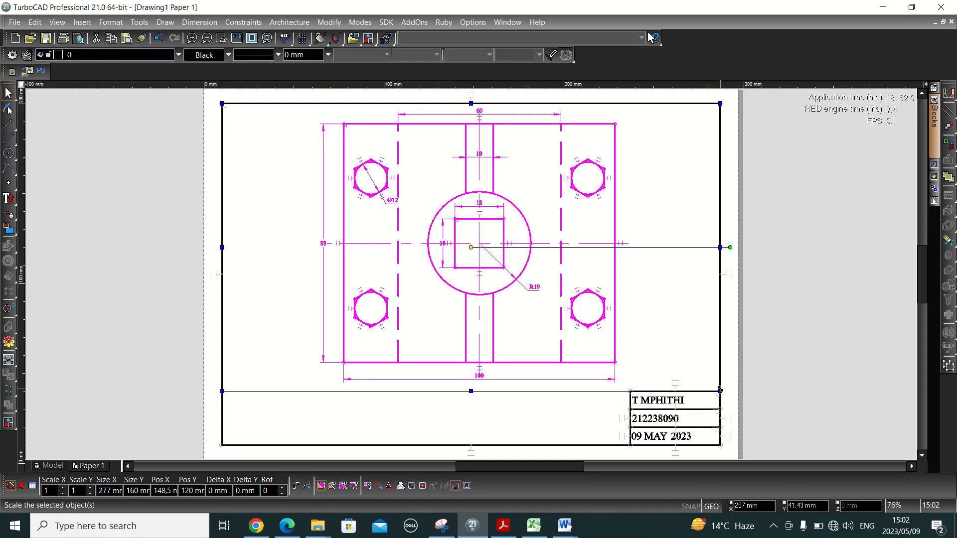
drag(720, 389, 654, 357)
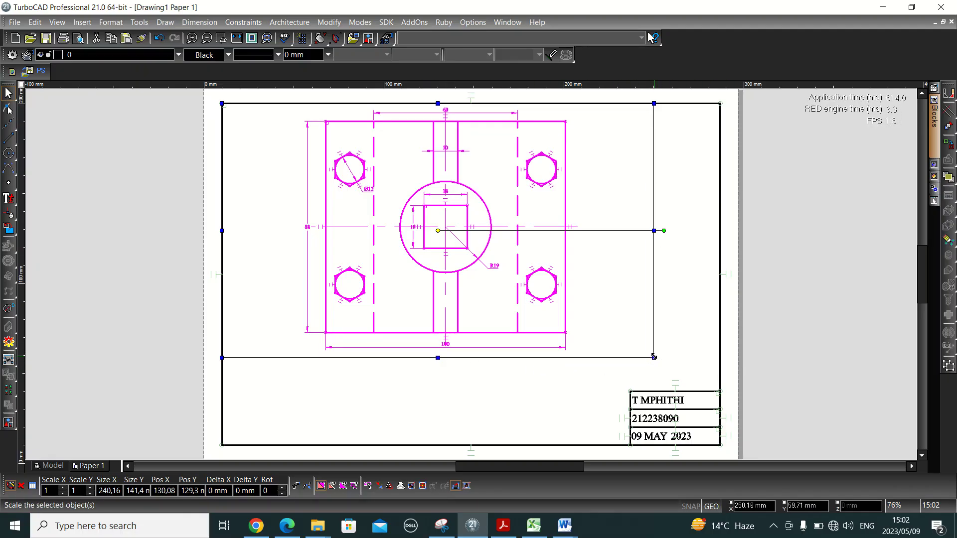
drag(654, 357, 719, 392)
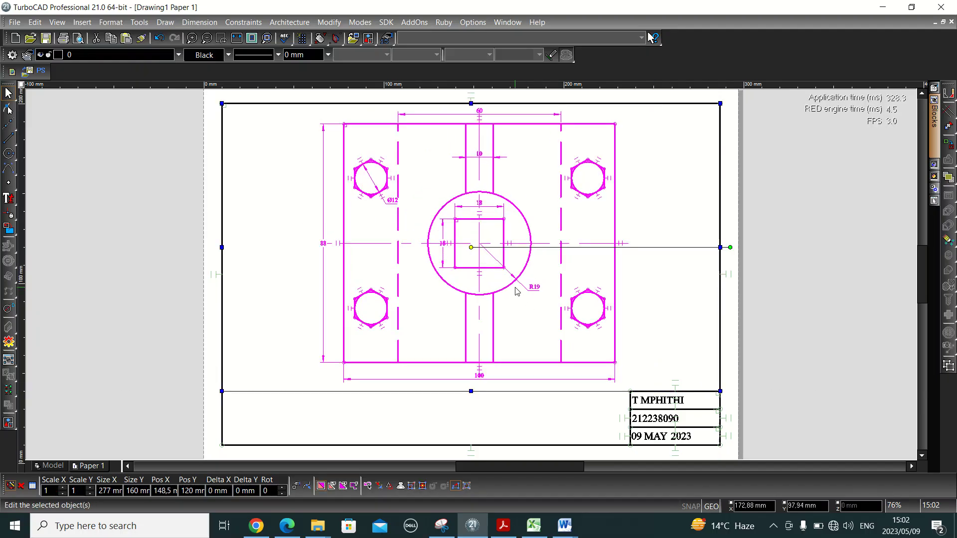
- Uncheck Visible Box on the Viewport page of the viewport's properties, then deselect it
right_click(427, 288)
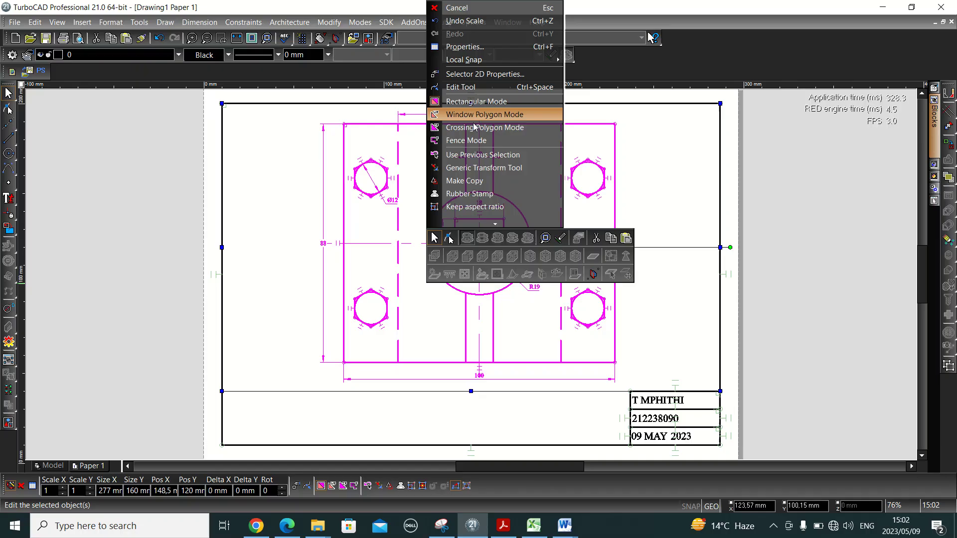
click(468, 48)
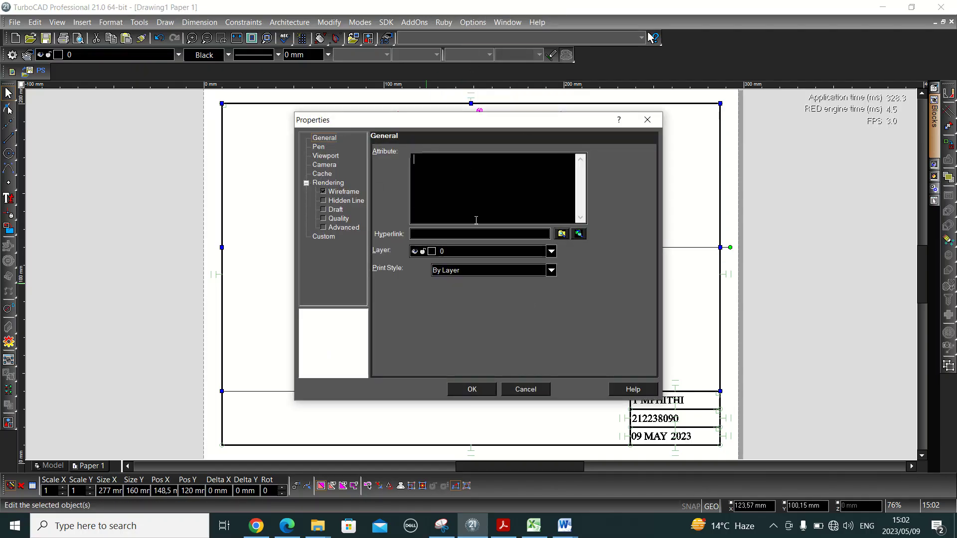
click(647, 119)
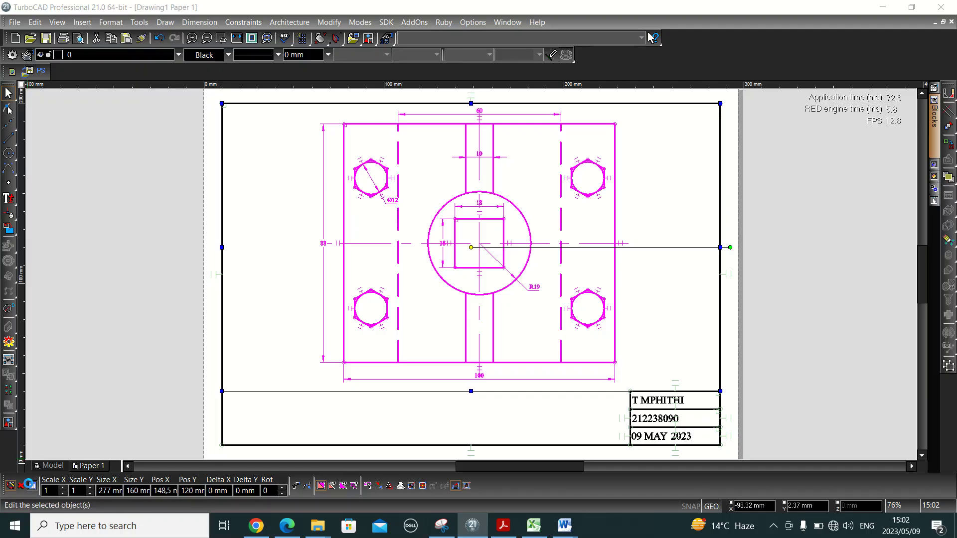
click(32, 486)
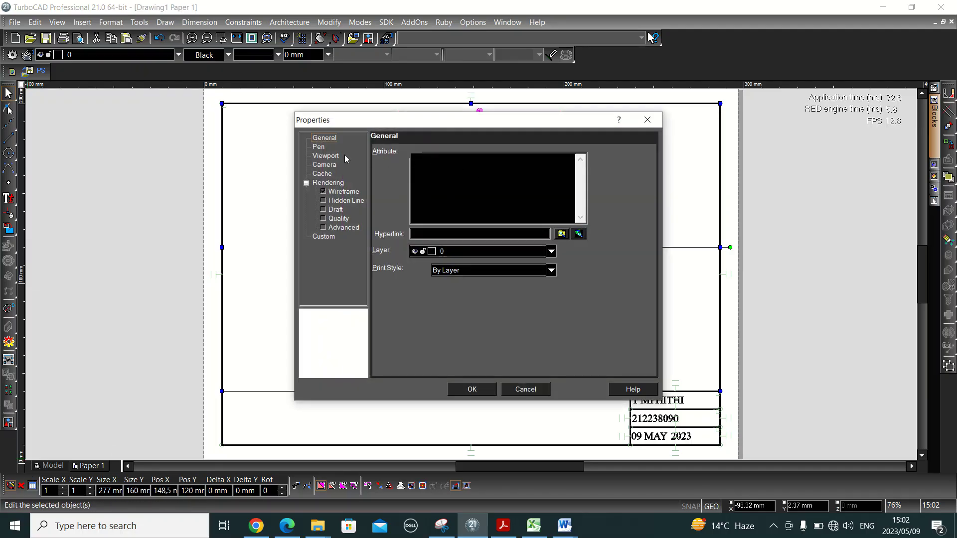
click(329, 157)
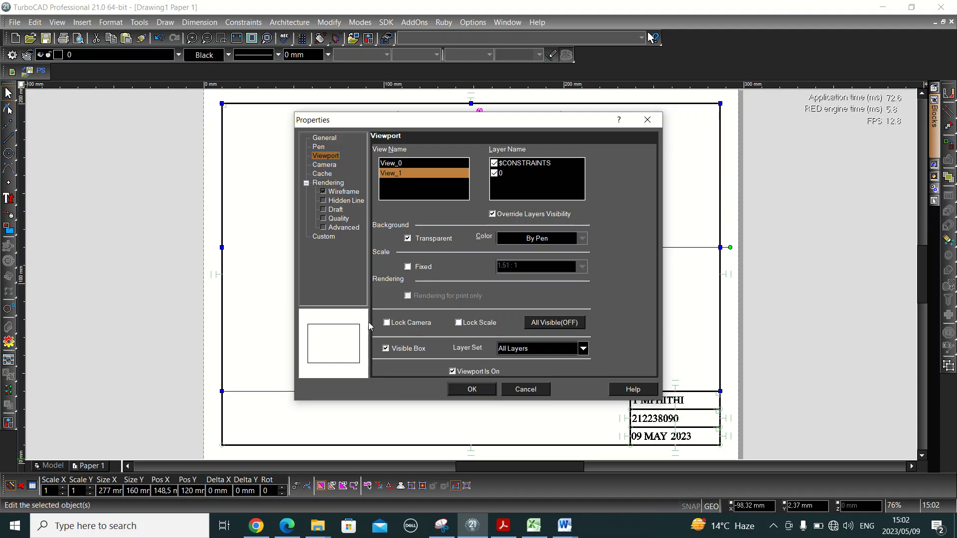
click(384, 351)
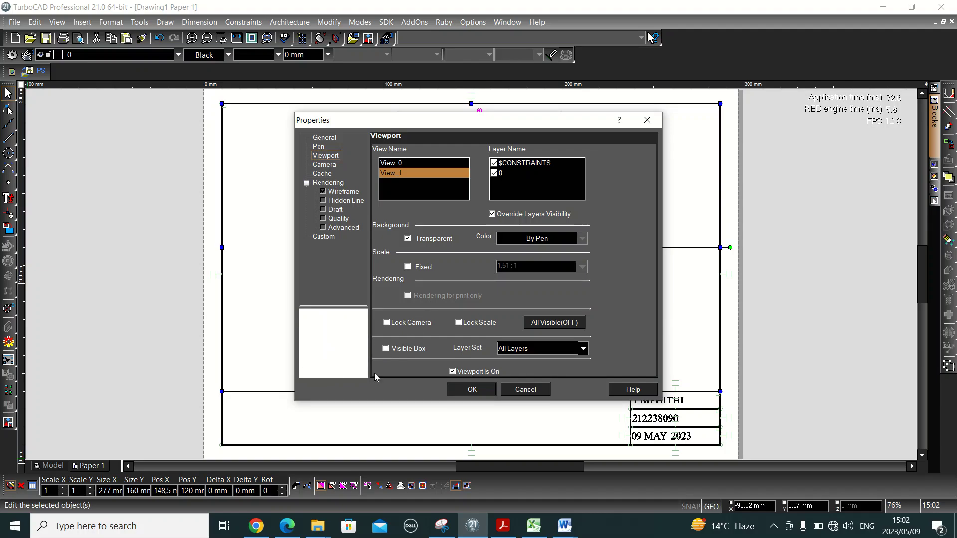
click(470, 389)
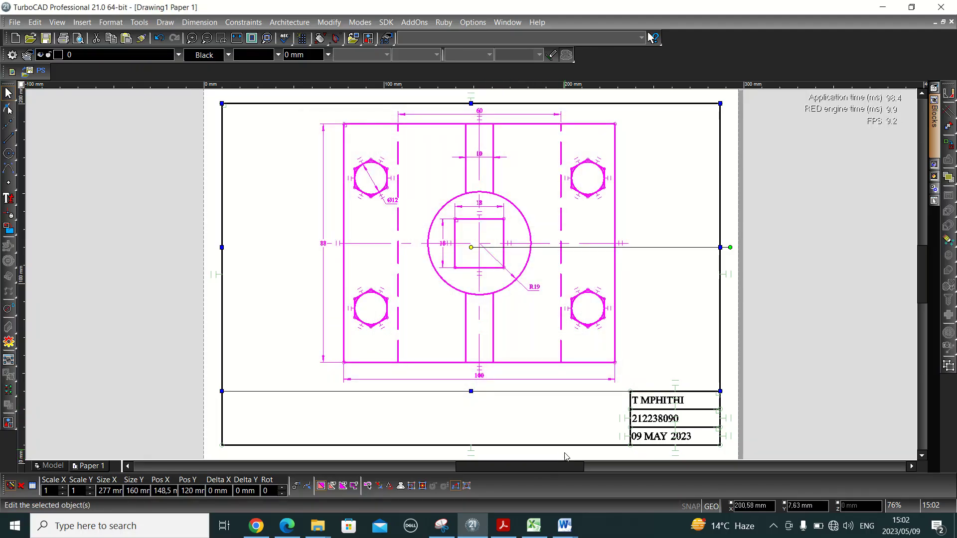
click(594, 425)
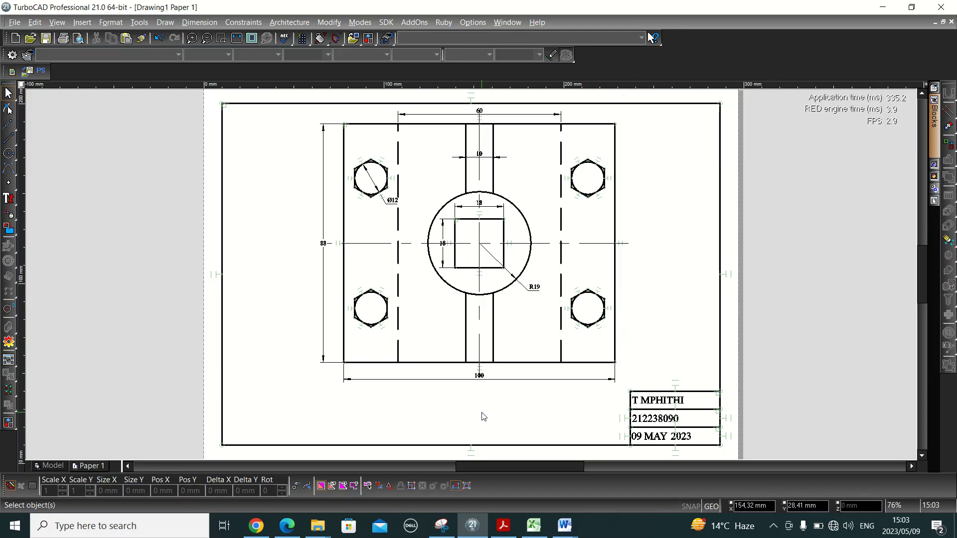
- In the question PDF, erase the old ink marks, including the STUDENT NUMBER underline
key(alt+Tab)
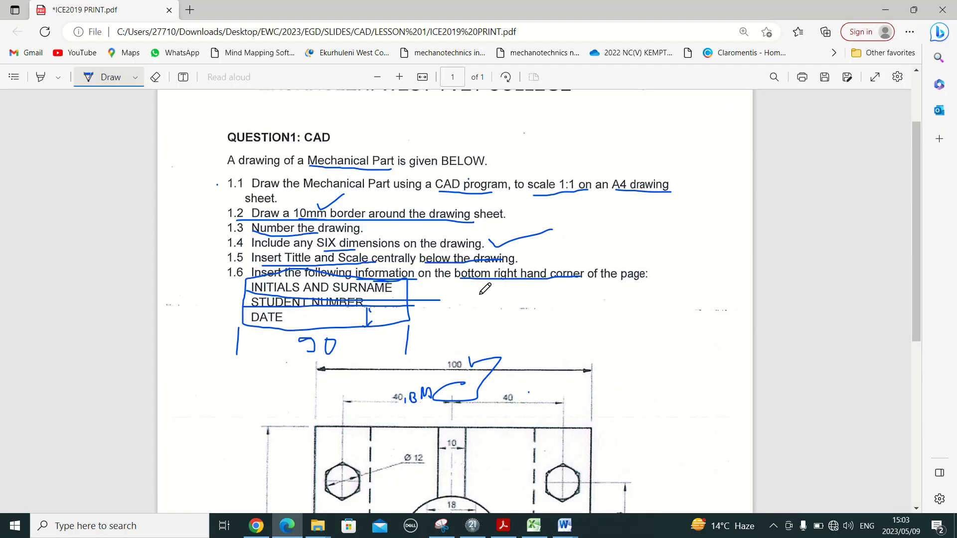
click(155, 77)
mouse_move(324, 137)
mouse_down()
mouse_move(309, 279)
mouse_move(334, 189)
mouse_move(322, 333)
mouse_move(409, 329)
mouse_move(411, 311)
mouse_move(444, 385)
mouse_move(433, 374)
mouse_move(493, 192)
mouse_move(579, 179)
mouse_move(633, 198)
mouse_up()
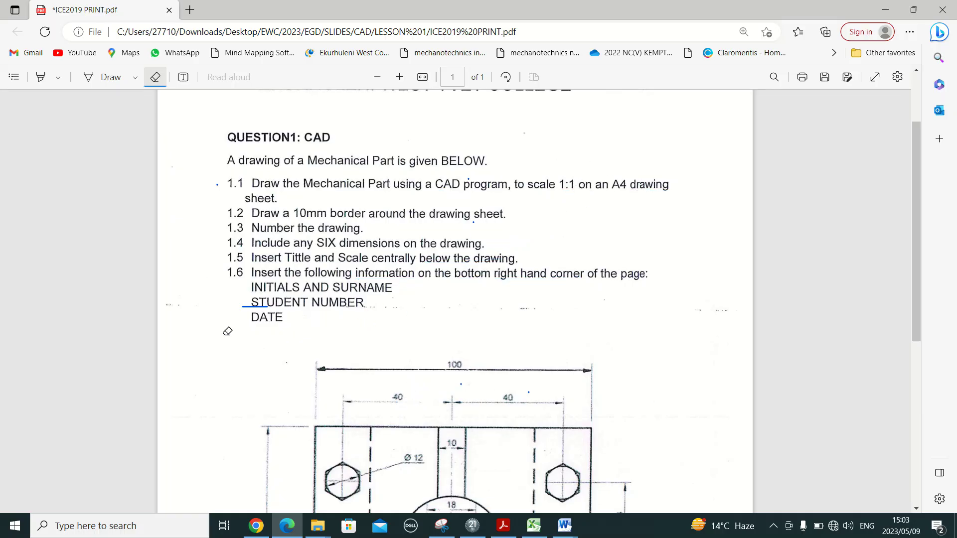
drag(226, 330, 257, 290)
- Underline 'Number the drawing', 'Insert Tittle and Scale', 'Mechanical Part' and 'scale 1:1' in ink
click(84, 79)
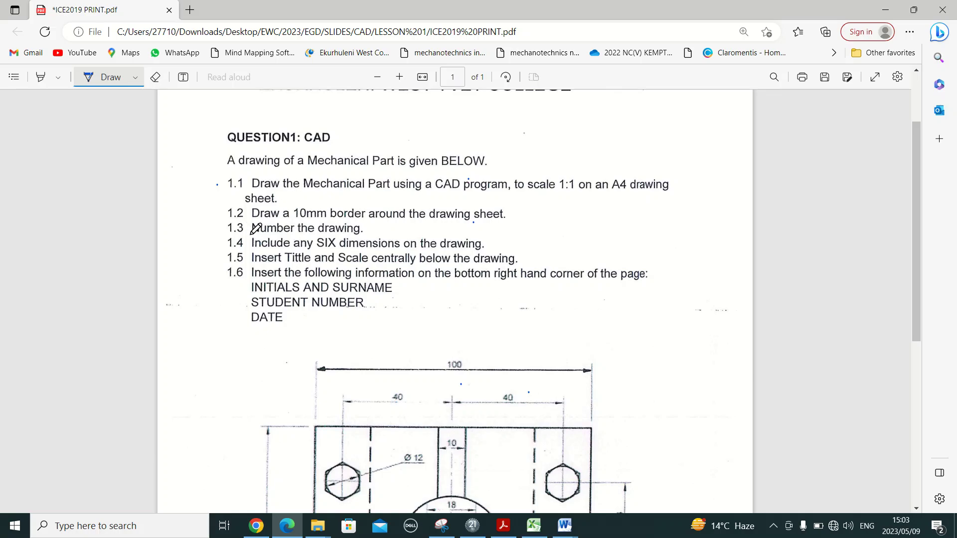
drag(251, 232, 357, 235)
drag(423, 348, 424, 350)
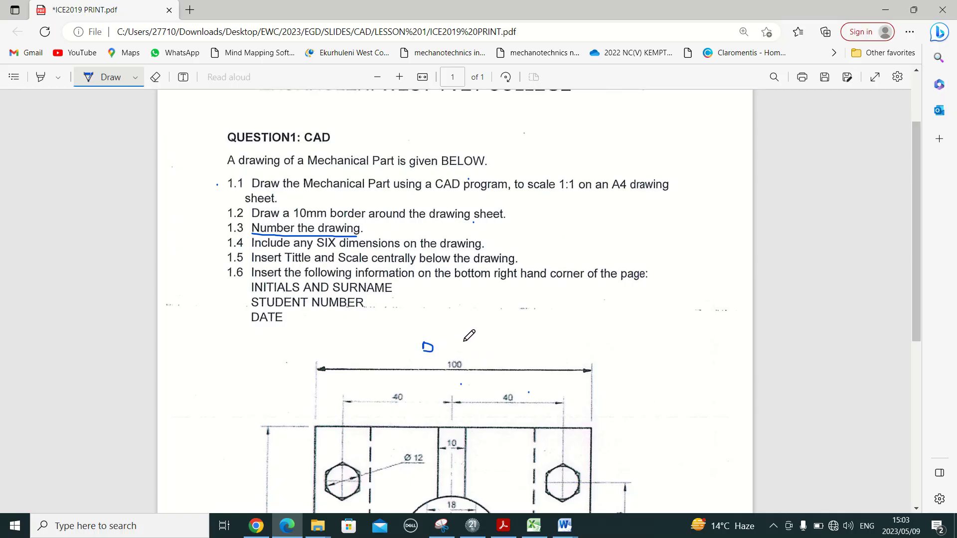
click(465, 341)
drag(254, 263, 499, 269)
drag(309, 172, 401, 168)
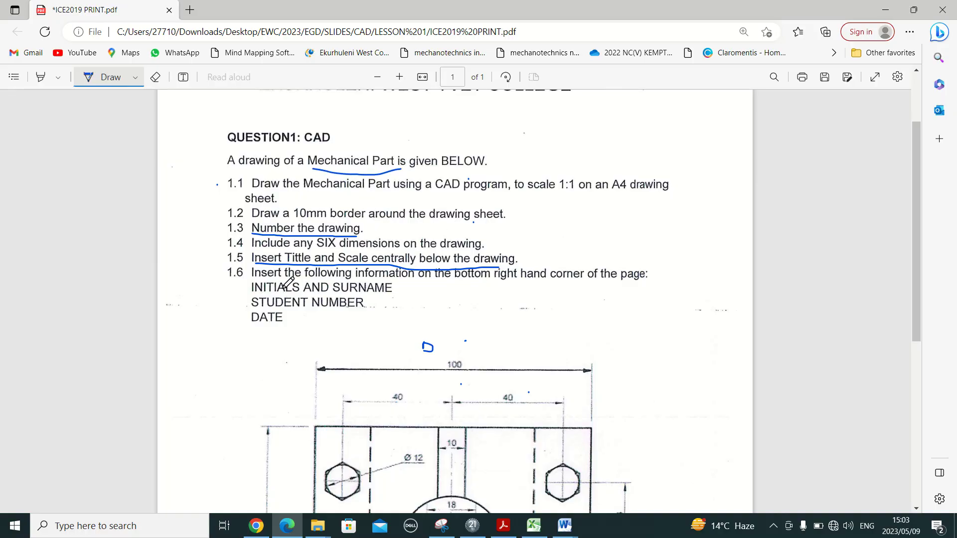
drag(540, 193, 581, 193)
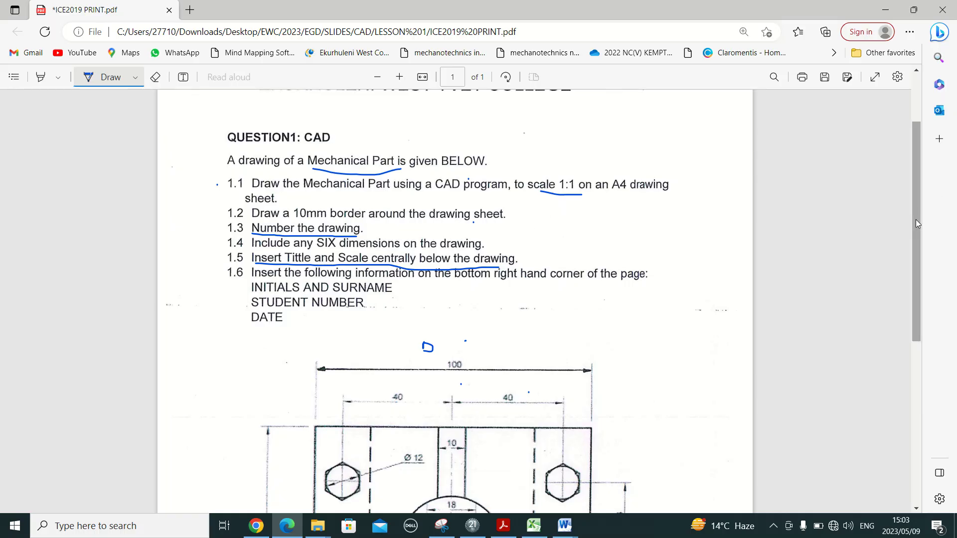
- Circle the MACHINE PART title and tick the SCALE 1:1 line below the drawing
scroll(818, 377, down, 6)
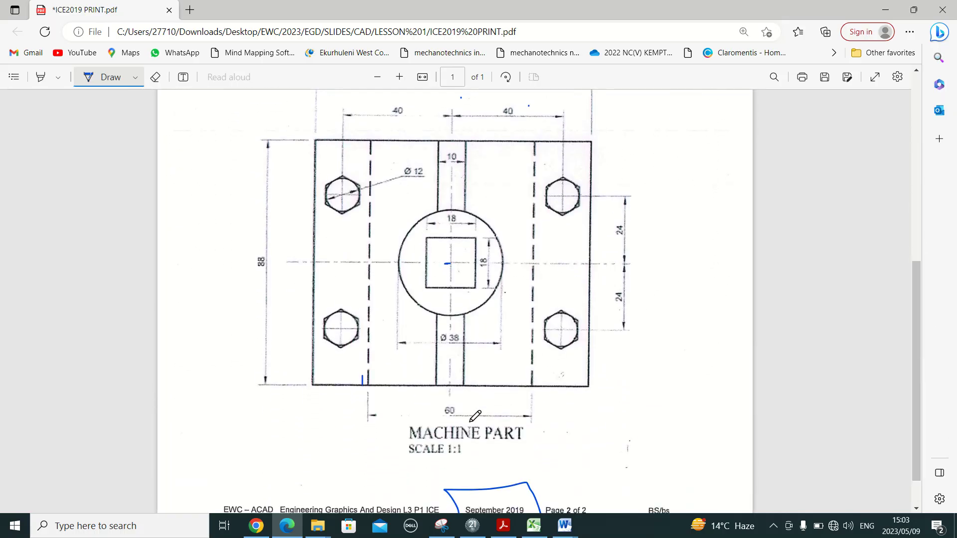
mouse_move(526, 415)
mouse_down()
mouse_move(486, 402)
mouse_move(376, 454)
mouse_move(557, 413)
mouse_move(491, 397)
mouse_up()
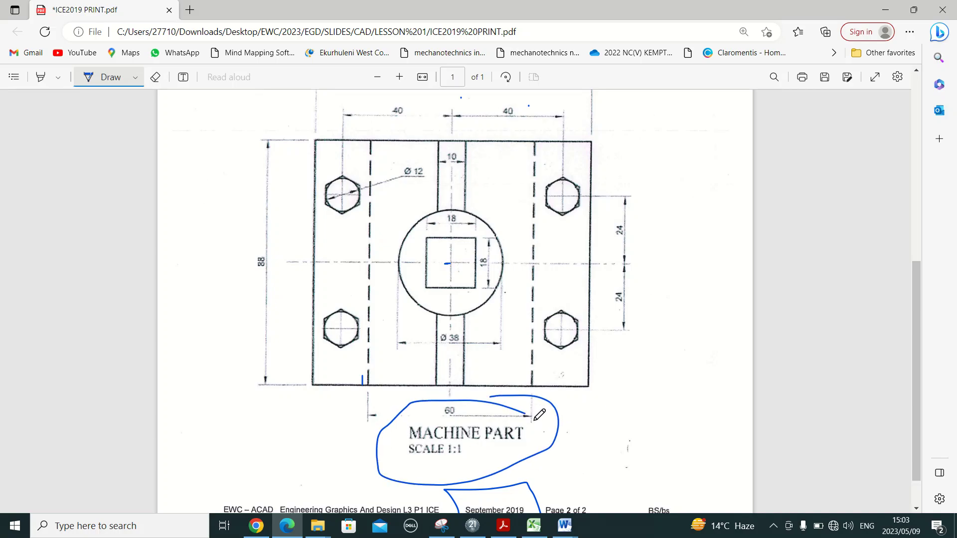
drag(532, 424, 568, 427)
drag(469, 447, 497, 443)
- Below the part, place multi-line text reading MACHINE PART over SCALE 1:1
key(alt+Tab)
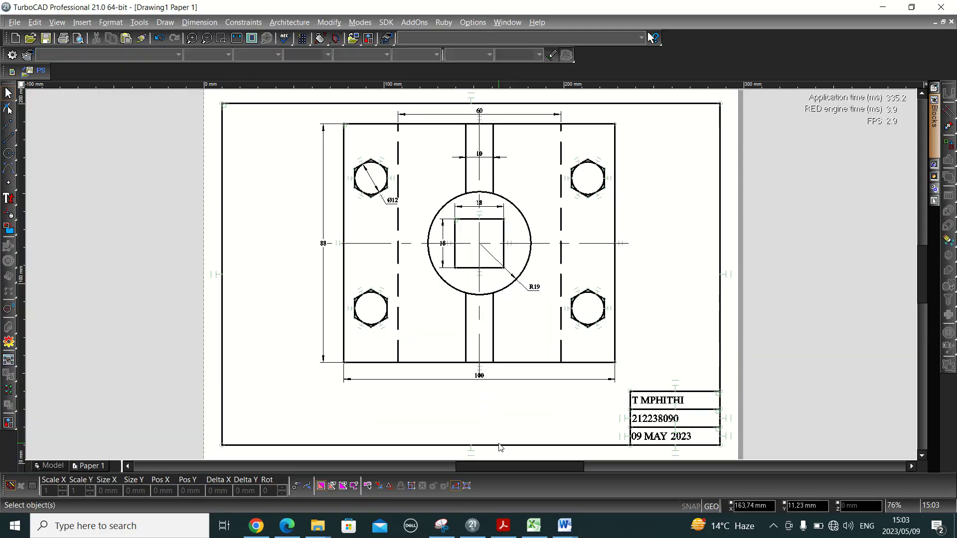
click(3, 205)
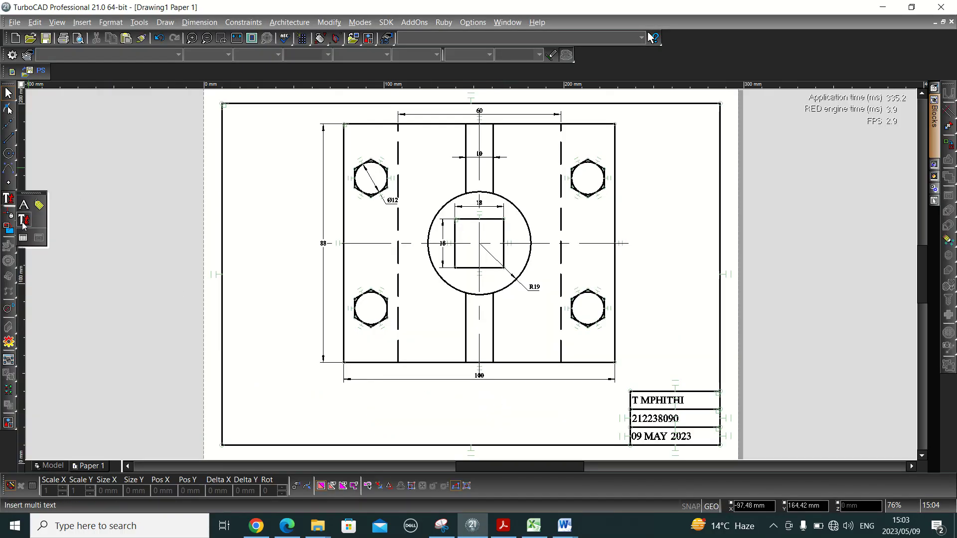
click(23, 225)
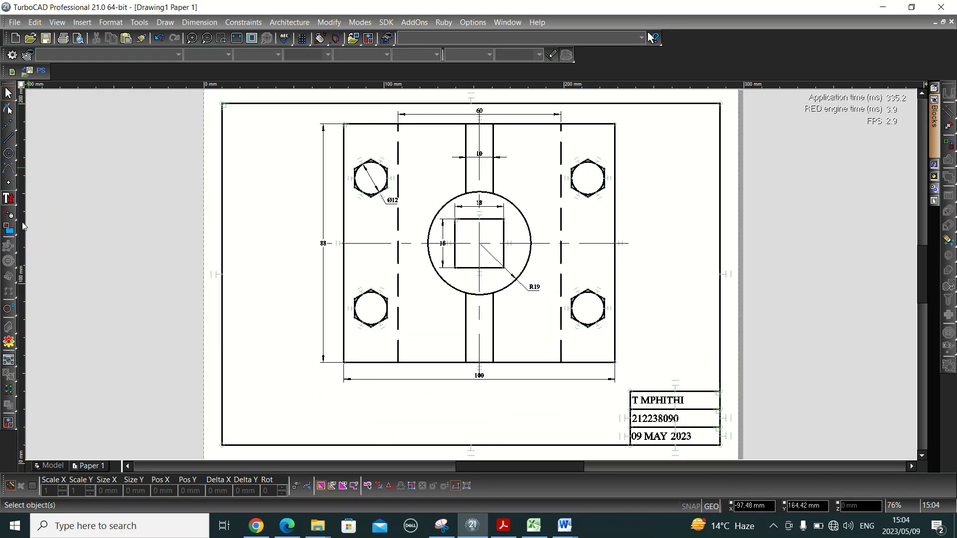
click(414, 390)
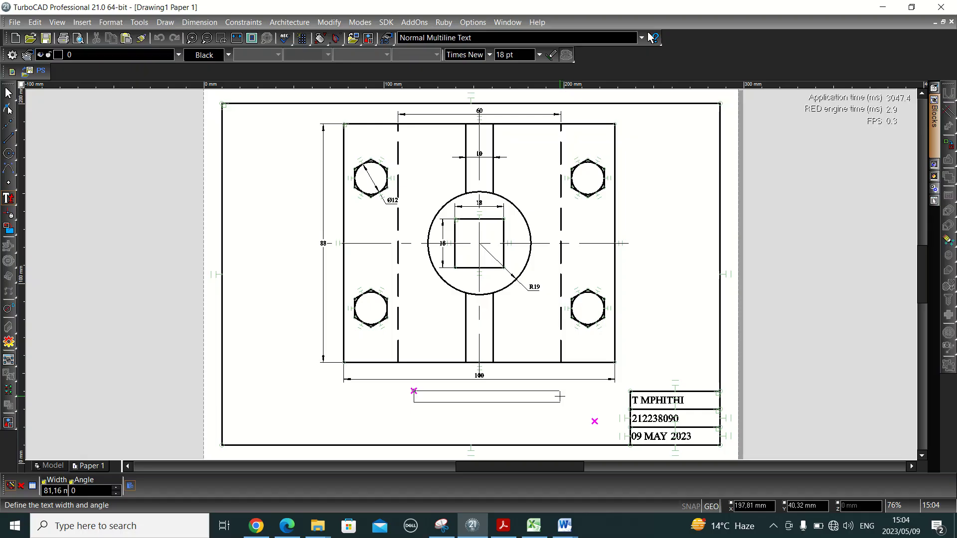
click(559, 396)
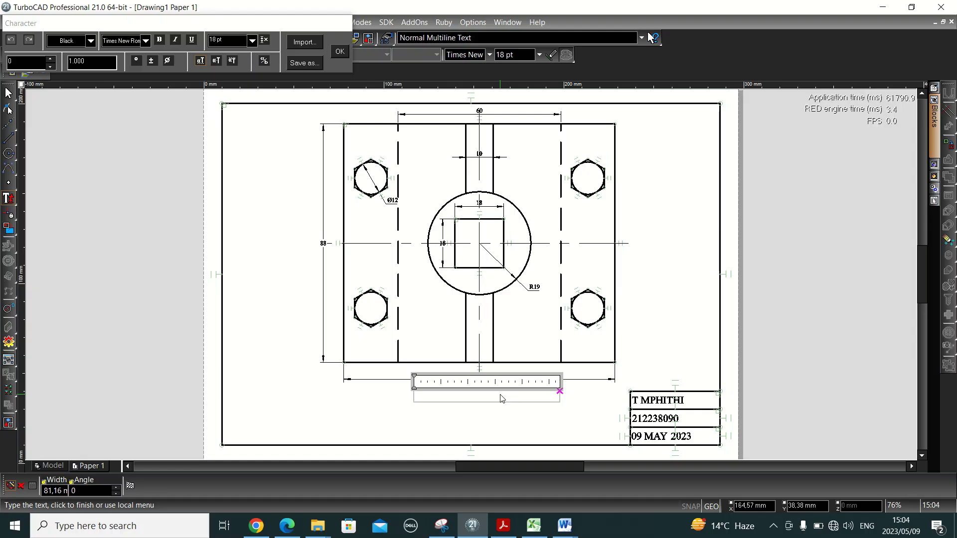
text(MACHINE)
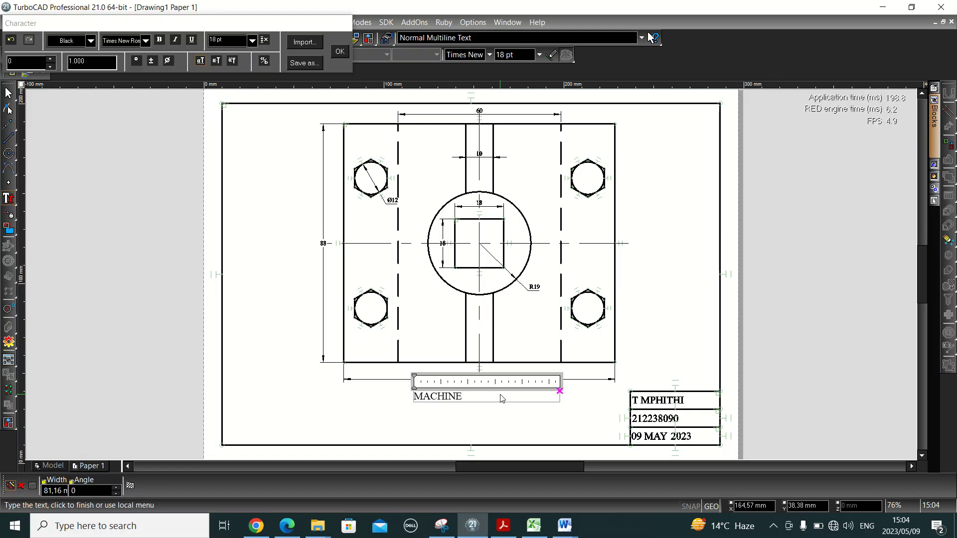
text( PART)
key(Return)
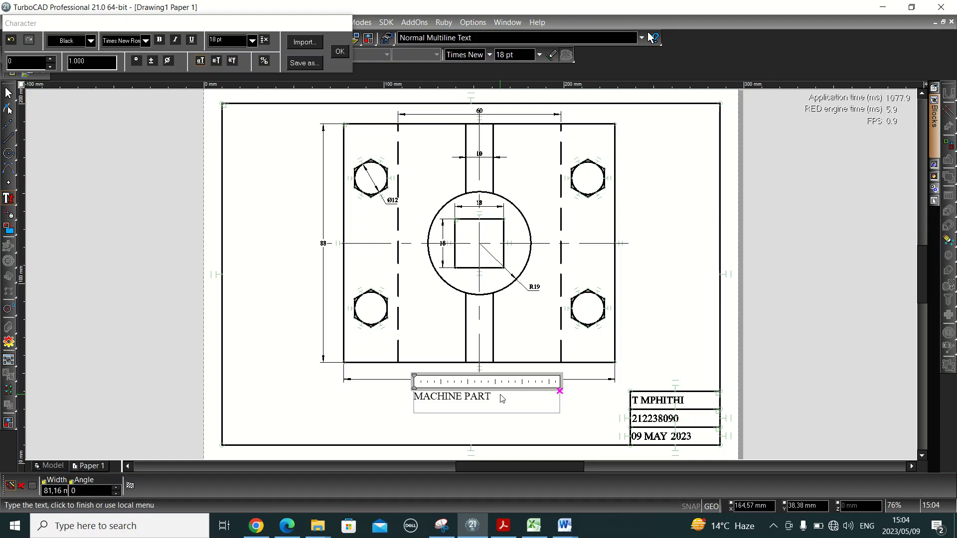
text(SCALE:)
key(BackSpace)
text(1:1)
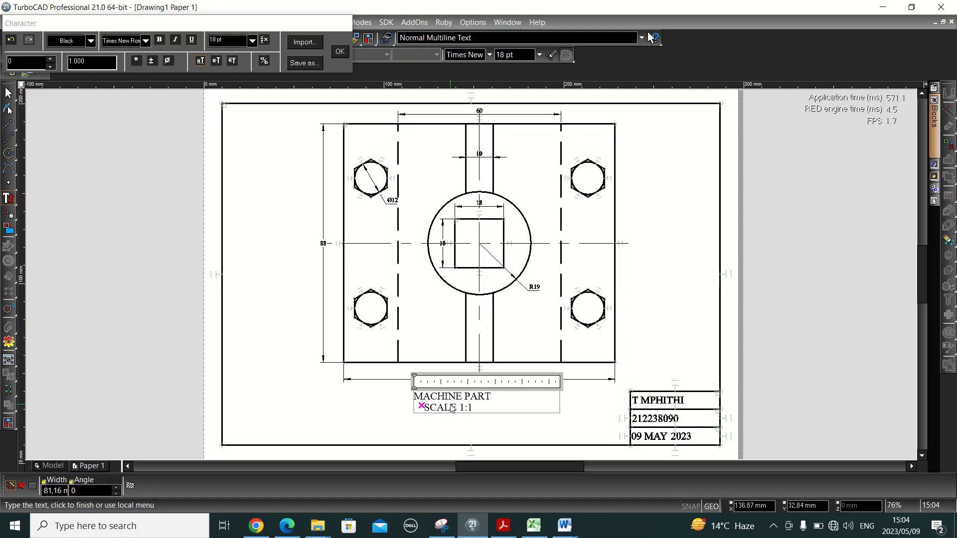
key(BackSpace)
click(343, 51)
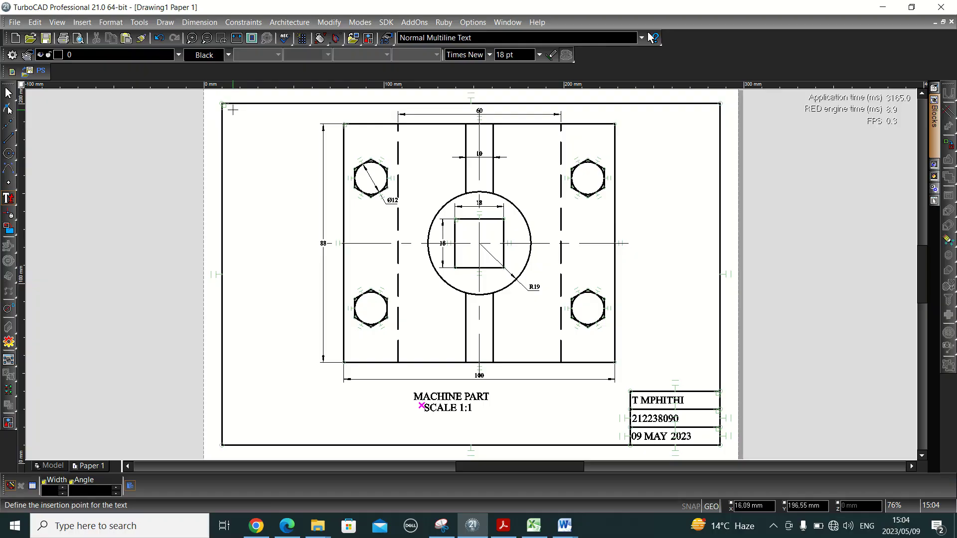
- Place a DRAWING 1 text label at the sheet's top-left corner
click(233, 110)
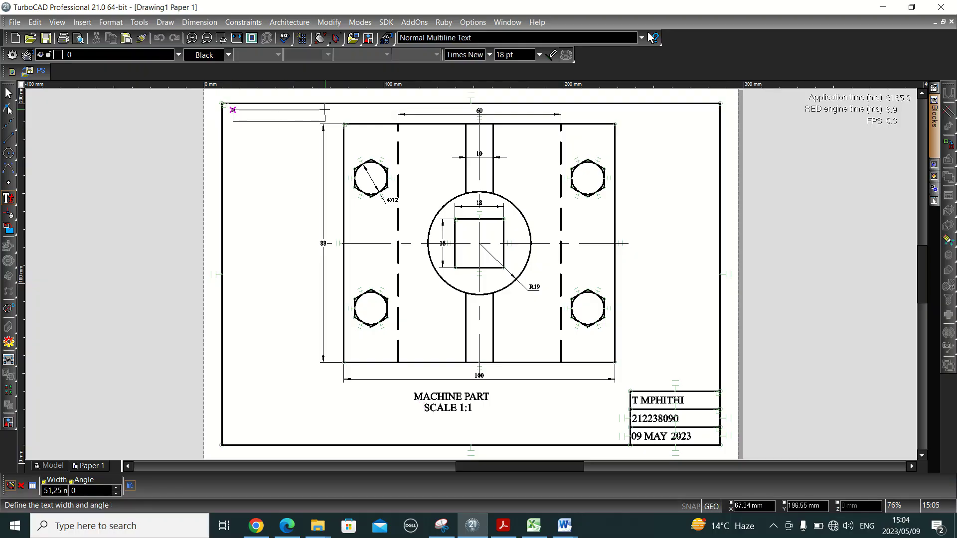
click(332, 109)
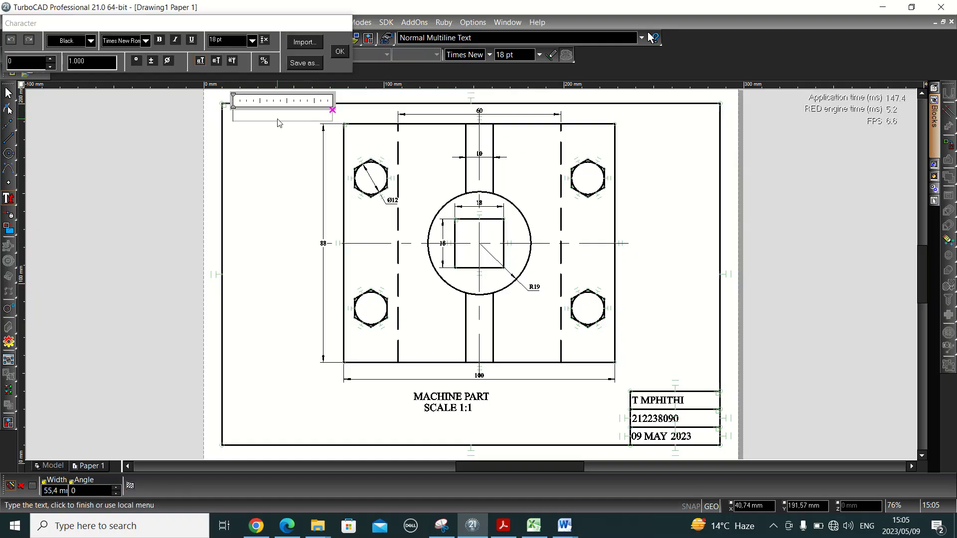
text(DRAW)
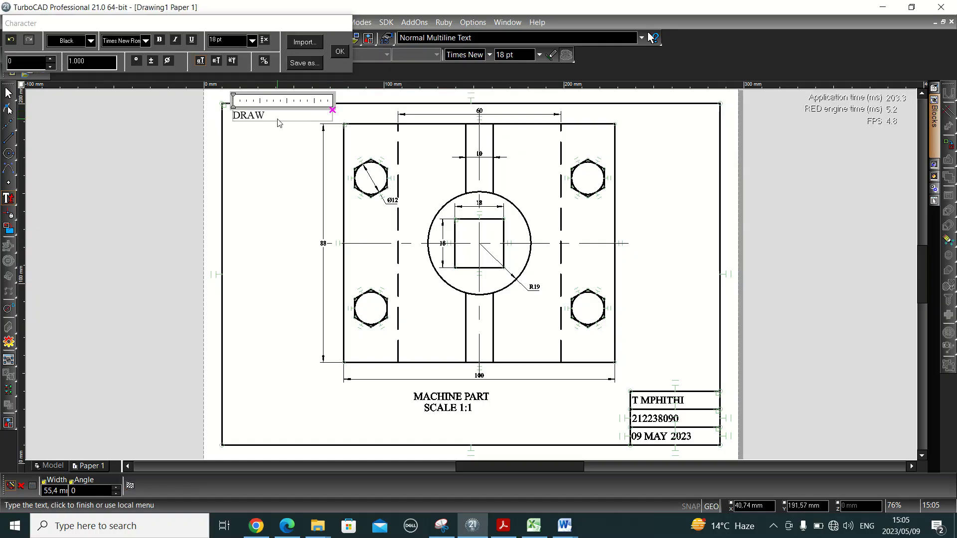
text(ING 1)
click(339, 51)
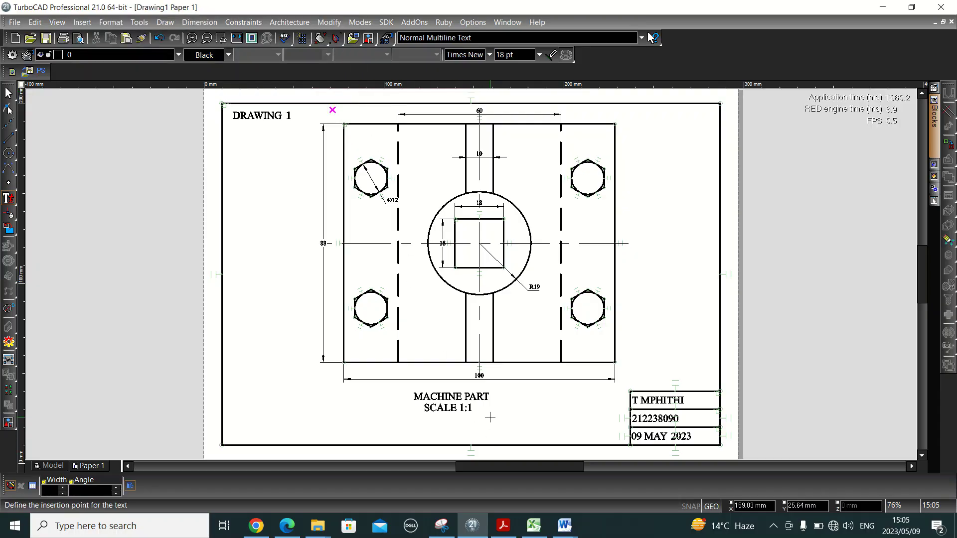
key(Escape)
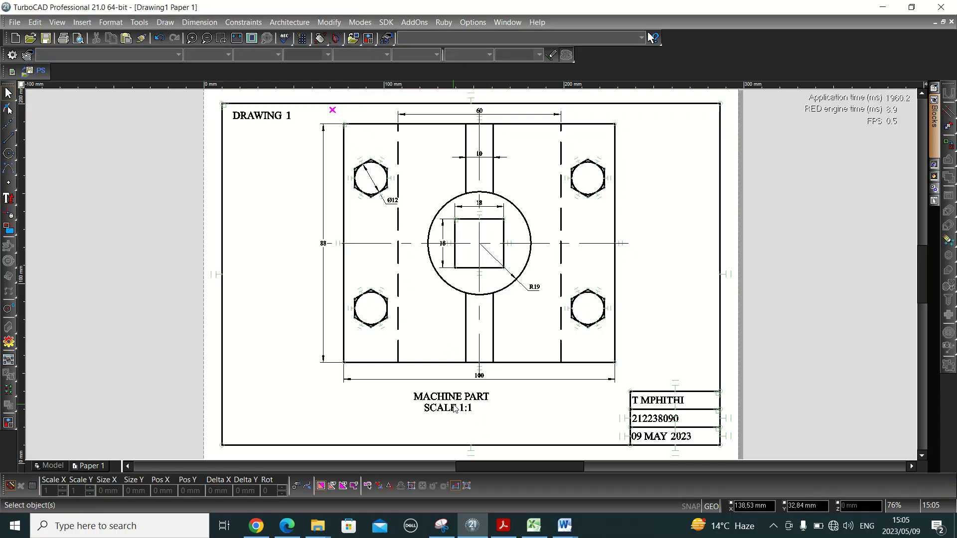
- Drag the MACHINE PART / SCALE 1:1 title right until it sits centred under the part
click(454, 408)
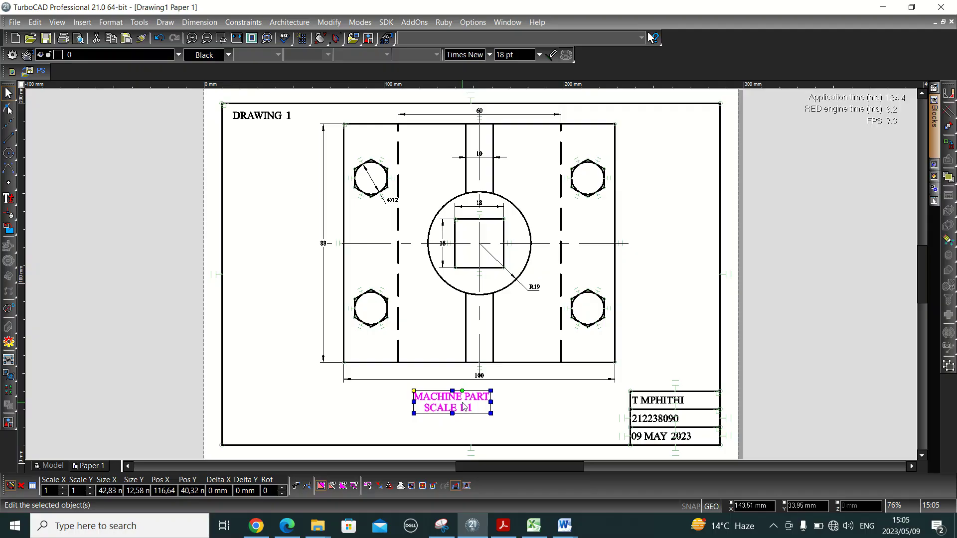
drag(465, 408, 495, 403)
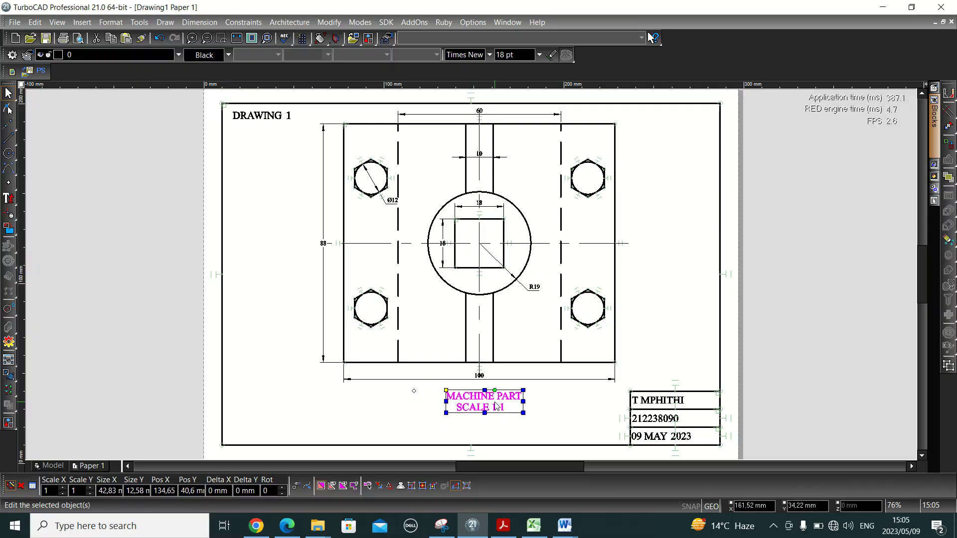
click(574, 408)
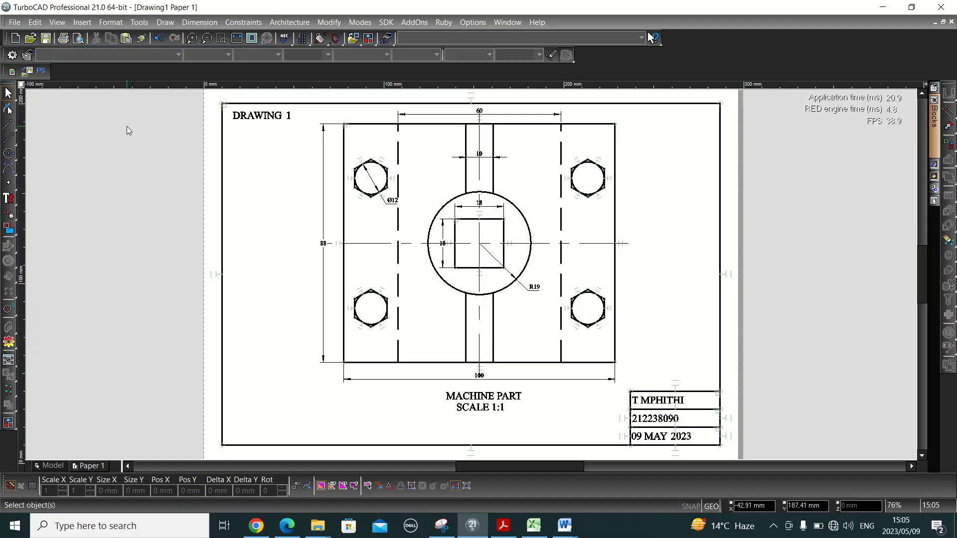
click(22, 25)
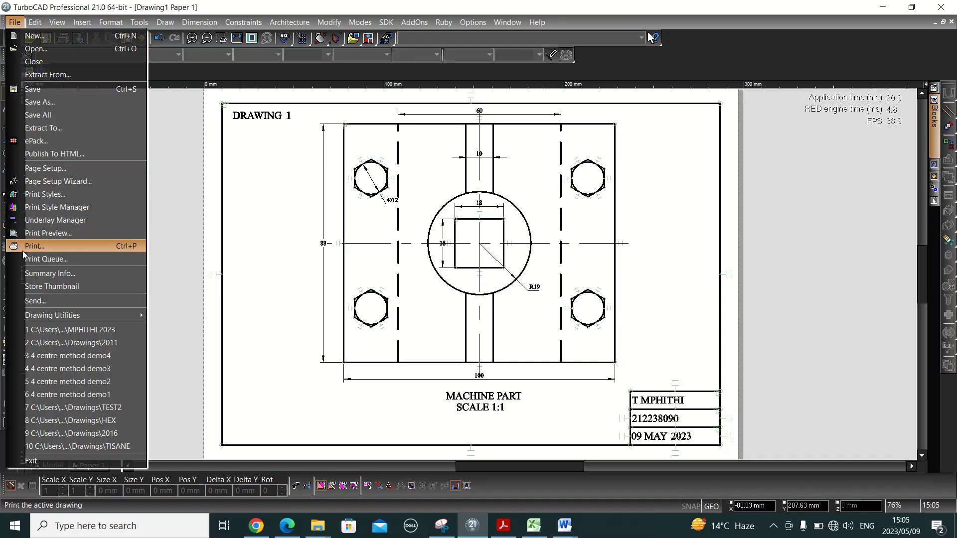
click(40, 248)
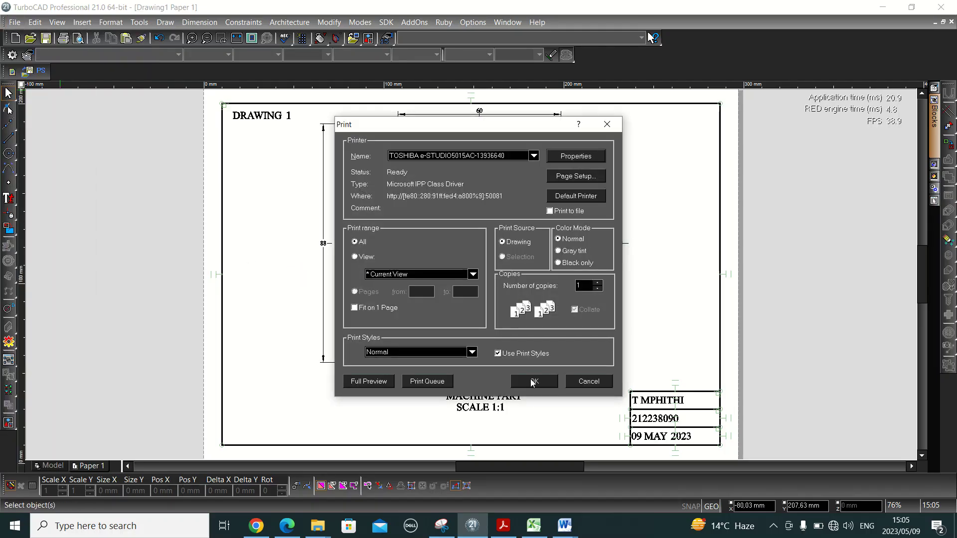
click(534, 155)
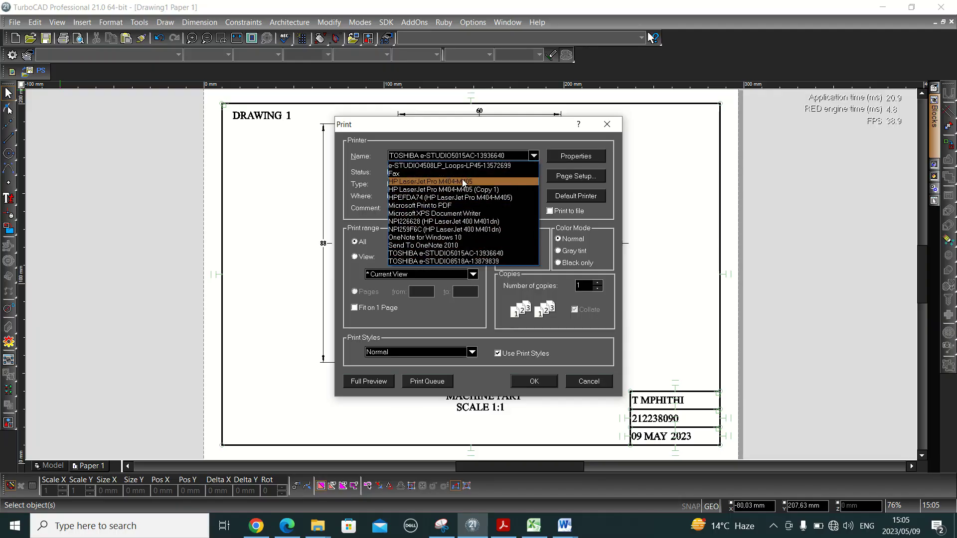
click(566, 360)
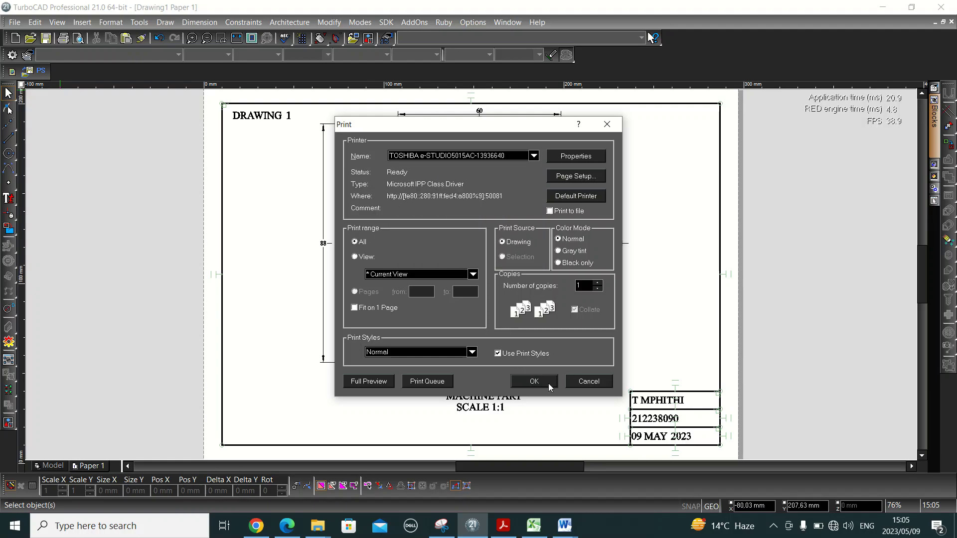
click(582, 382)
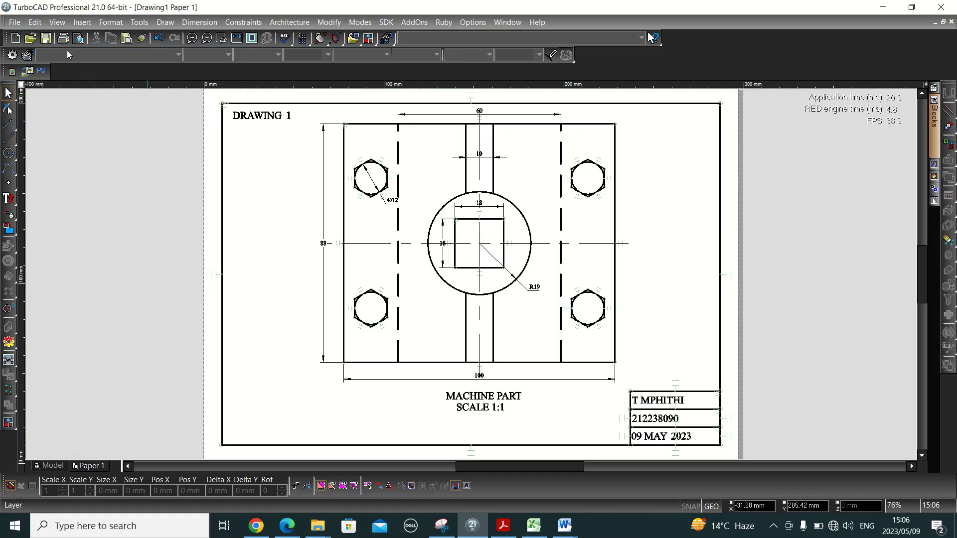
- Save Drawing1 to the Desktop as PDF - Adobe Portable Document Format
click(14, 22)
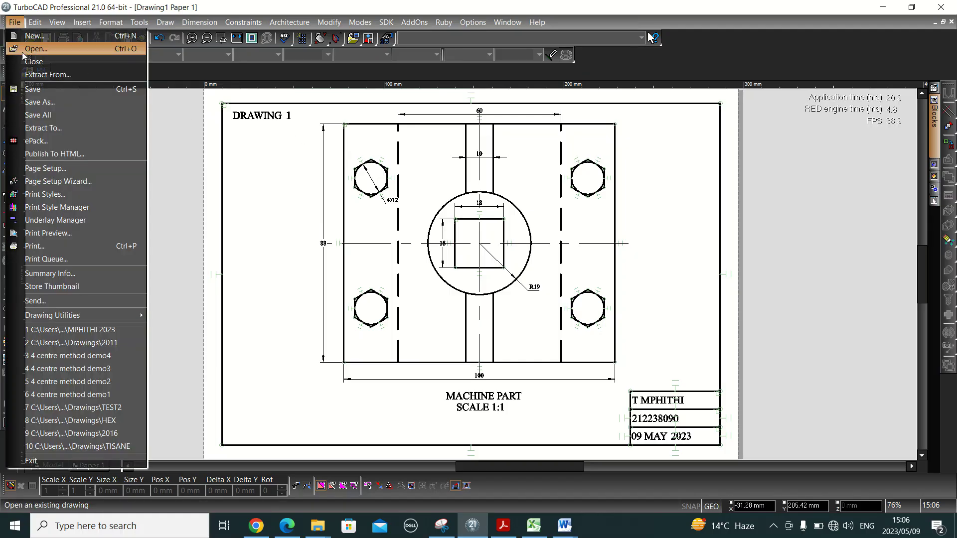
click(41, 103)
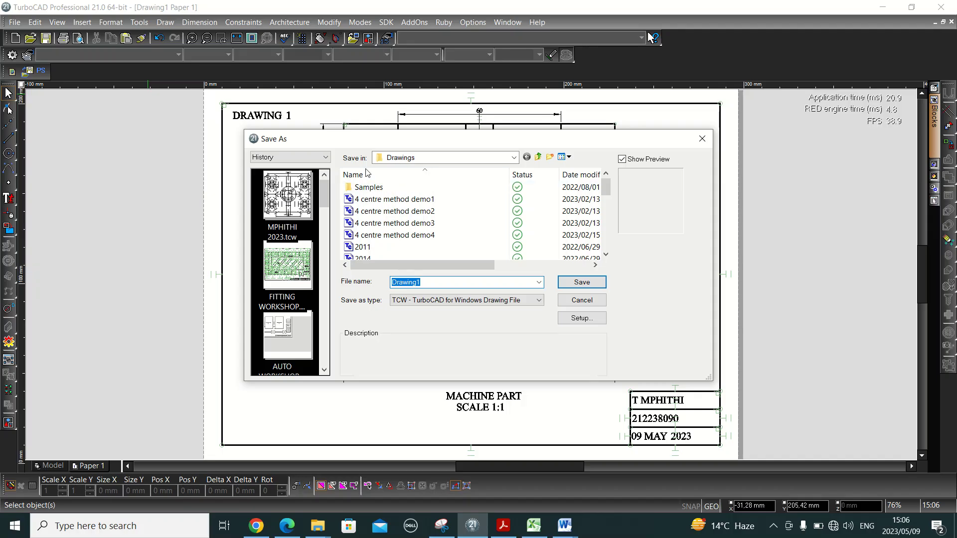
click(513, 157)
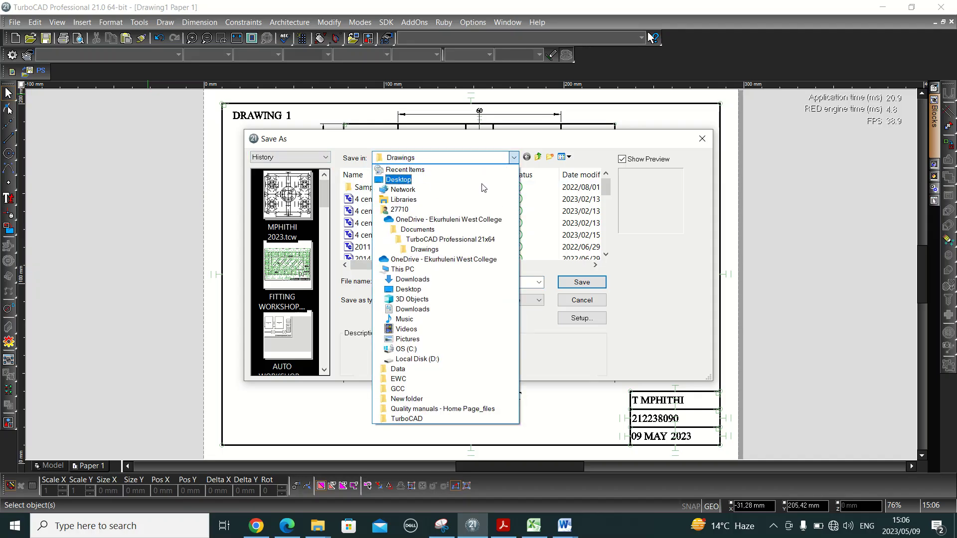
click(482, 184)
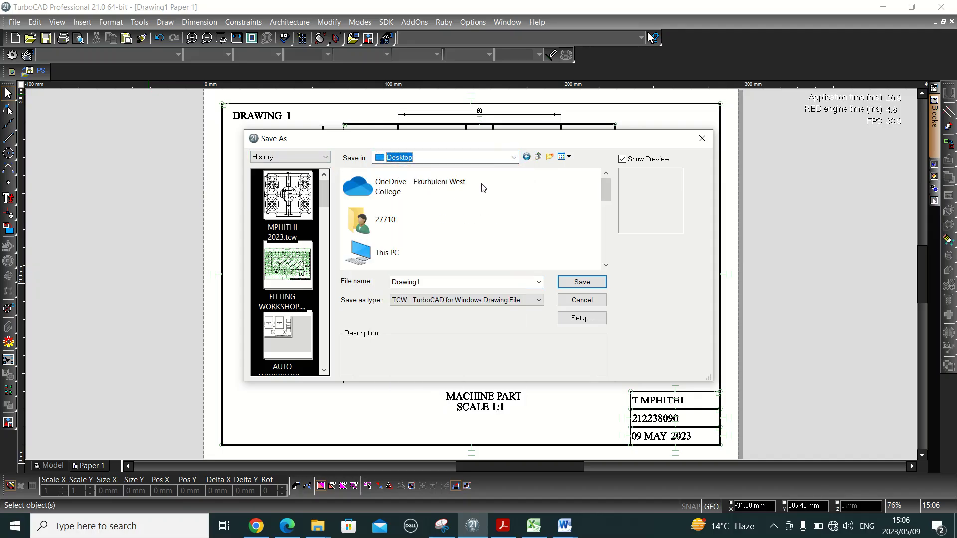
click(538, 301)
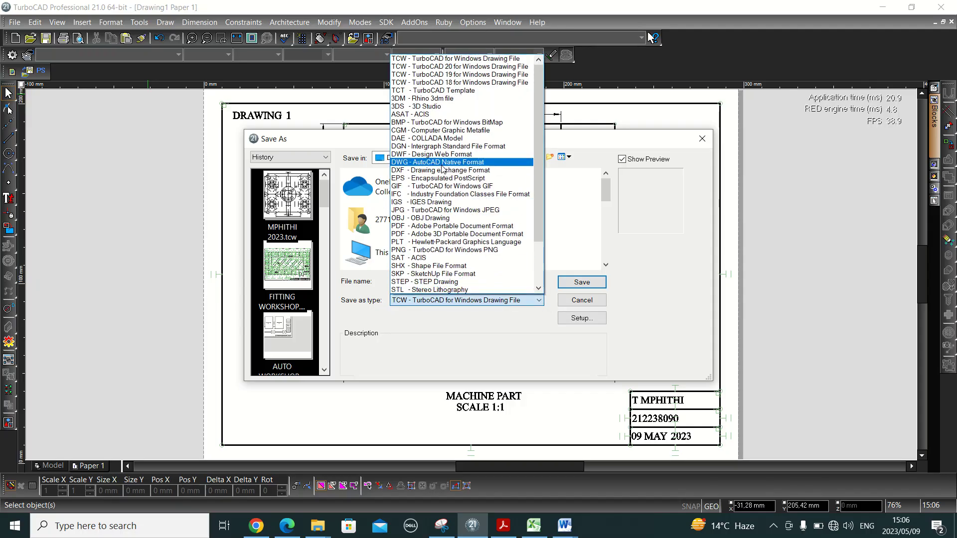
click(424, 227)
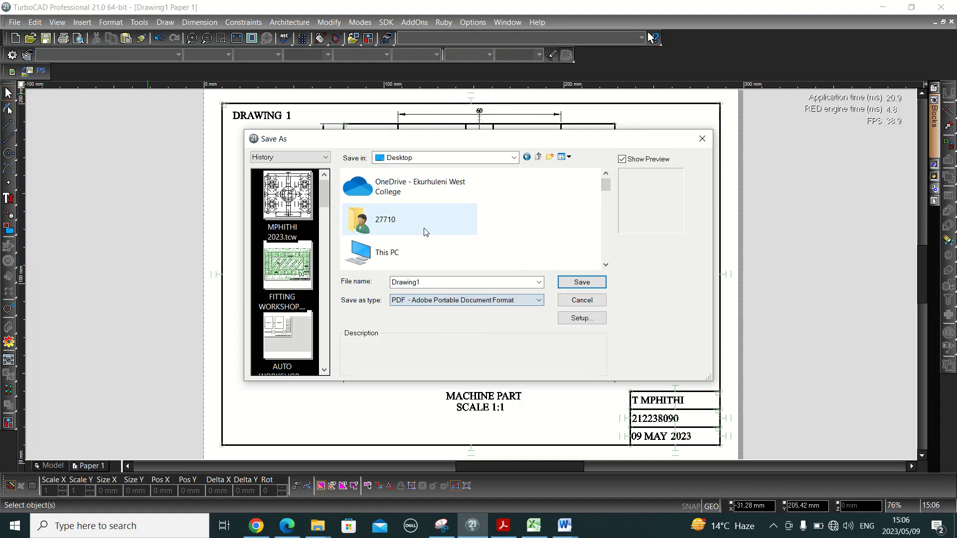
click(579, 281)
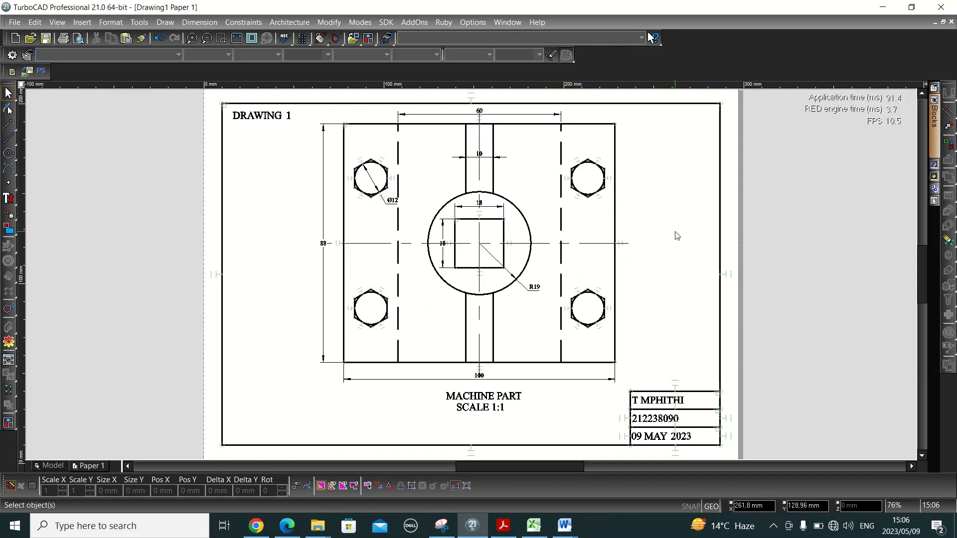
- Show the desktop and open Drawing1.PDF in Adobe Acrobat Reader
key(super+d)
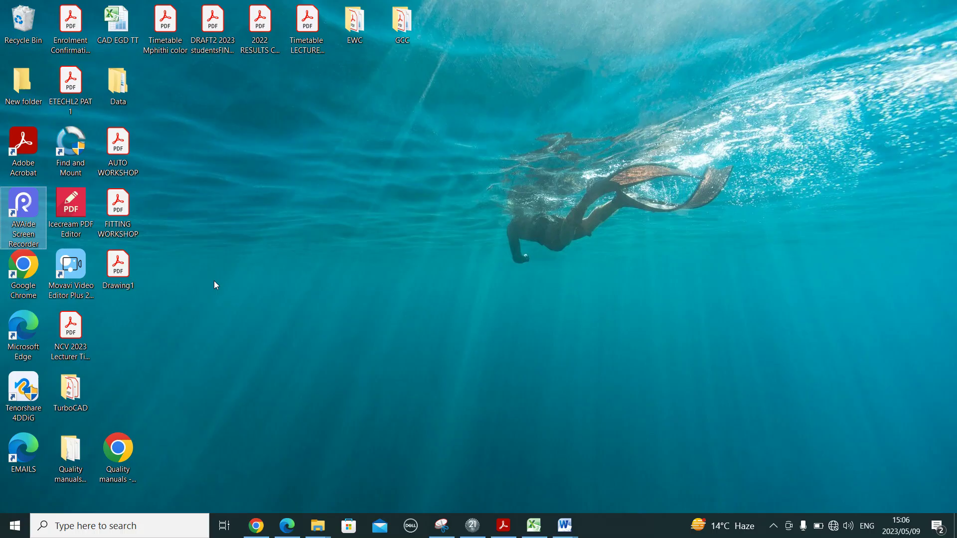
double_click(128, 277)
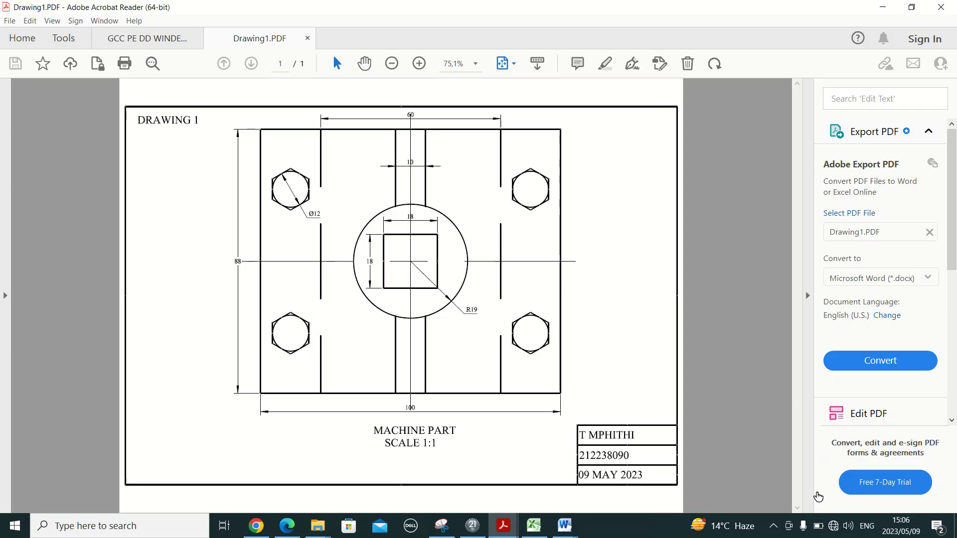
click(801, 531)
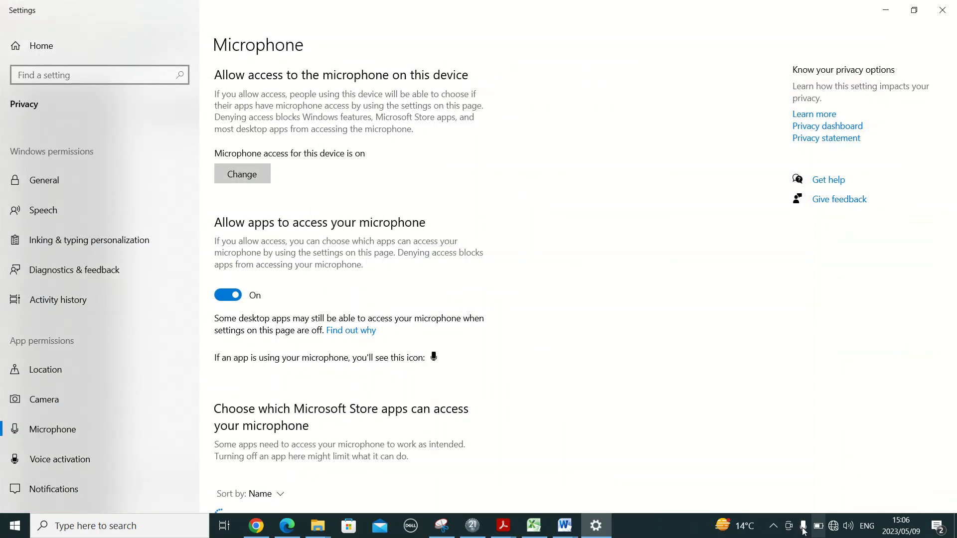
click(954, 3)
click(954, 3)
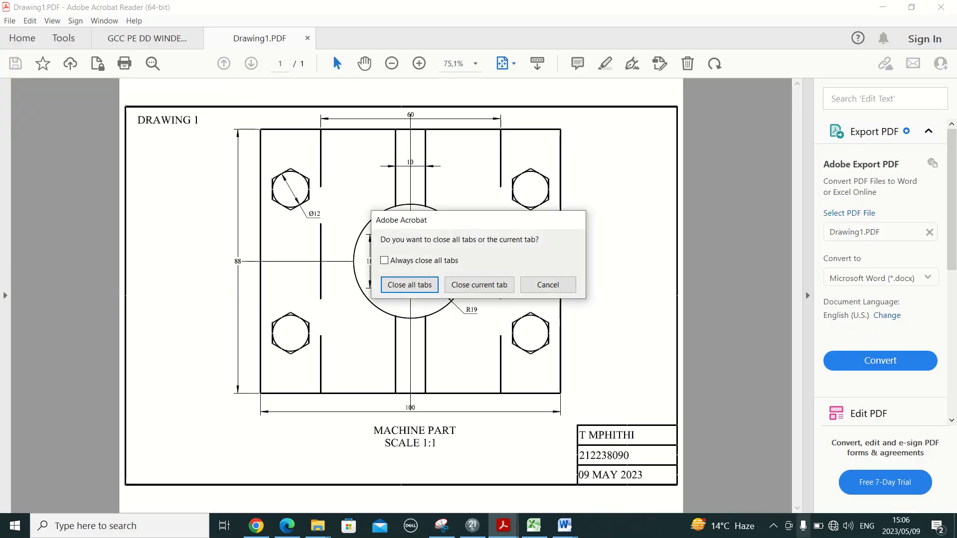
click(547, 285)
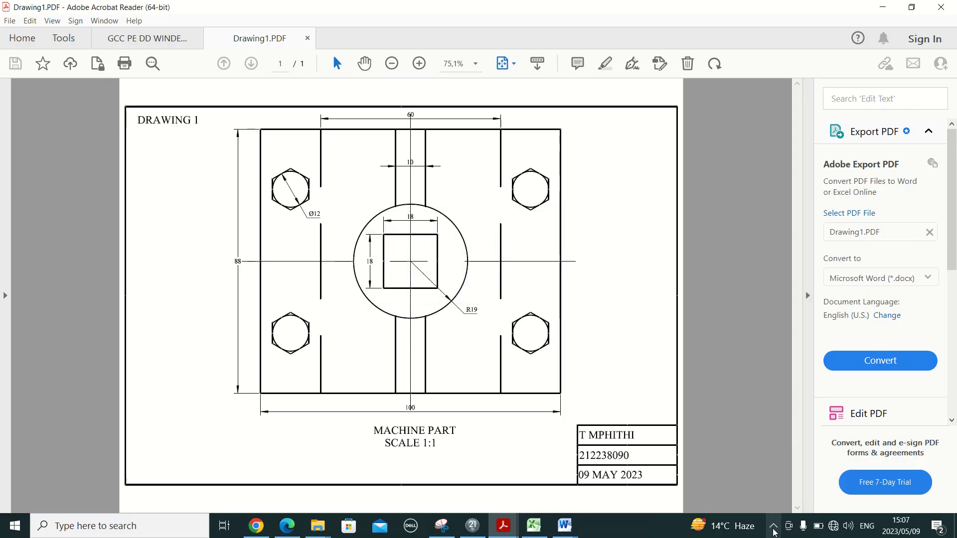
click(774, 531)
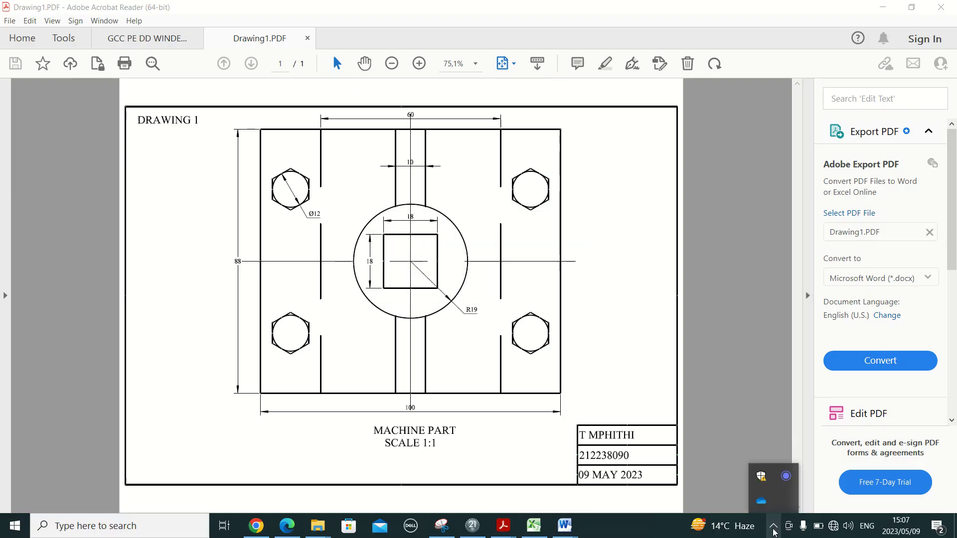
click(785, 476)
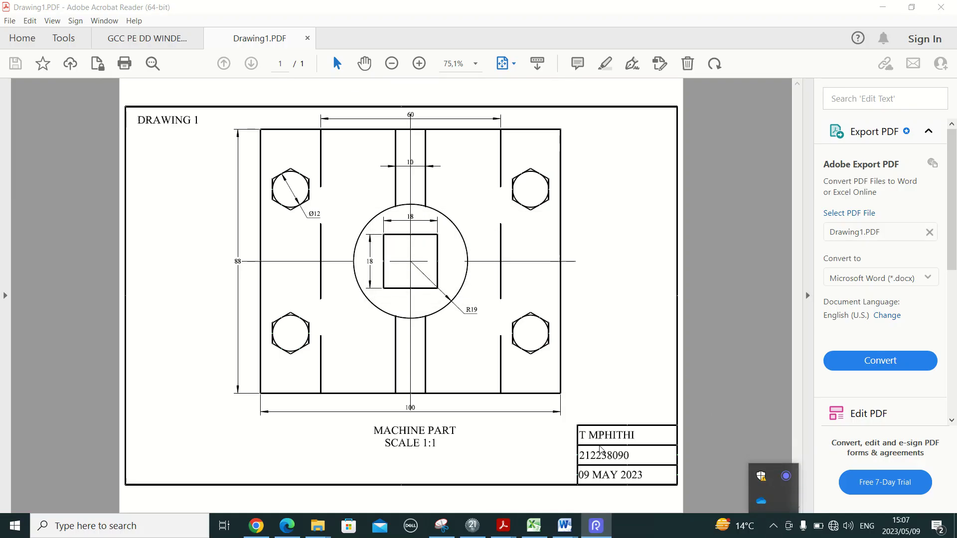